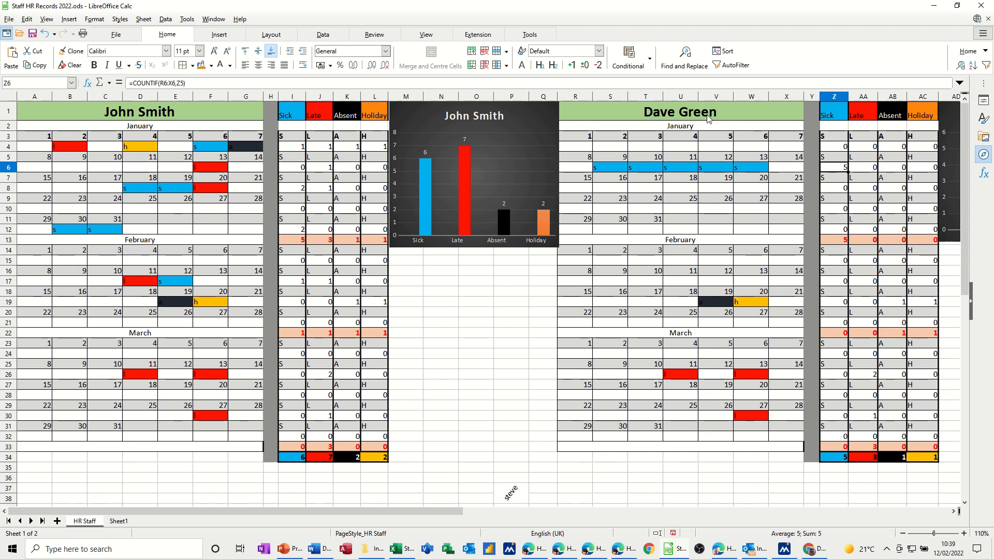
- Enter the late code l for 11, 12 and 14 January in the first employee's calendar
click(901, 536)
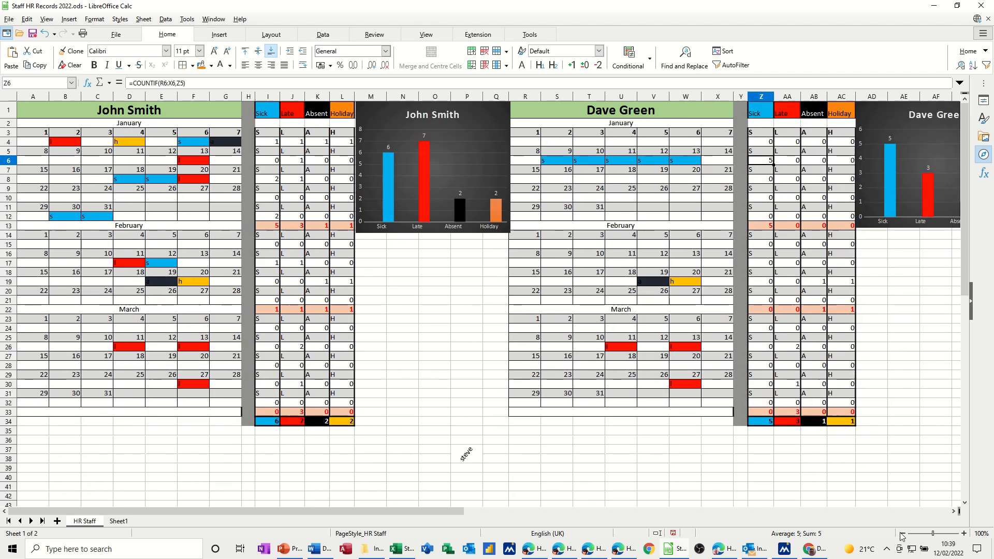
click(904, 534)
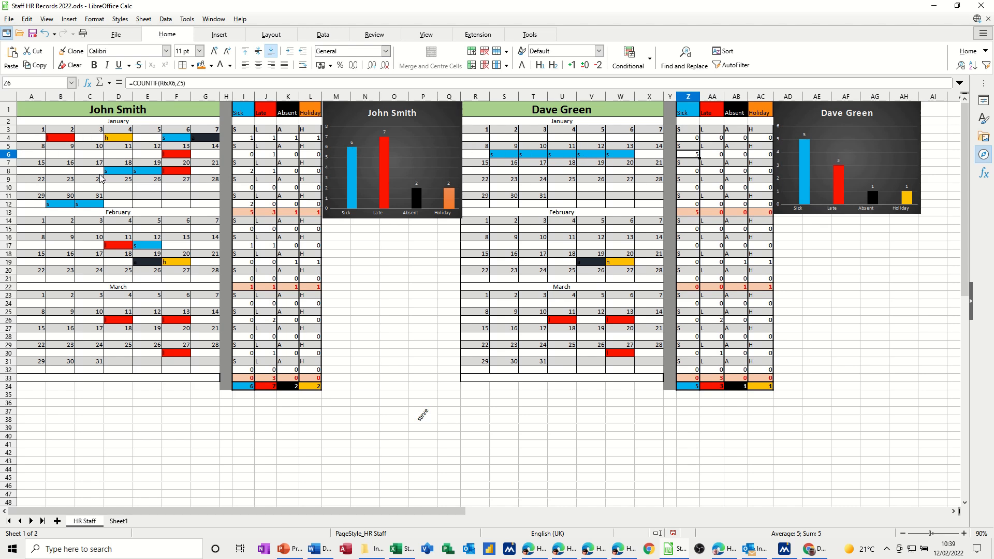
click(123, 157)
double_click(122, 159)
text(l)
key(Return)
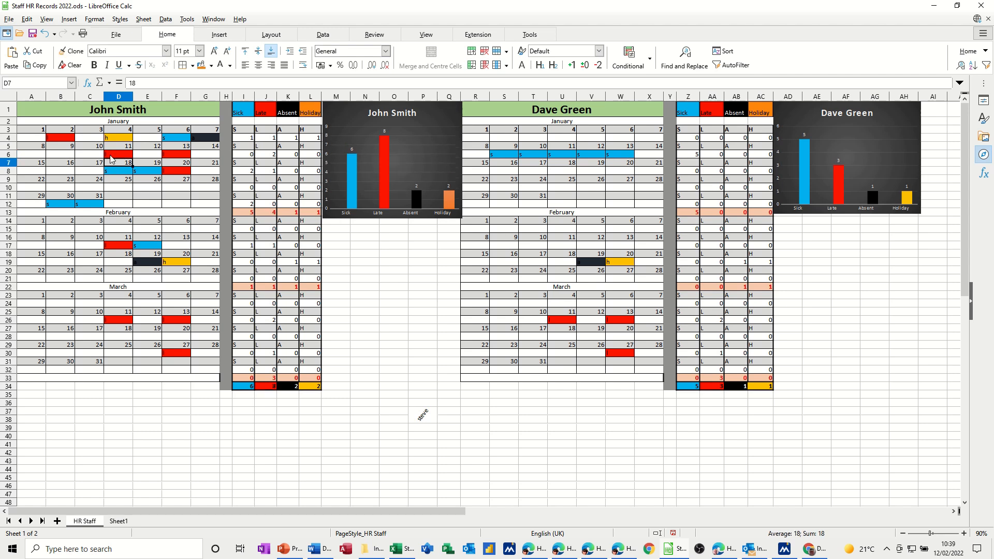
click(133, 155)
double_click(142, 157)
text(l)
click(212, 156)
text(l)
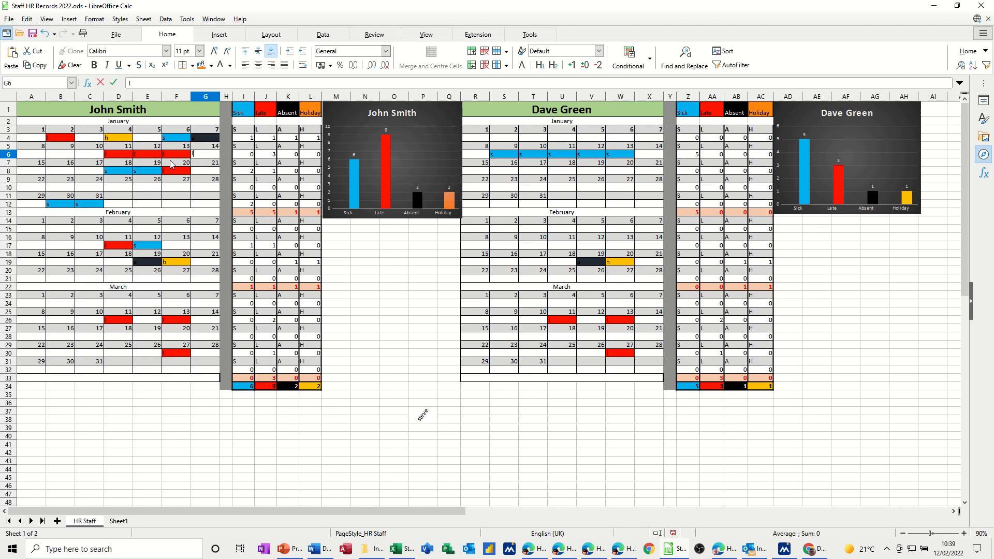
click(171, 164)
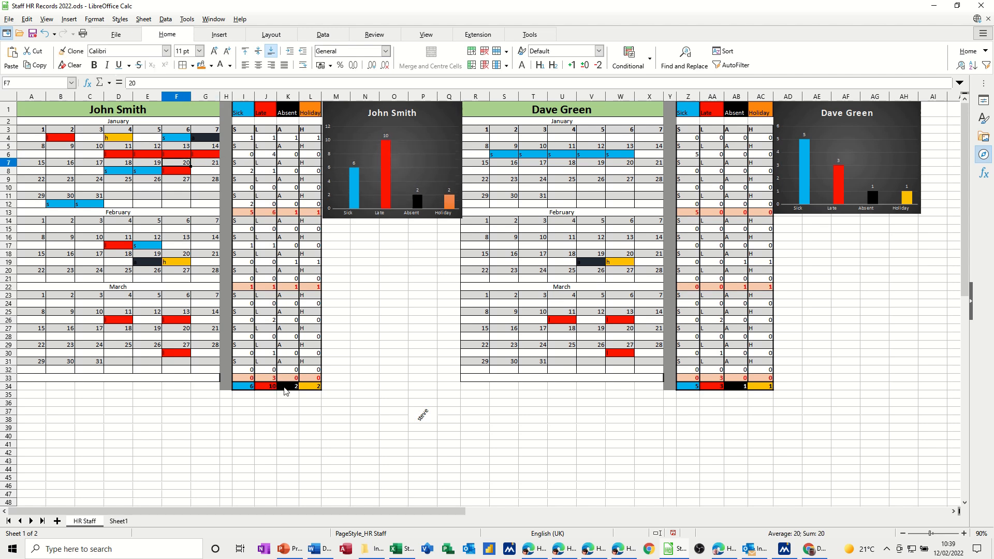
- Enter the sick code s for 26 and 27 January in the first employee's calendar
click(145, 189)
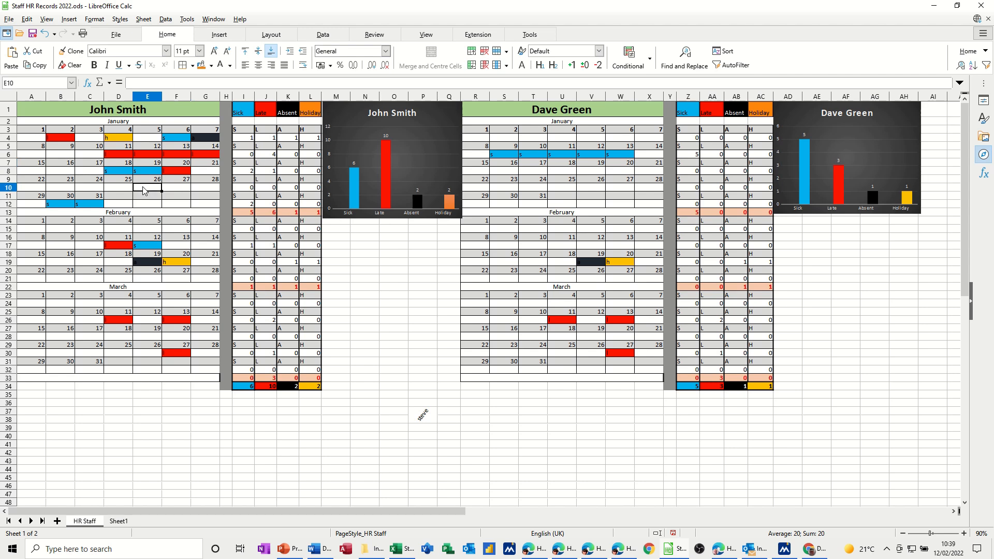
text(s)
key(Tab)
text(s)
key(Return)
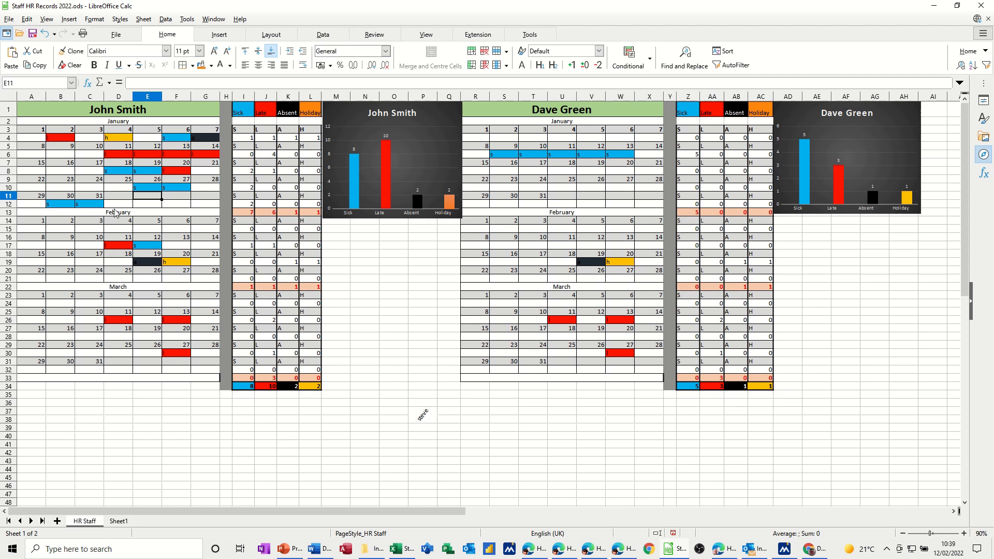
- Enter h for 18 February and a for 21 February in the first employee's calendar
click(125, 263)
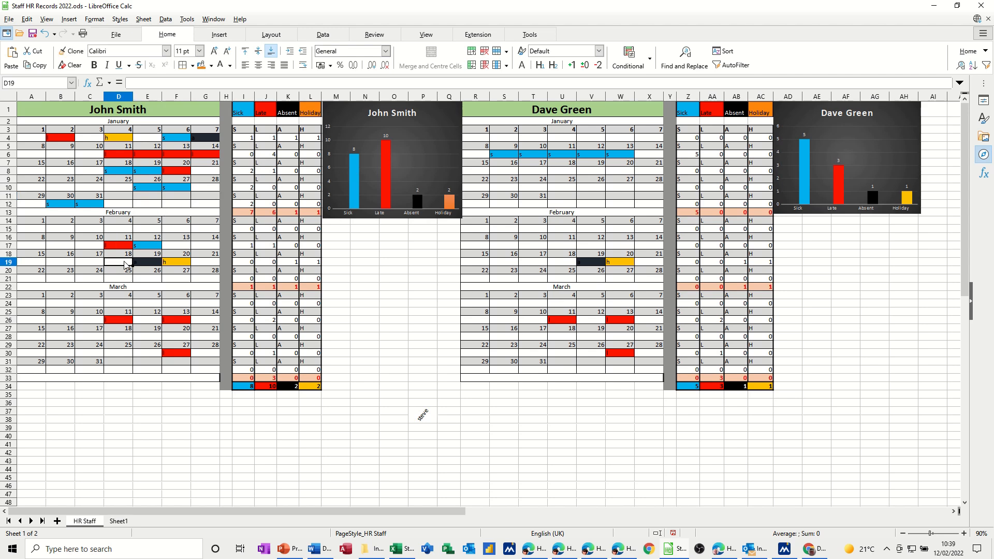
text(h)
click(150, 271)
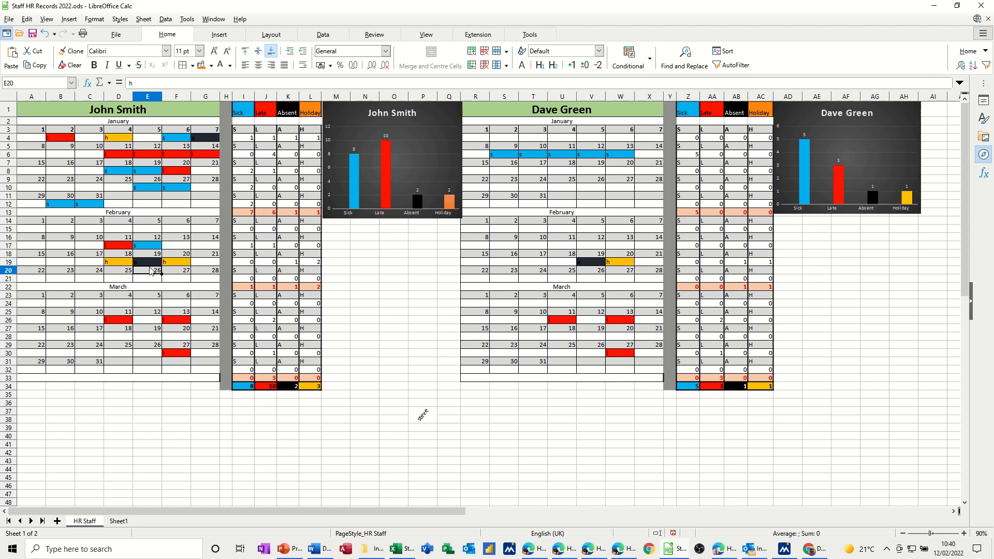
click(199, 264)
text(a)
key(Return)
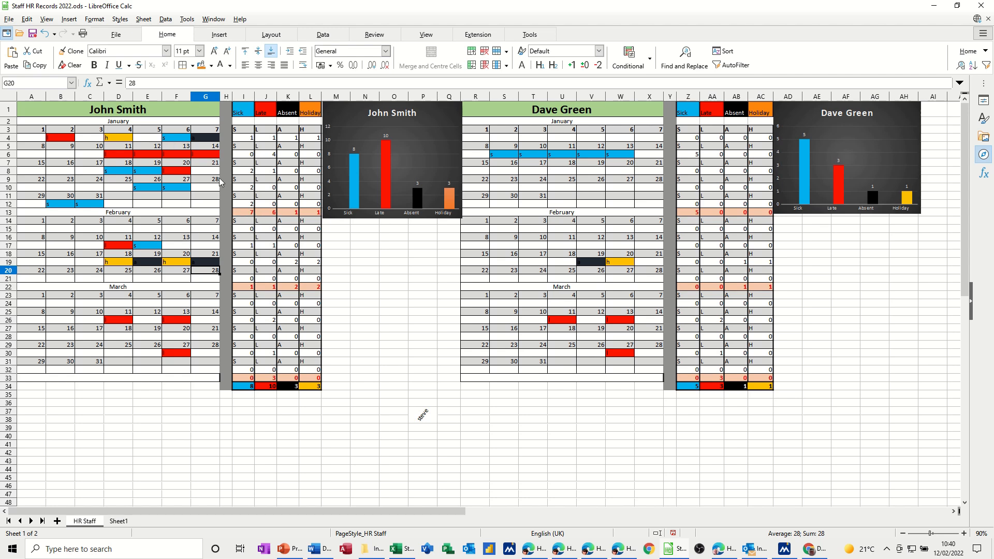
- On Sheet1, enter 1 in B3 and 2 in C3, and fill the day numbers across to 7 in H3
click(120, 522)
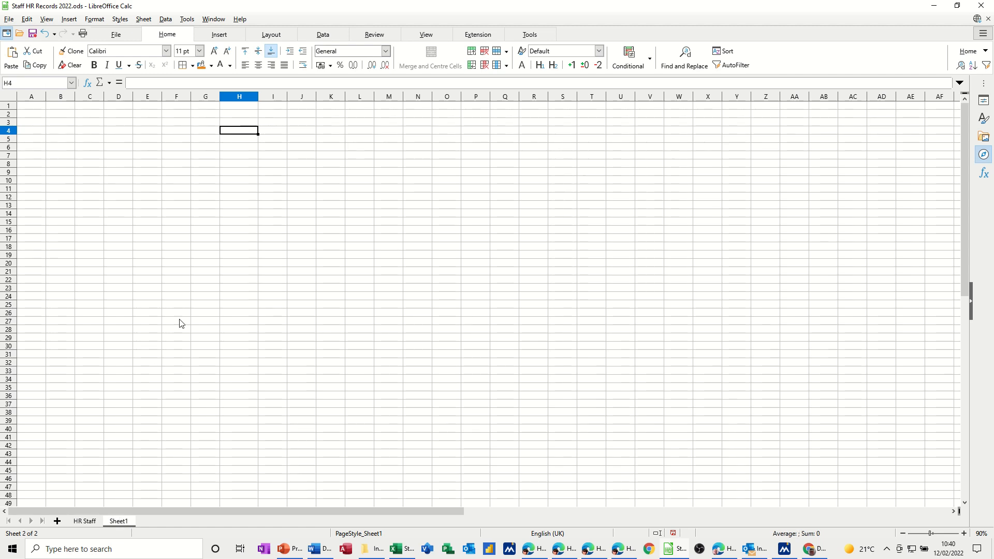
click(56, 125)
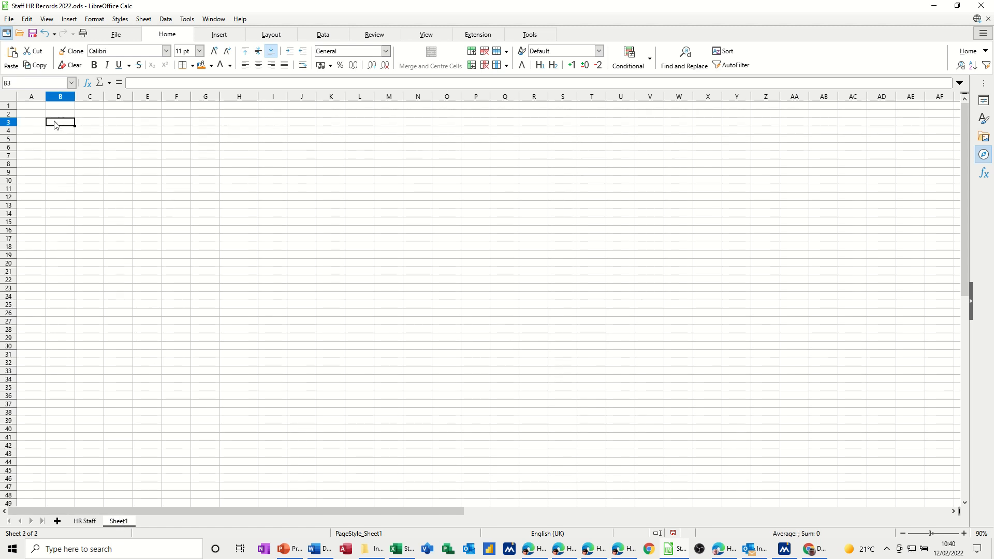
text(1)
key(Tab)
text(2)
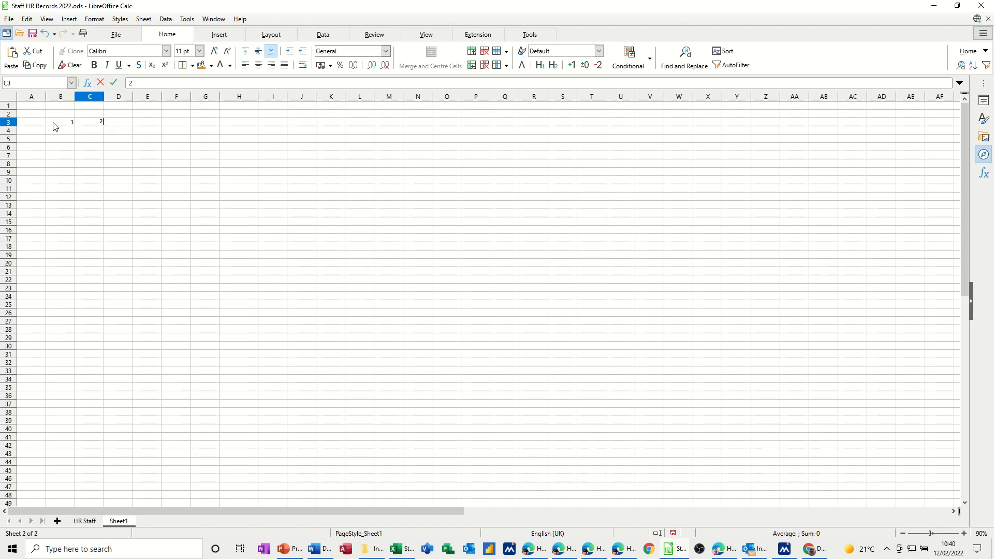
key(Return)
click(93, 122)
drag(104, 126, 247, 126)
click(65, 139)
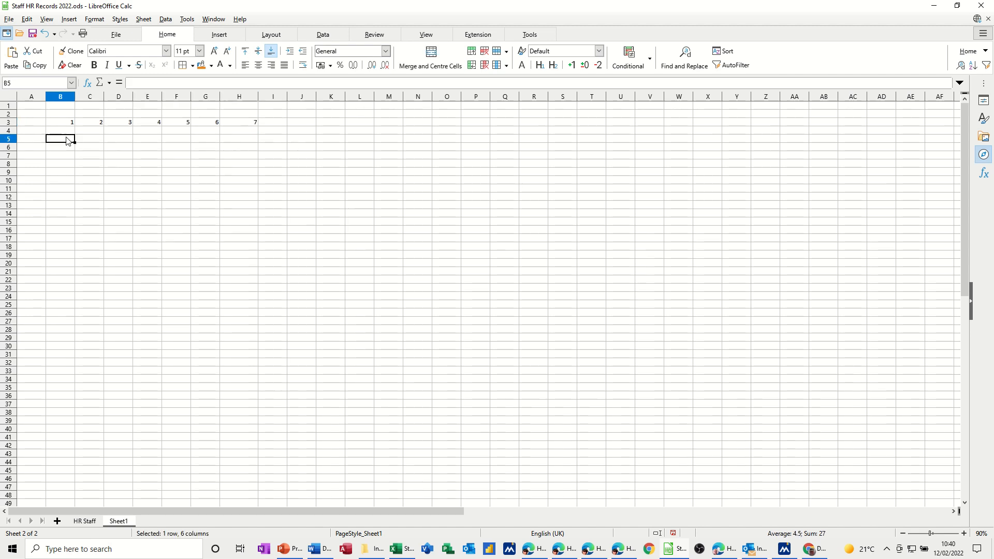
- Add day numbers 8 to 31 in seven-day rows on rows 5, 7, 9 and 11, starting with 8 in B5
text(8)
key(Return)
click(72, 140)
drag(74, 141, 248, 140)
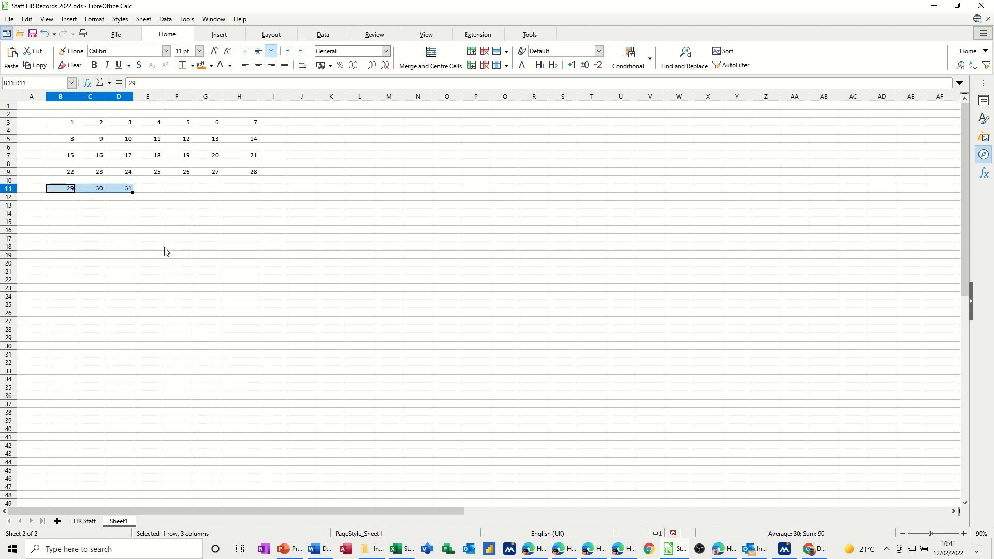
click(119, 198)
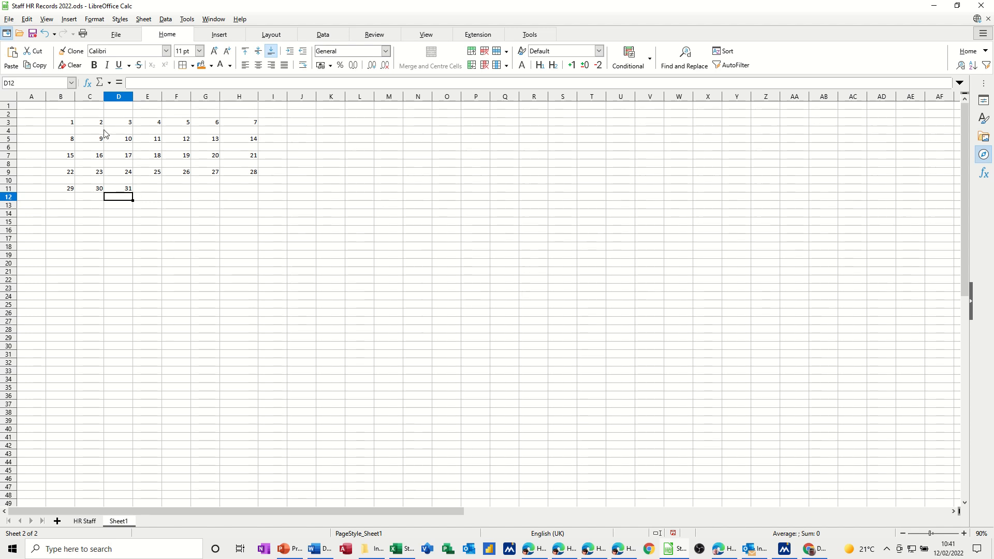
- Merge and centre B2:H2 above the day numbers and enter January as the month heading
drag(70, 117, 234, 117)
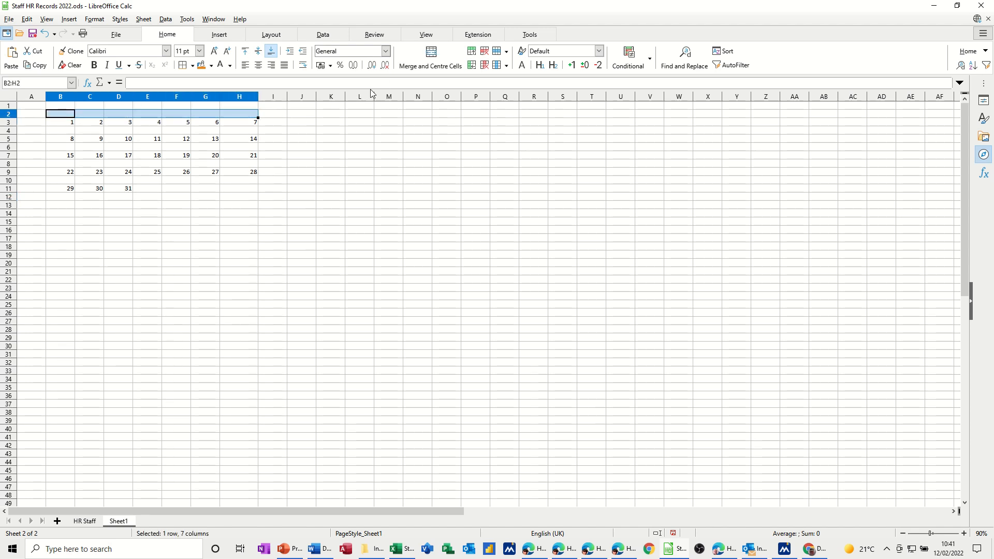
click(430, 54)
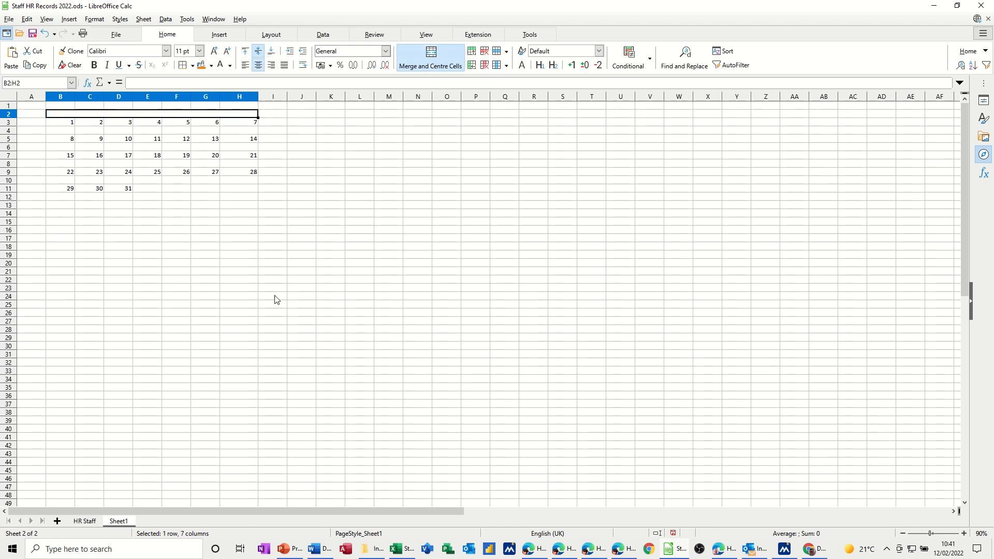
text(January)
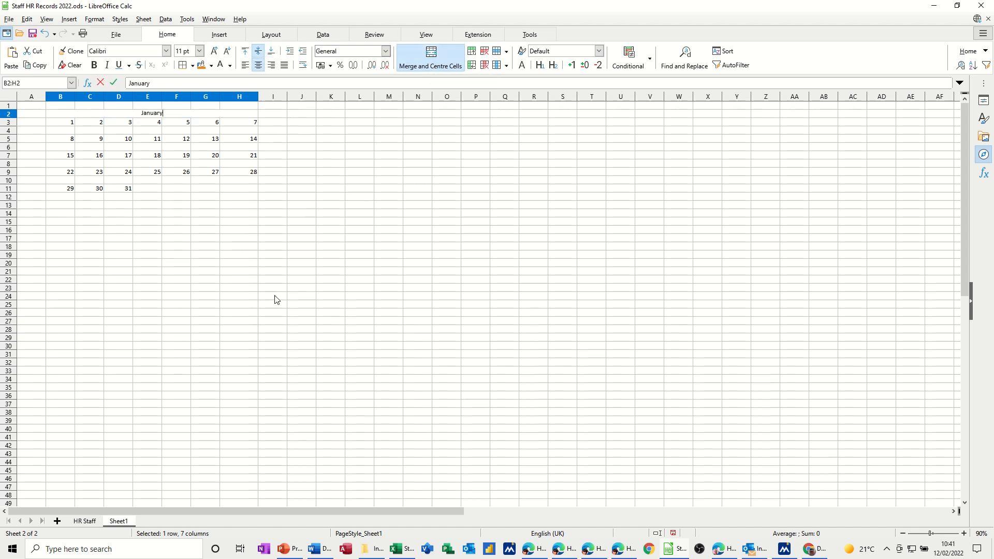
- Merge and centre B1:H1 above the month heading and enter the employee's full name
drag(61, 106, 254, 108)
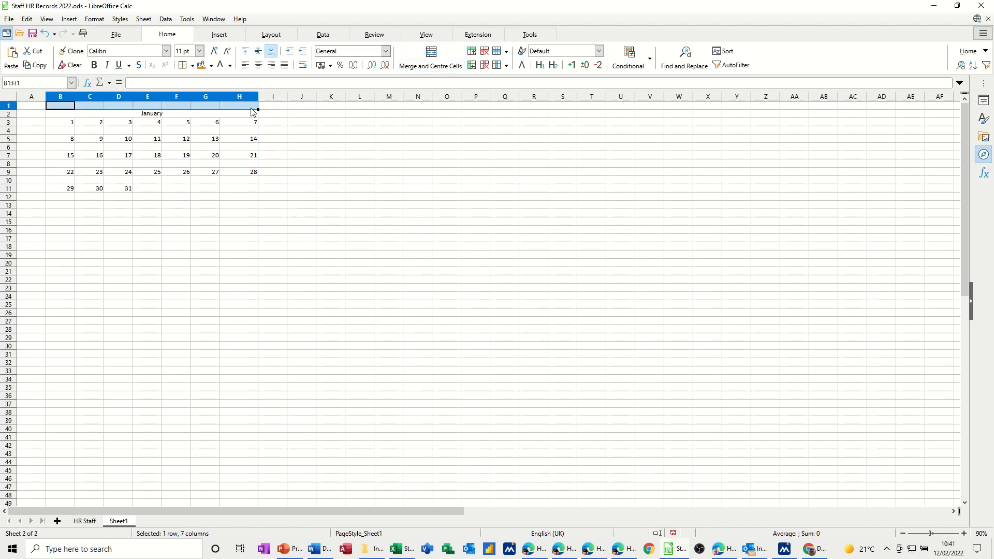
click(431, 57)
text(John Smith)
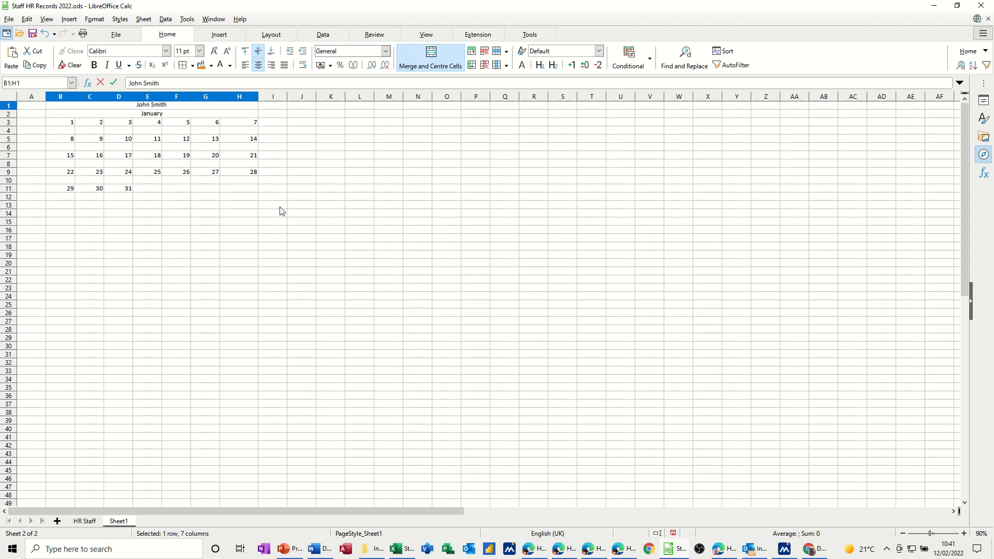
drag(135, 164, 150, 173)
- Start a conditional formatting condition for the blank entry cells B4:H4, B6:H6, B8:H8, B10:H10 and B12:D12
drag(69, 132, 233, 133)
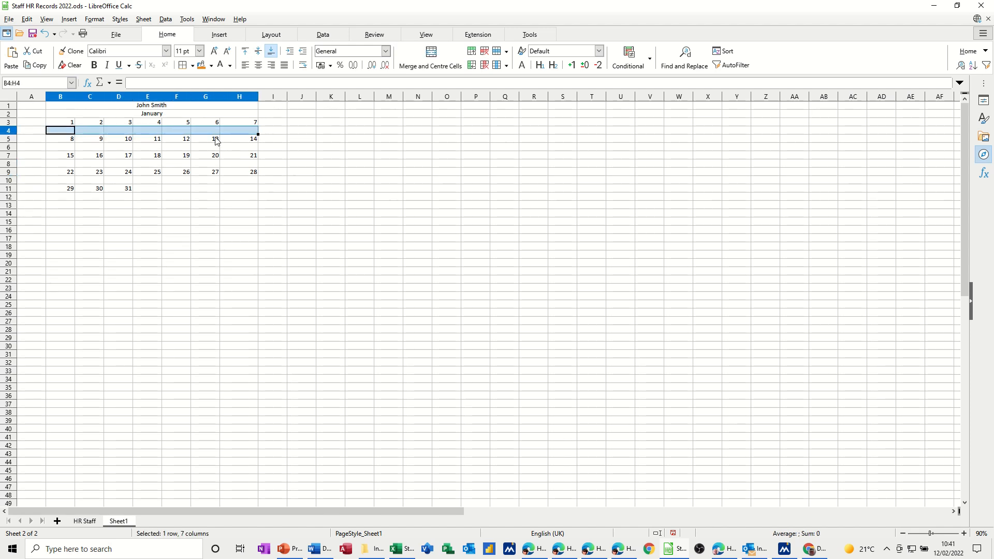
drag(61, 151, 228, 149)
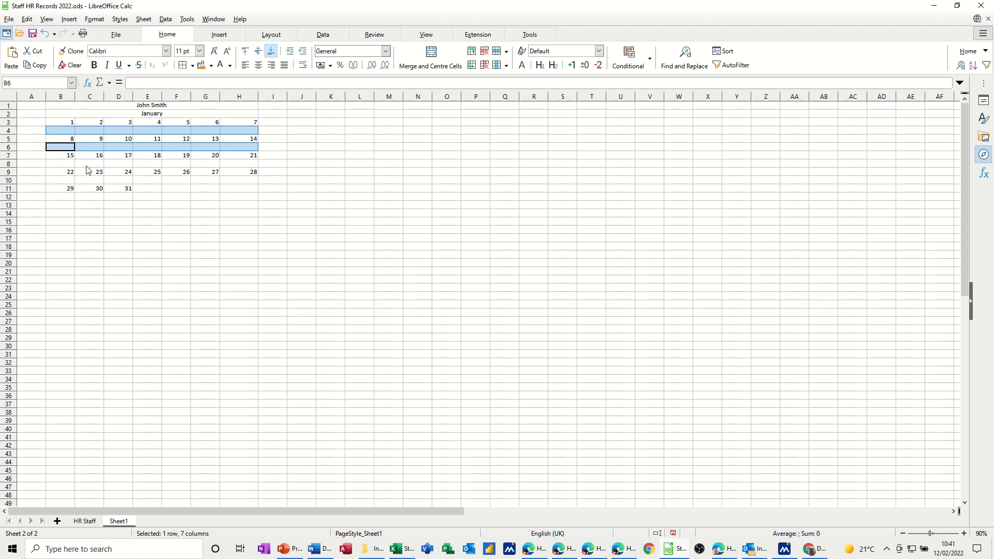
drag(62, 166, 150, 166)
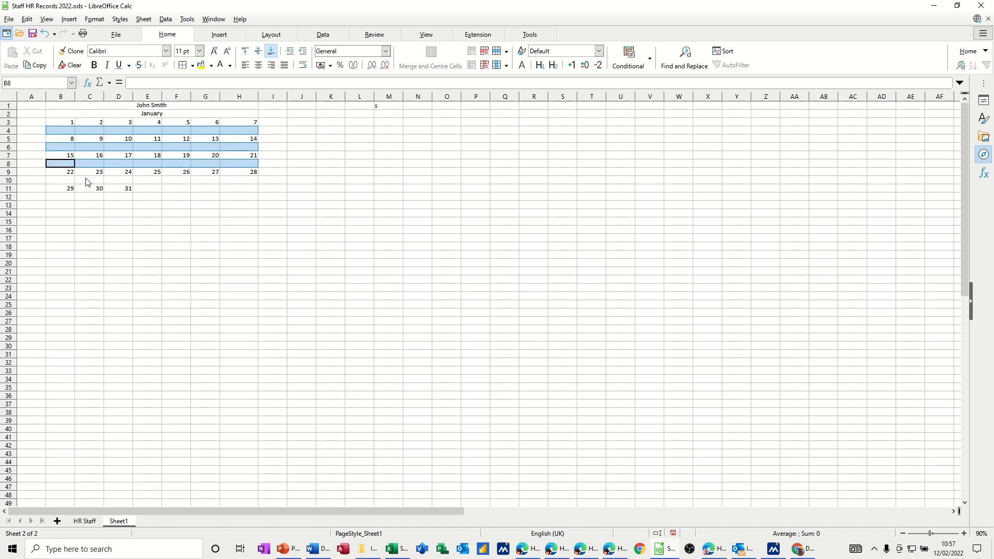
drag(67, 181, 240, 184)
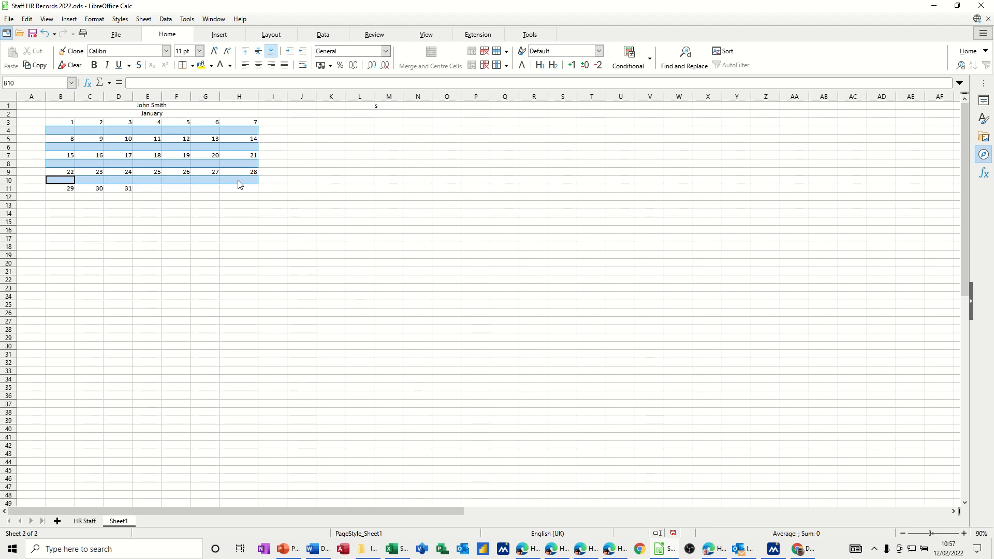
drag(61, 199, 132, 202)
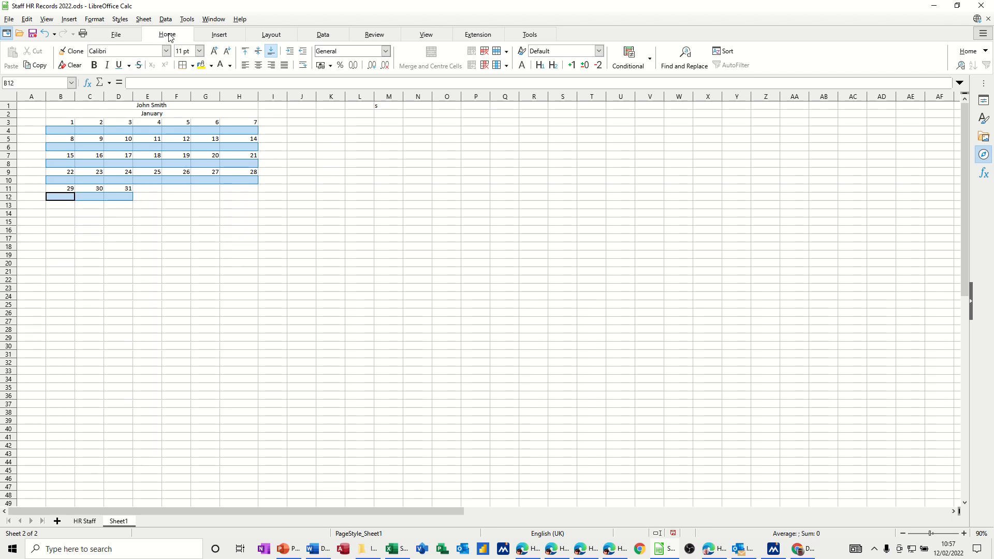
click(651, 65)
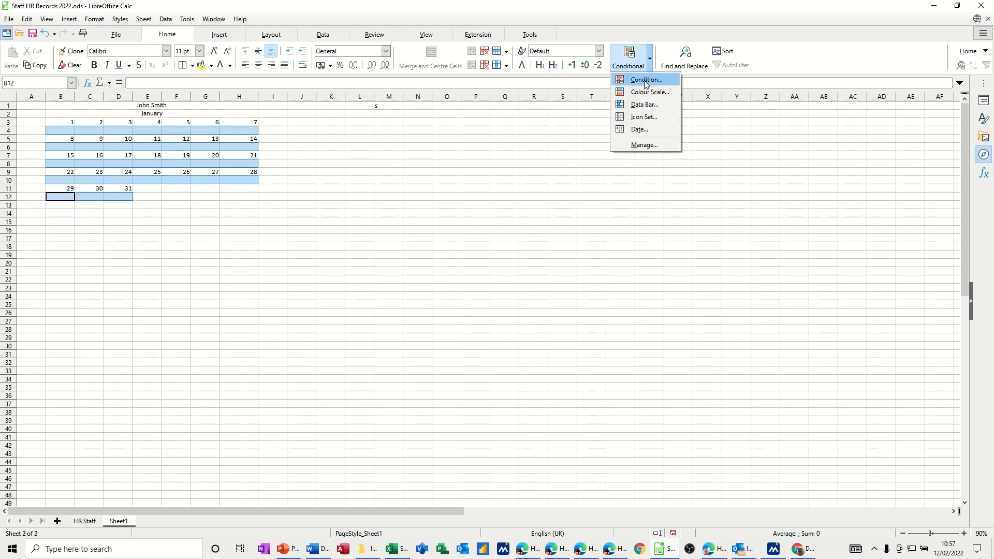
click(646, 80)
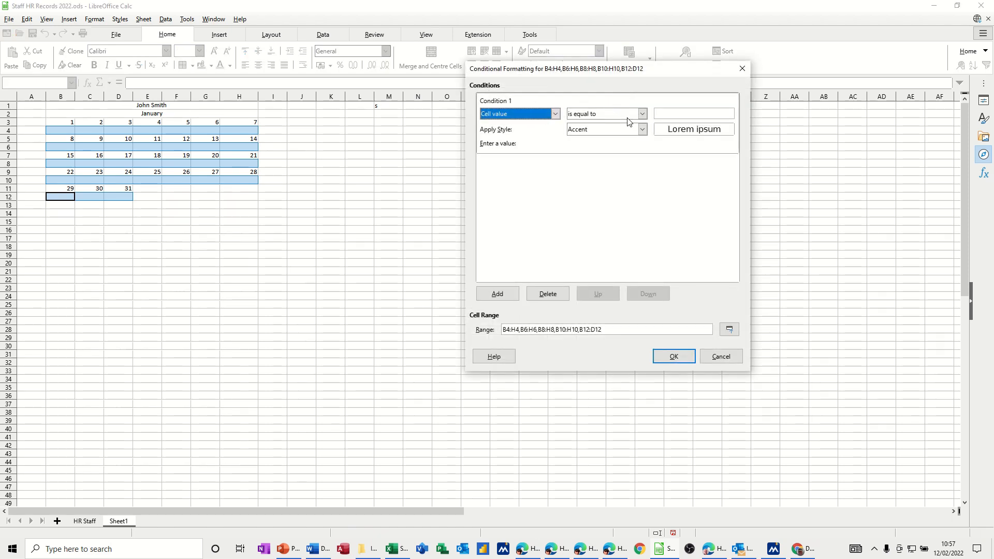
- Set condition 1 to match a cell value equal to "A", including the quotation marks
click(664, 113)
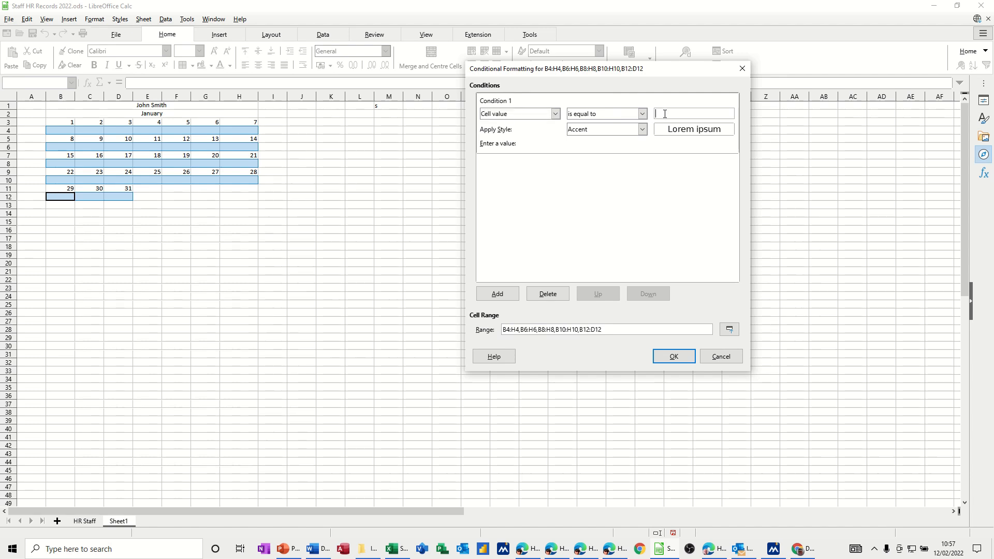
text(A)
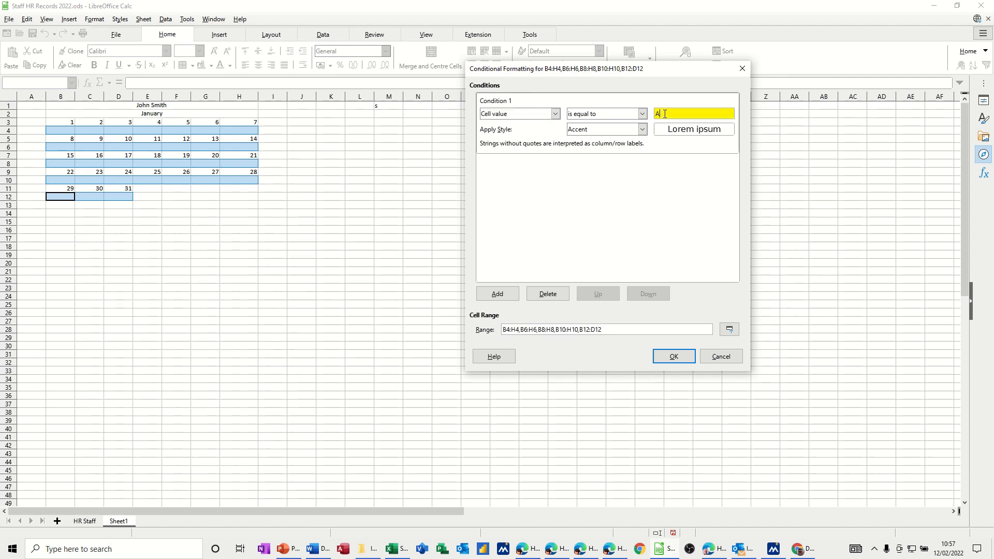
click(641, 129)
click(662, 114)
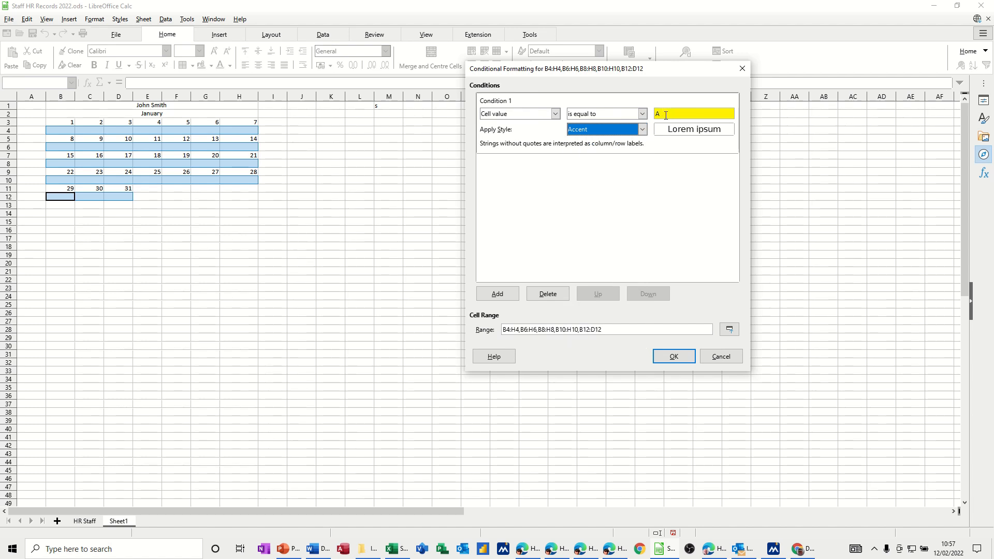
click(665, 115)
key(BackSpace)
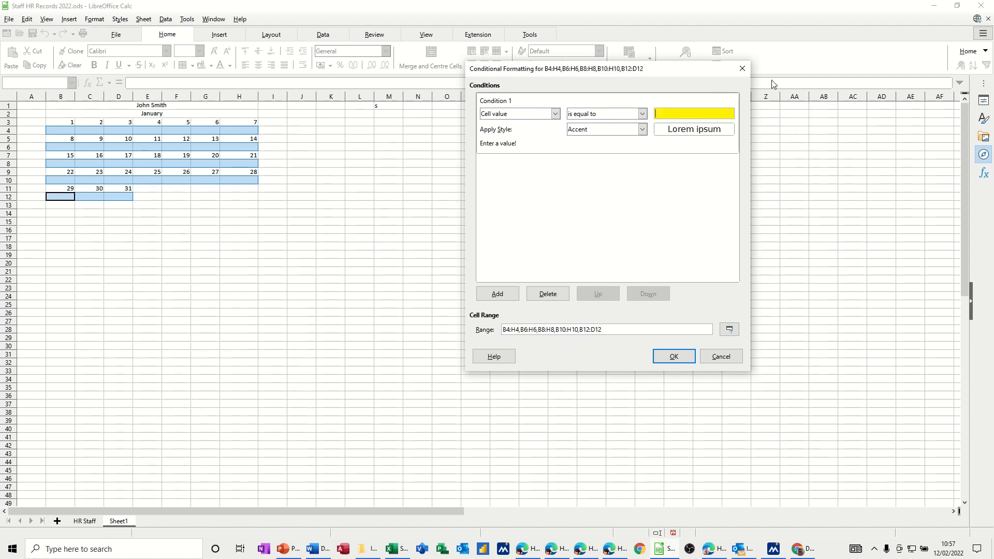
text("A)
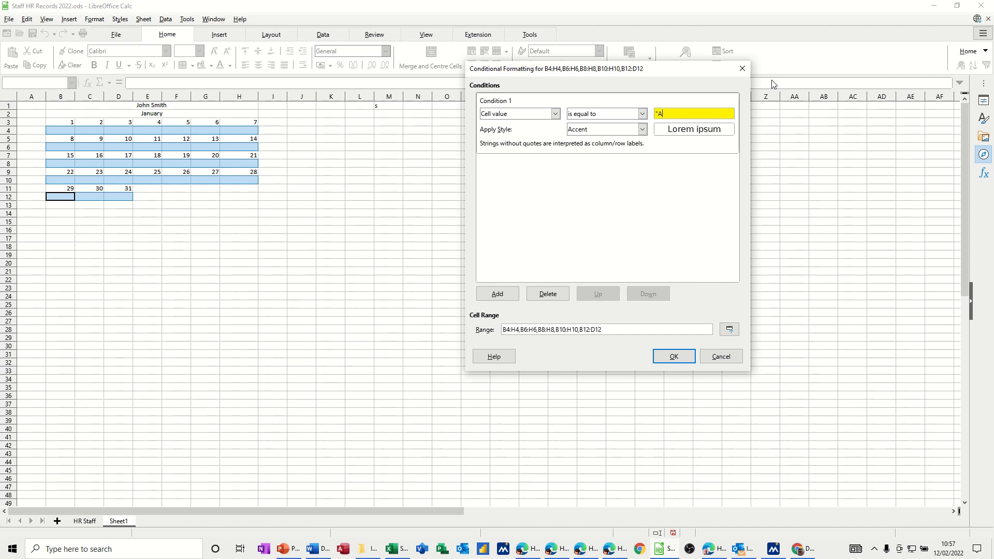
text(")
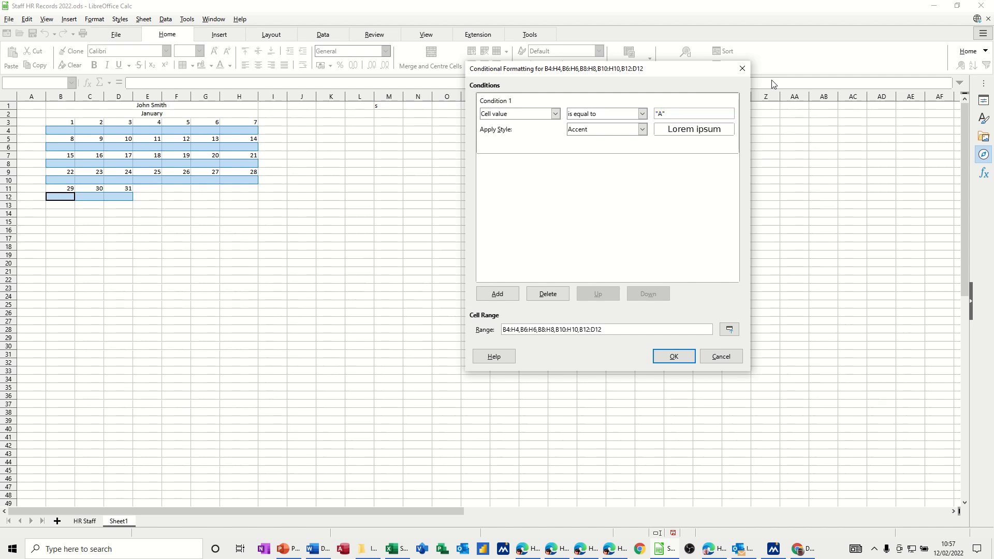
- Apply ConditionalStyle_3, the dark fill style, to condition 1 for the "A" code
click(644, 132)
drag(645, 157, 645, 150)
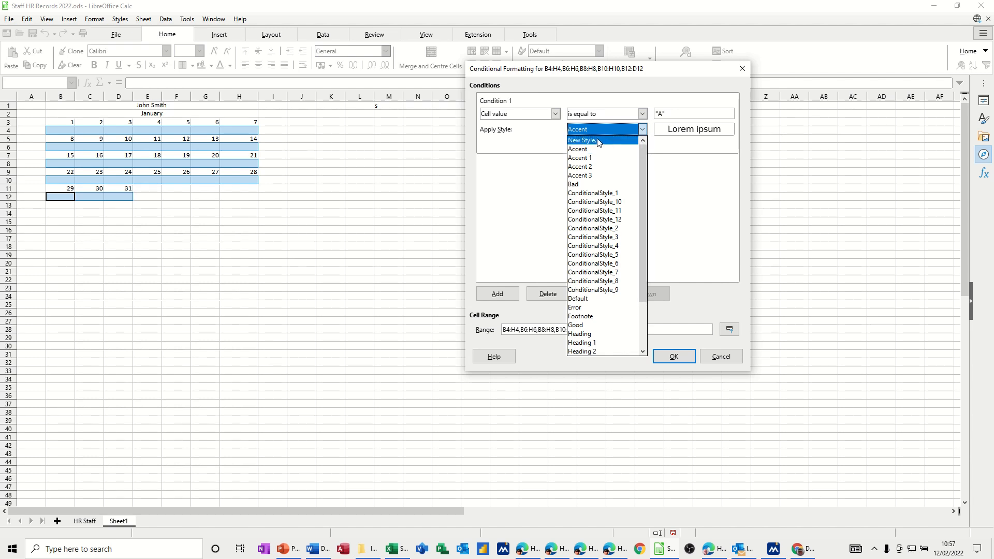
click(608, 194)
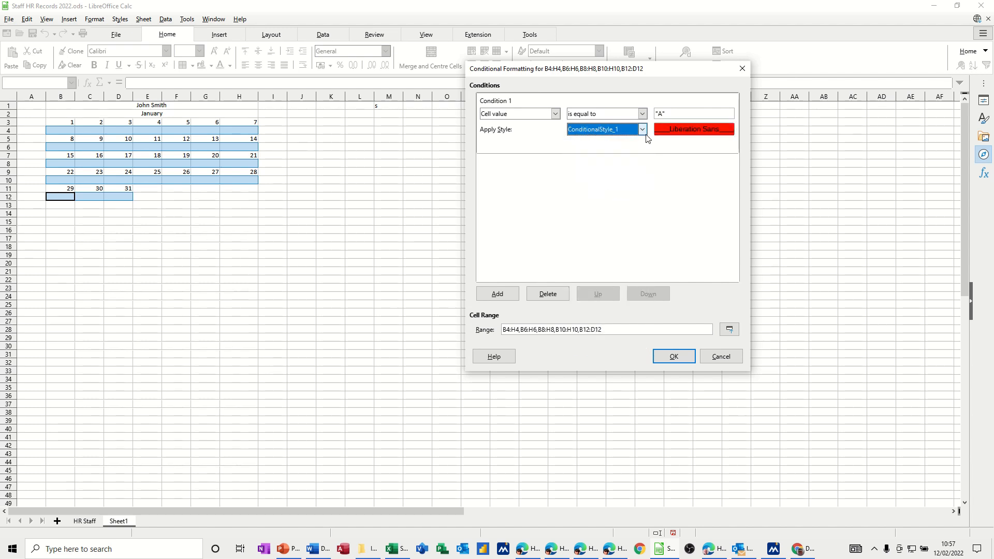
click(643, 129)
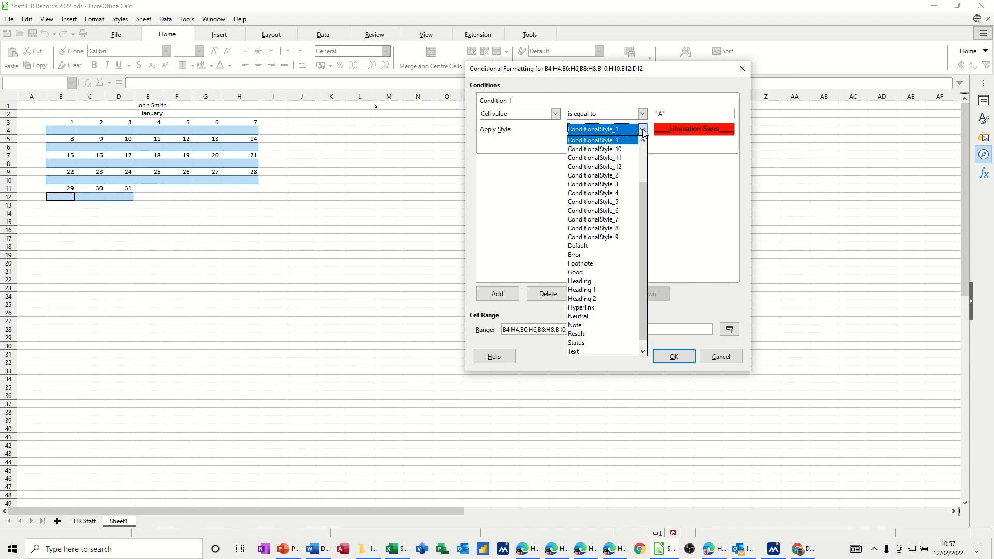
click(621, 185)
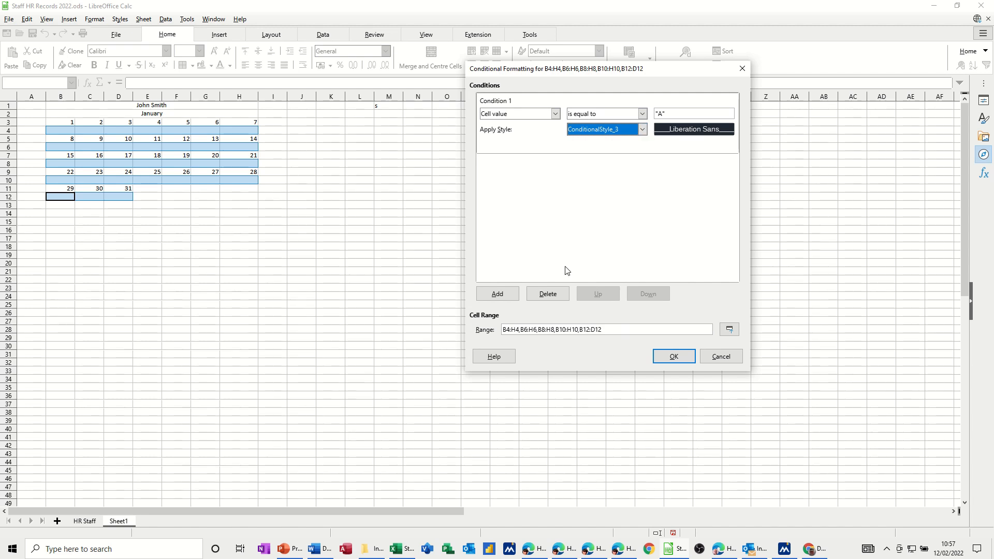
- Add condition 2 for cell values equal to "S" and apply the red ConditionalStyle_1
click(506, 295)
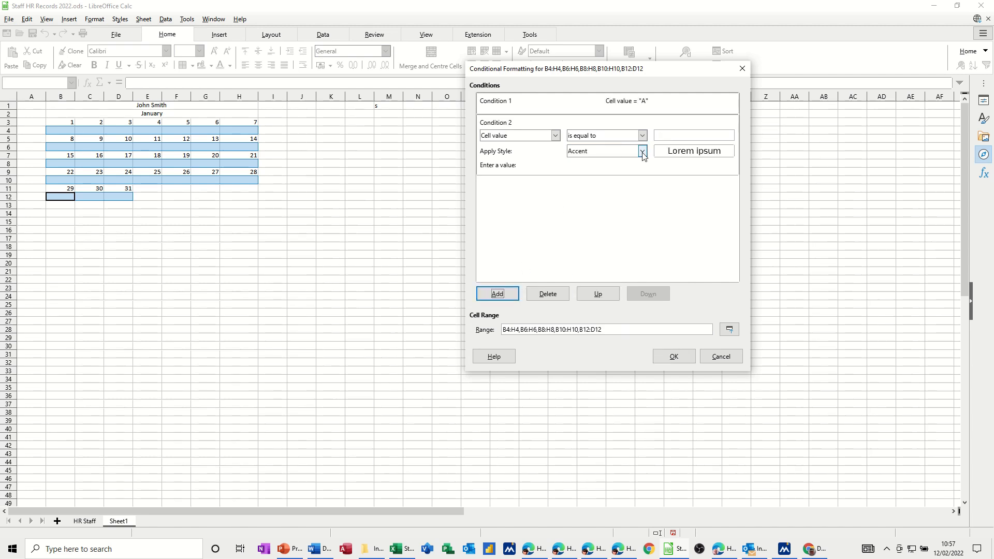
click(664, 136)
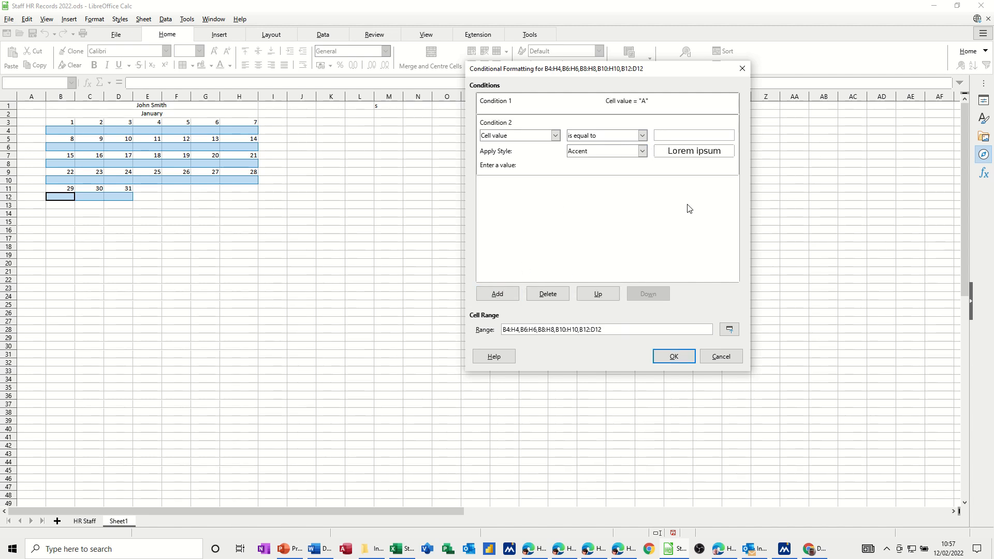
text("S")
click(642, 151)
click(615, 206)
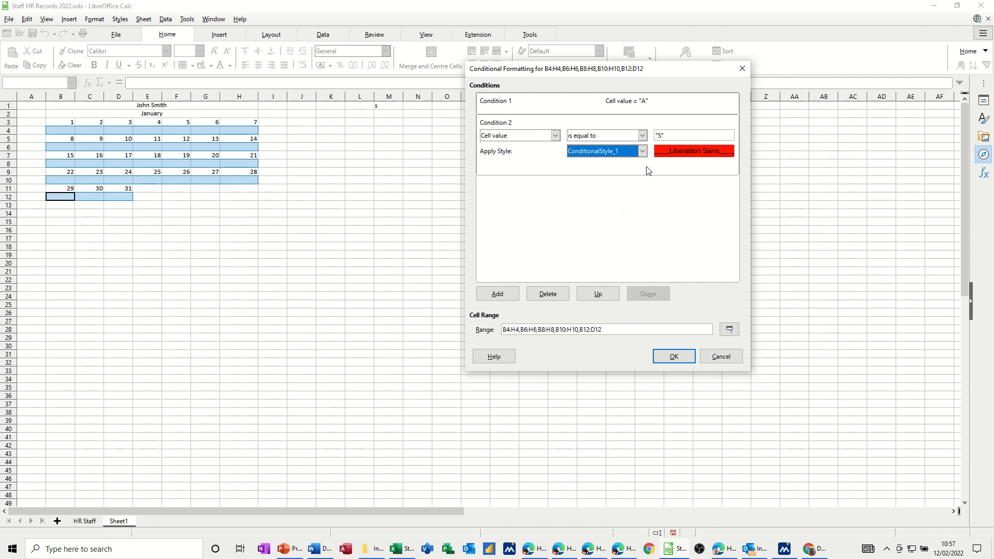
- Add condition 3 for cell values equal to "L" and apply the light blue ConditionalStyle_4
click(499, 293)
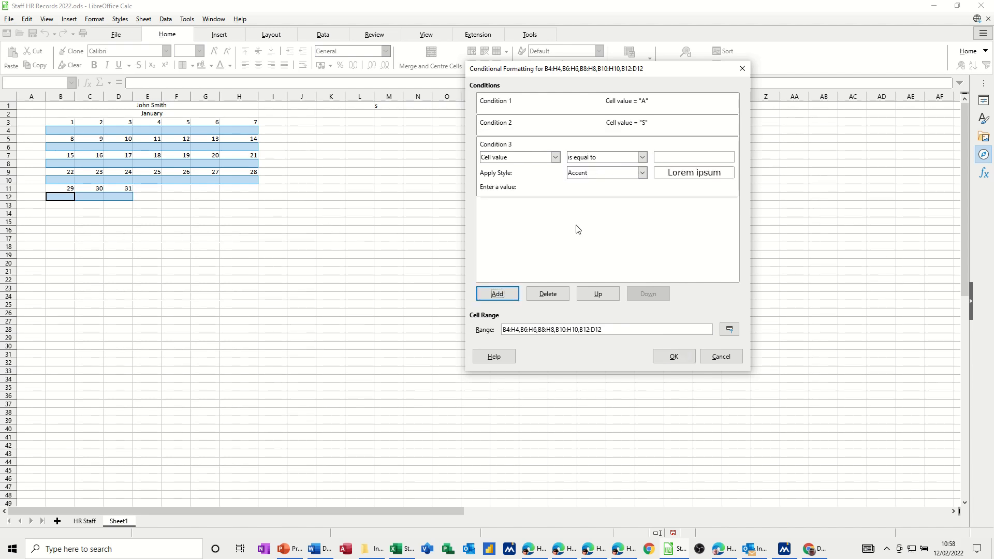
click(665, 158)
text(L)
key(BackSpace)
text("L")
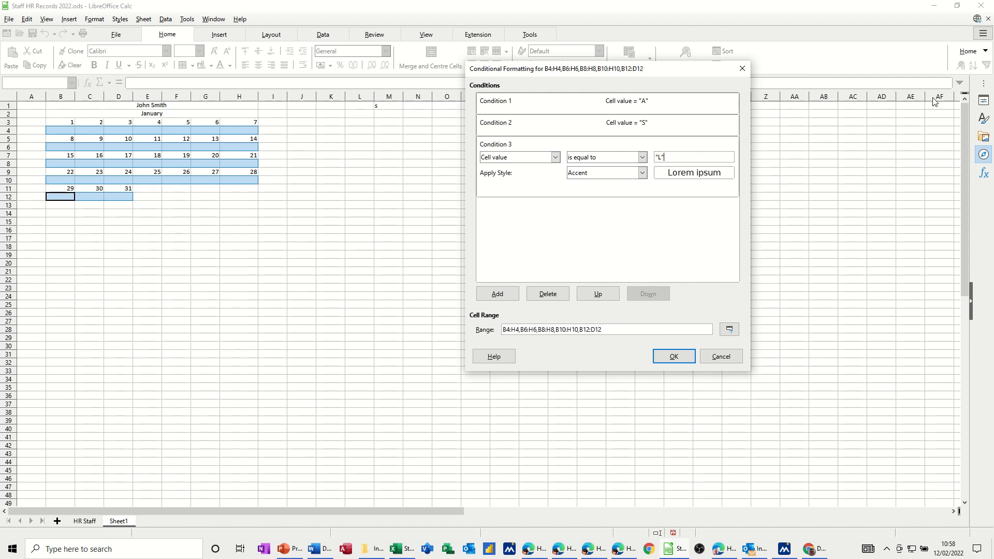
click(642, 174)
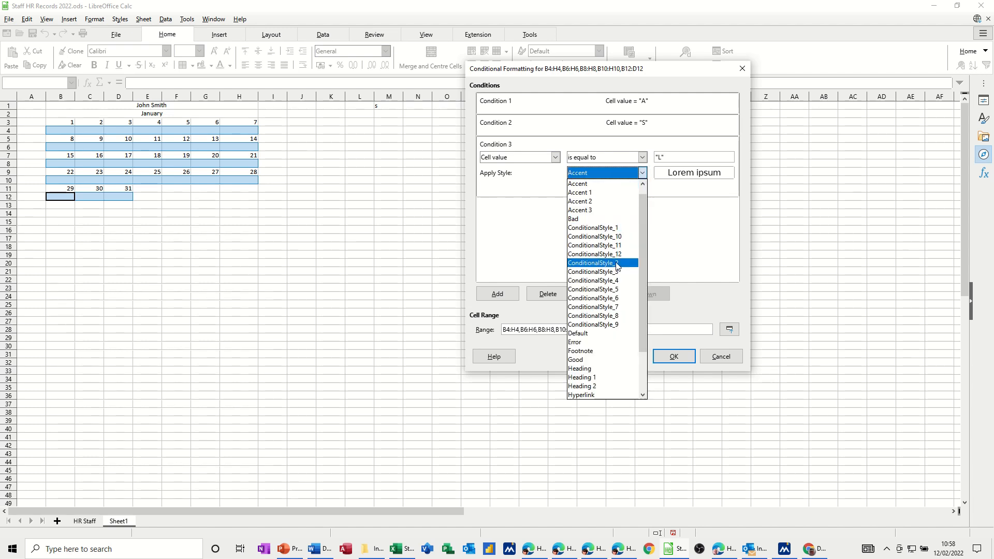
click(615, 263)
click(641, 173)
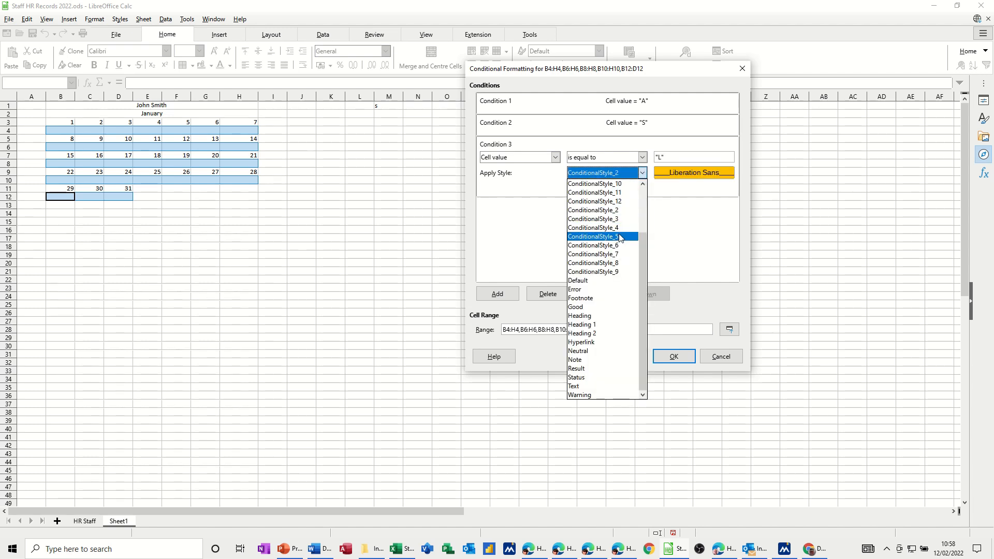
click(620, 238)
click(636, 177)
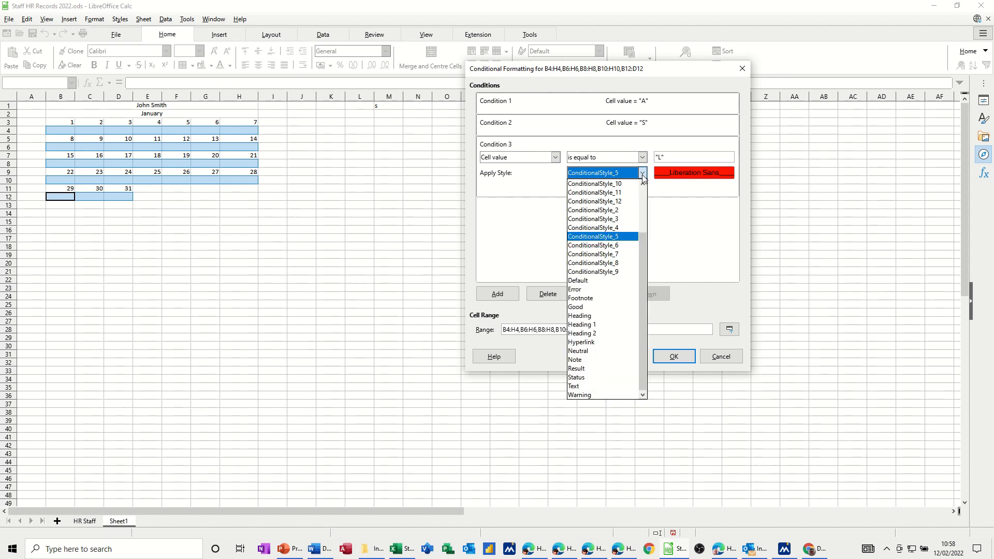
click(620, 229)
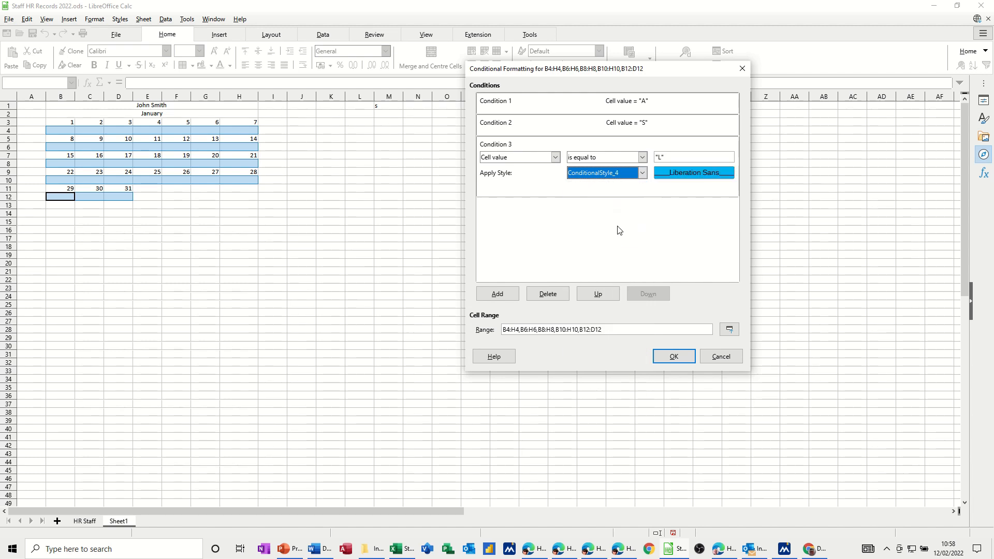
- Add condition 4 for cell values equal to "H" with the orange ConditionalStyle_2, and apply all the conditions to the range
click(497, 294)
click(665, 180)
text(")
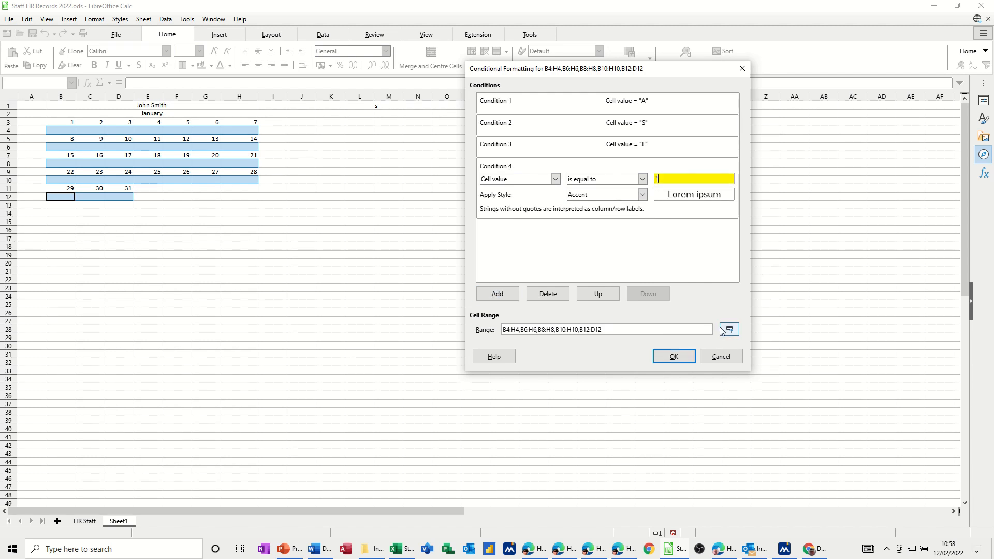
text(H")
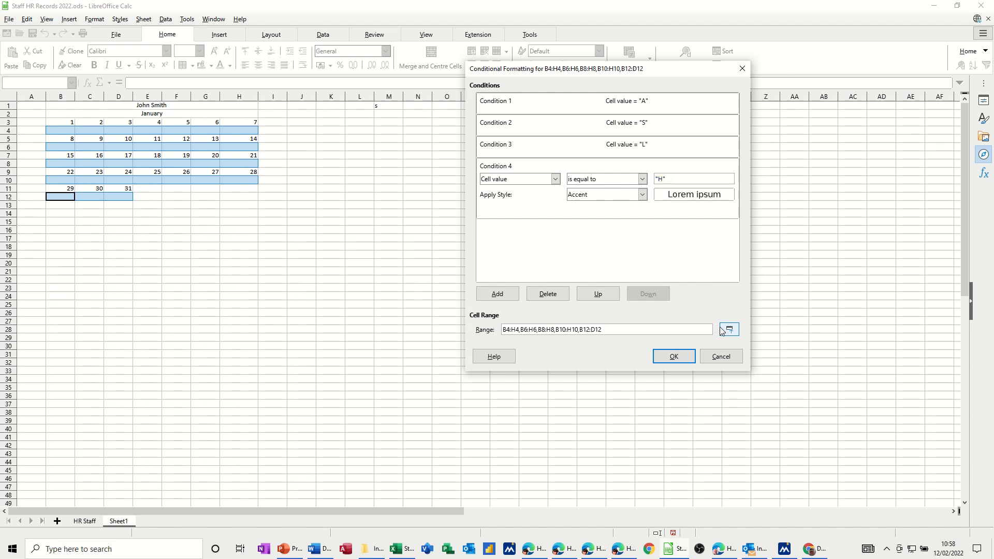
click(643, 195)
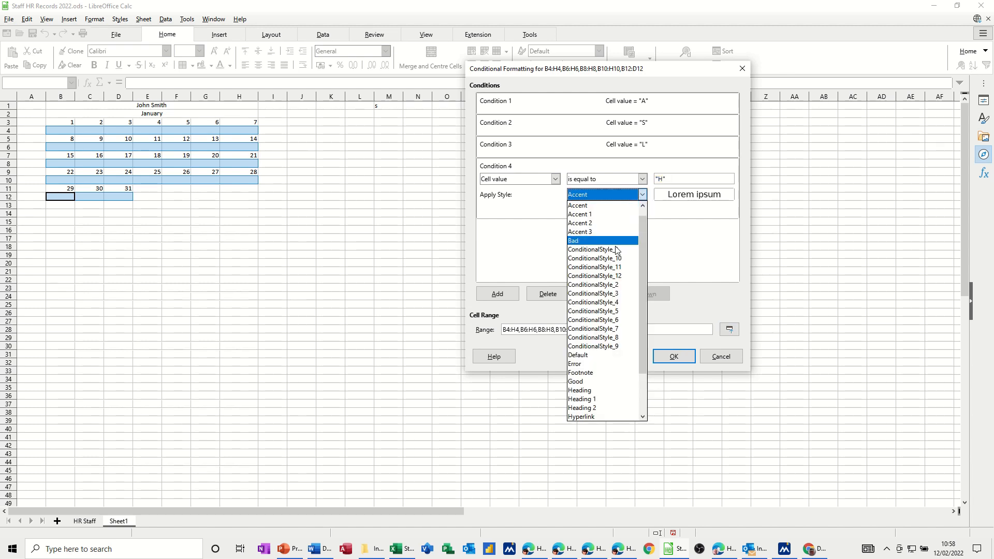
click(606, 284)
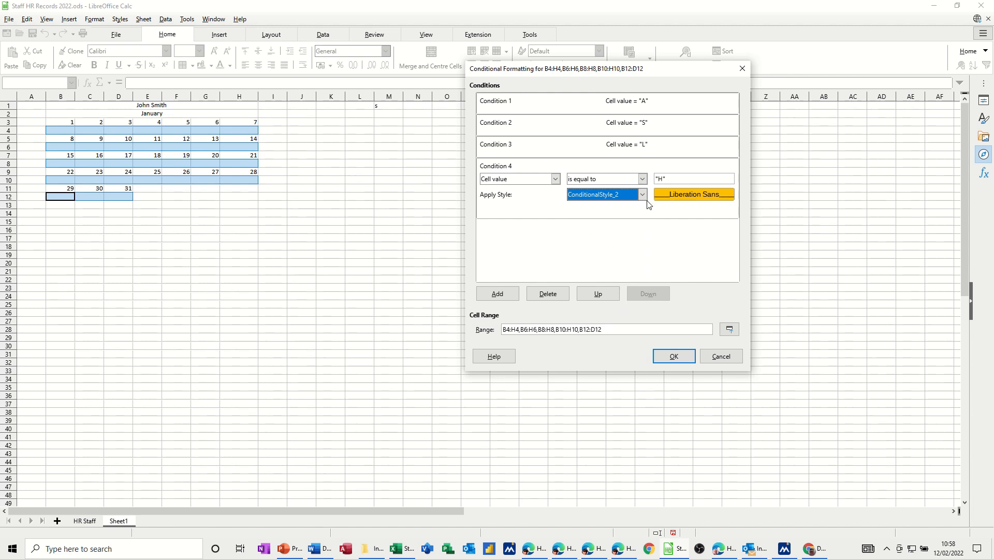
click(673, 358)
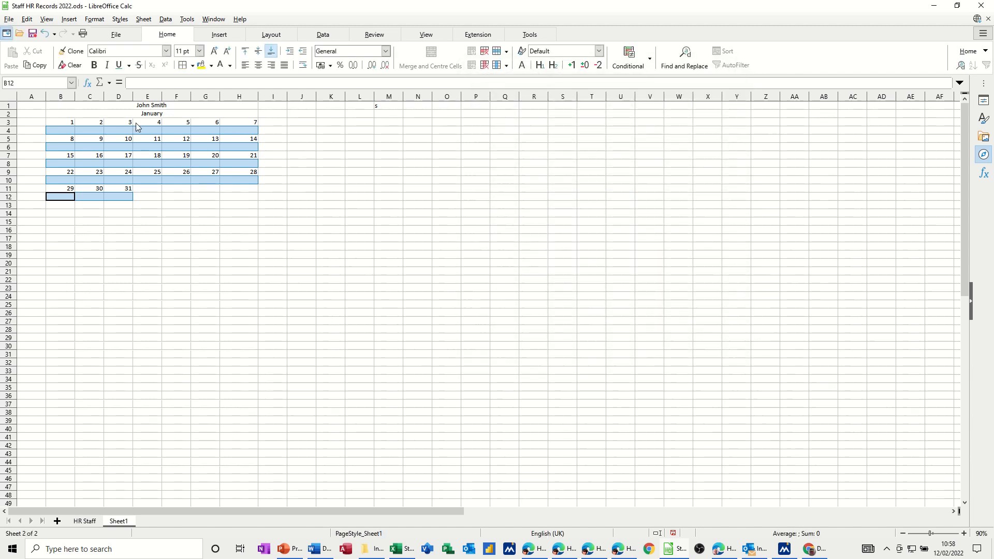
- Enter the codes A, S, L and H in B4, C4, D4 and E4 beneath days 1 to 4 to try out the colours
click(62, 132)
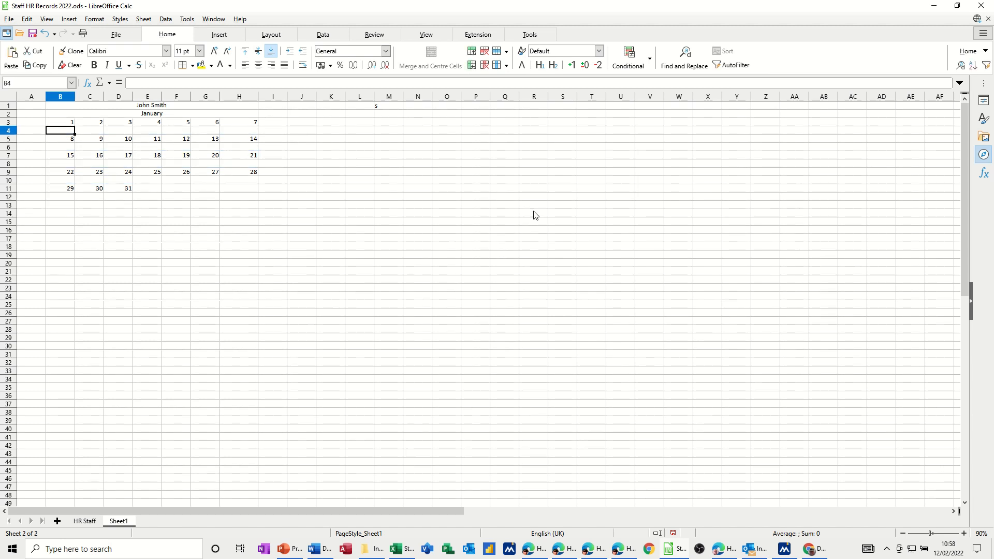
text(A)
click(403, 233)
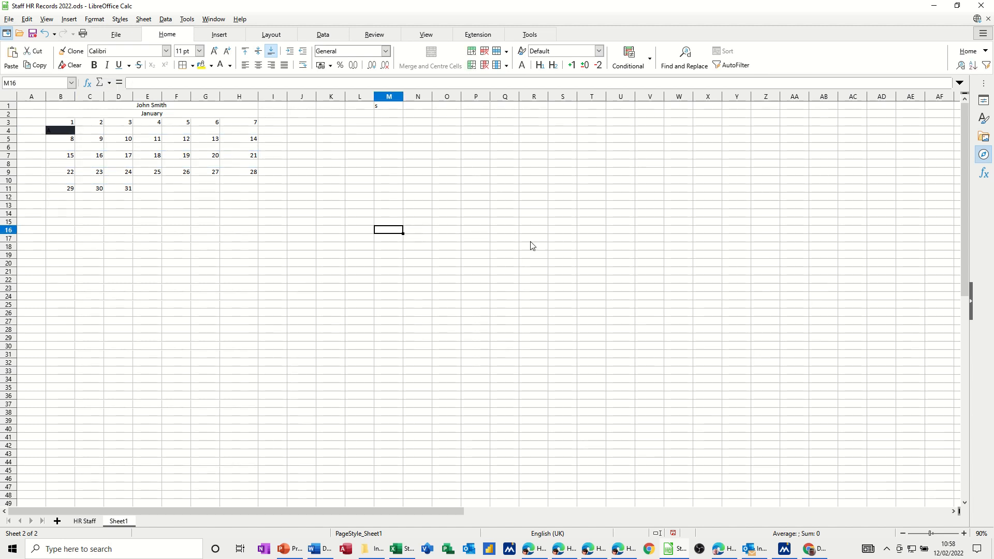
click(58, 132)
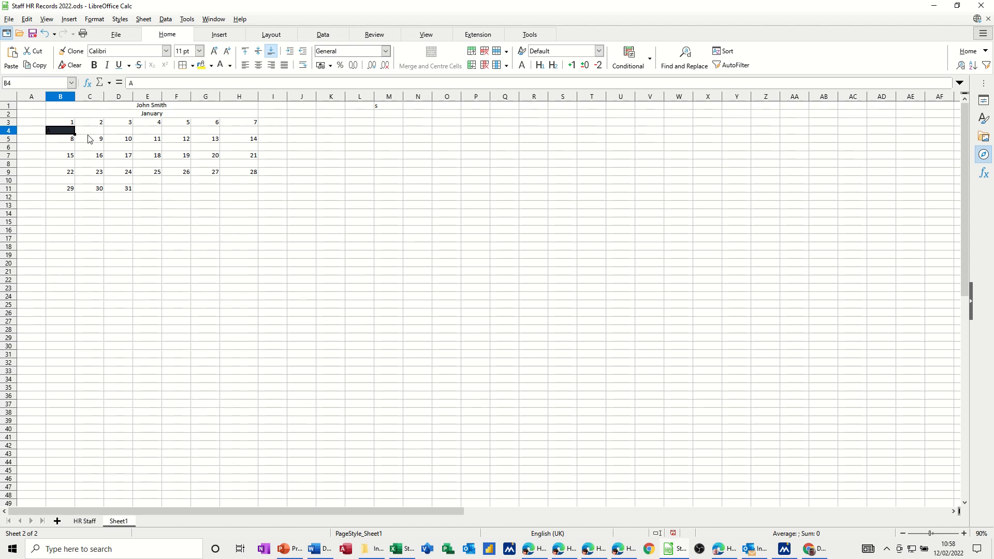
click(88, 134)
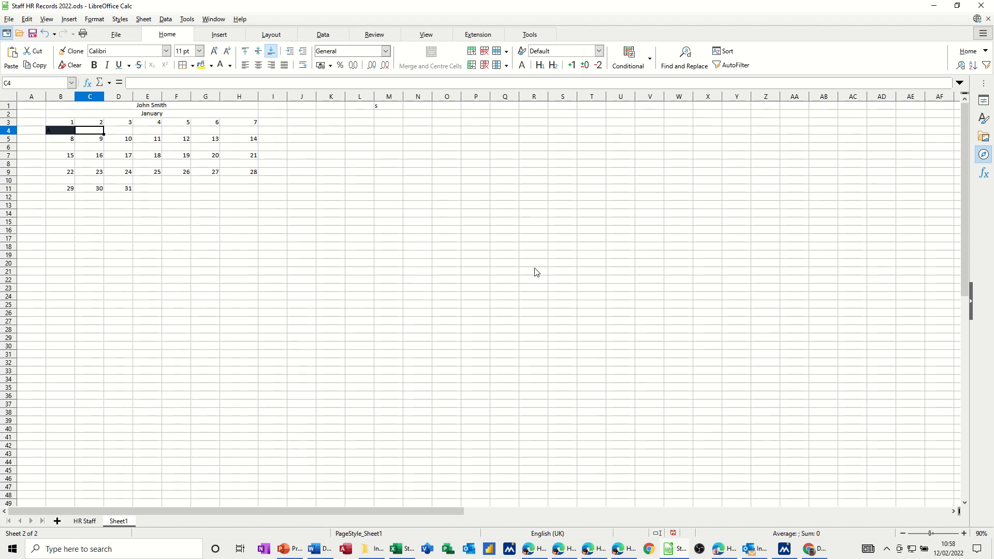
text(S)
key(Return)
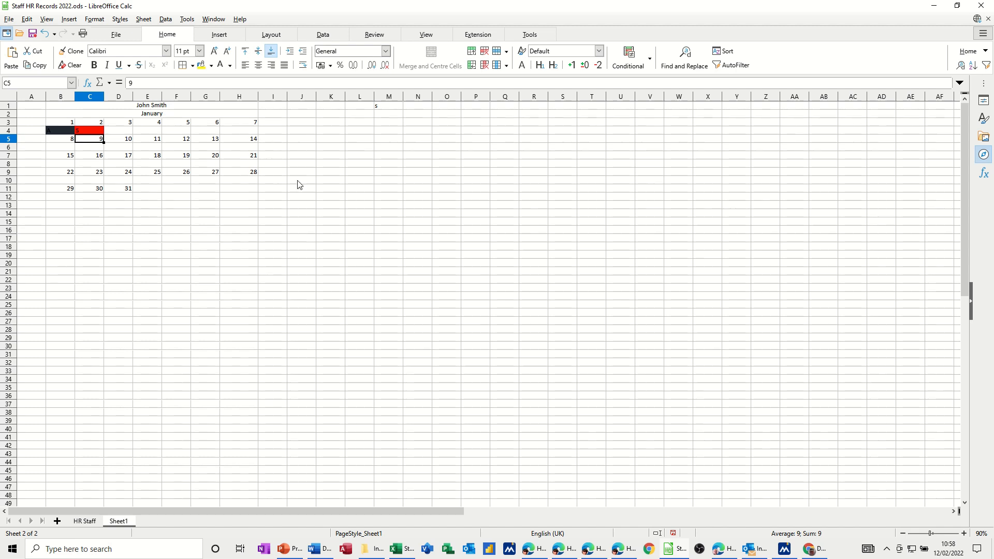
click(123, 132)
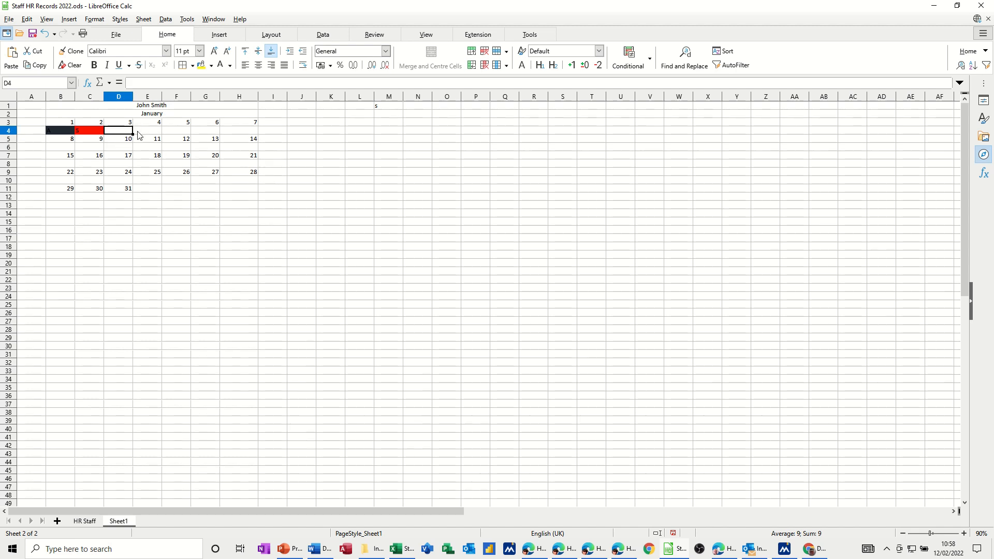
text(L)
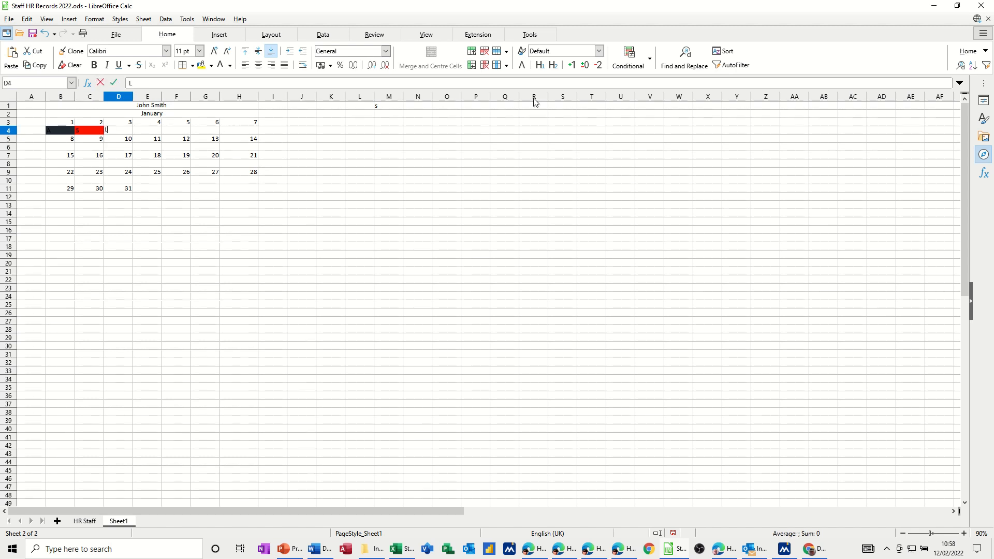
key(Tab)
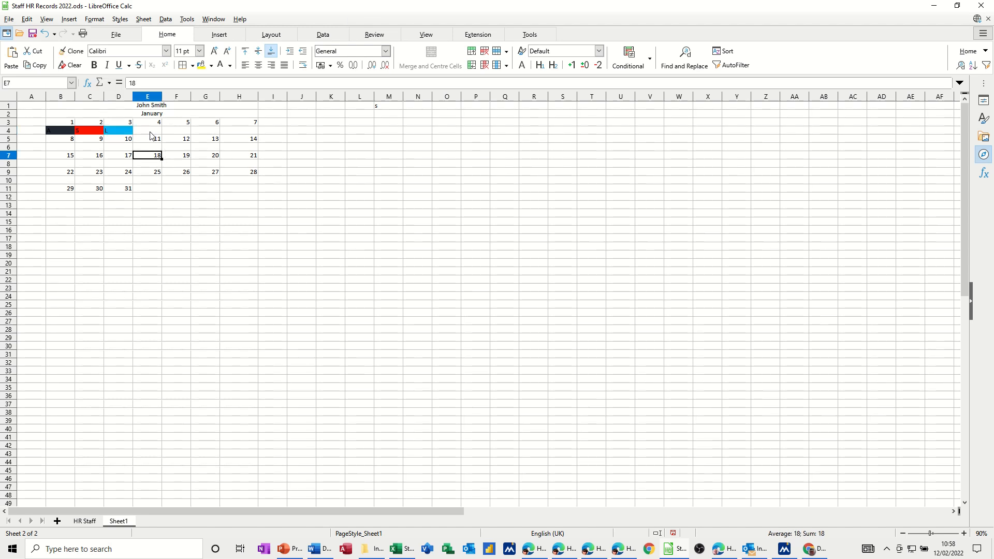
text(H)
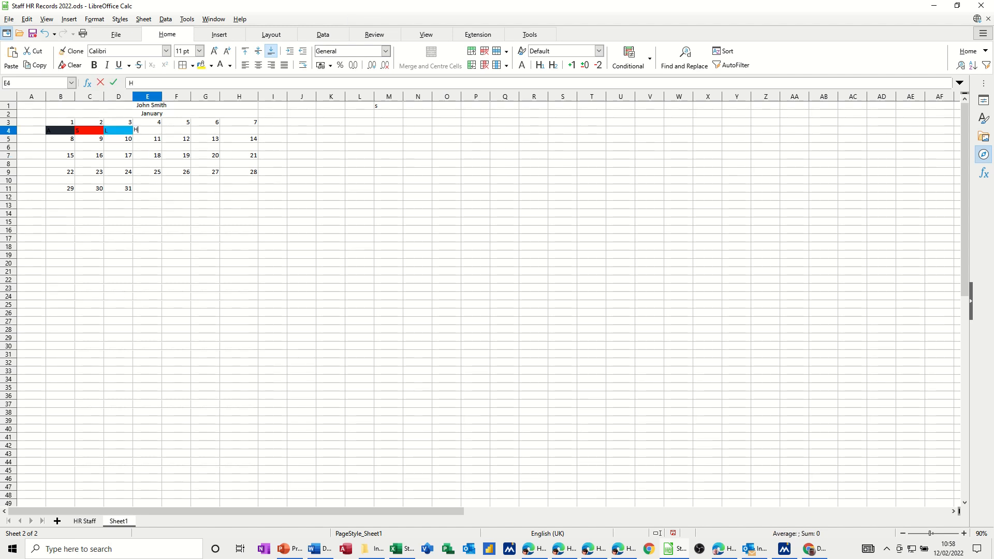
click(188, 239)
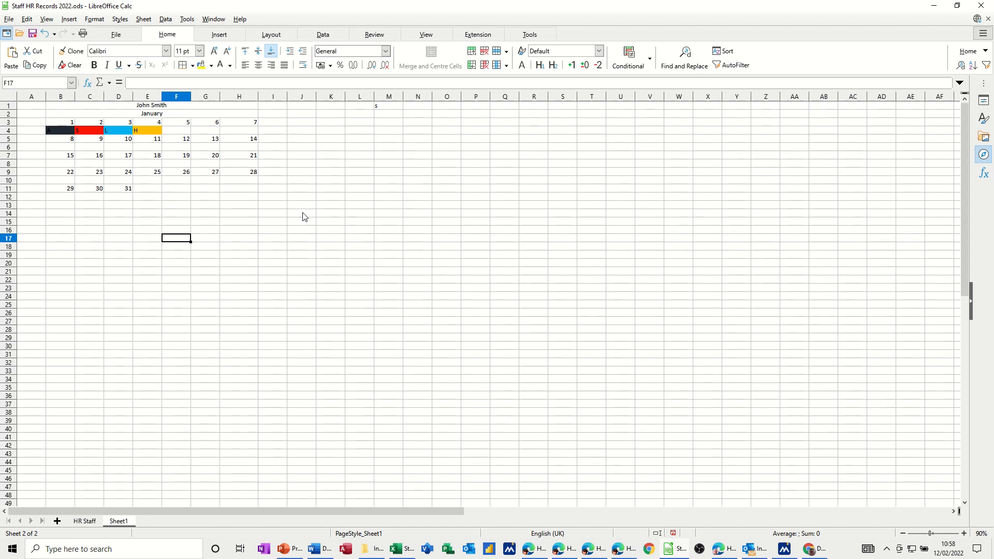
- Change the font colour of the A entry in cell B4 to white so it reads on the dark fill
click(50, 132)
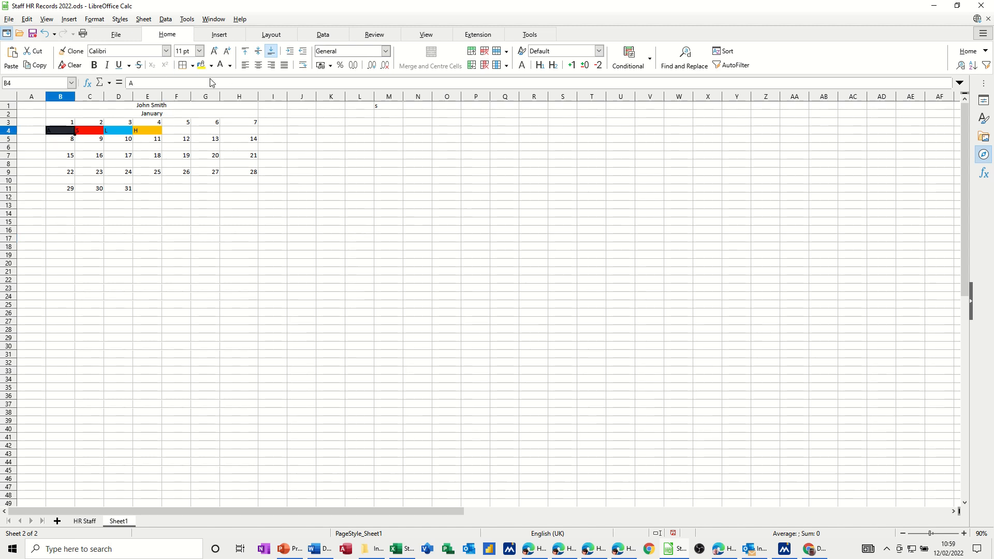
click(61, 175)
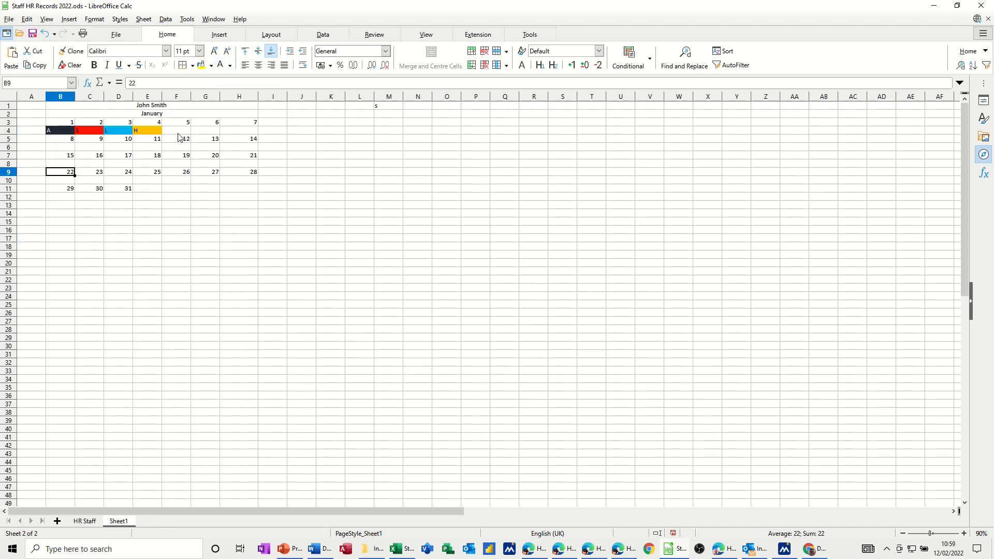
- Narrow column I into a thin spacer and enter the headings Absent, Sick, Late and Hols in cells J1 to M1
drag(287, 100, 268, 100)
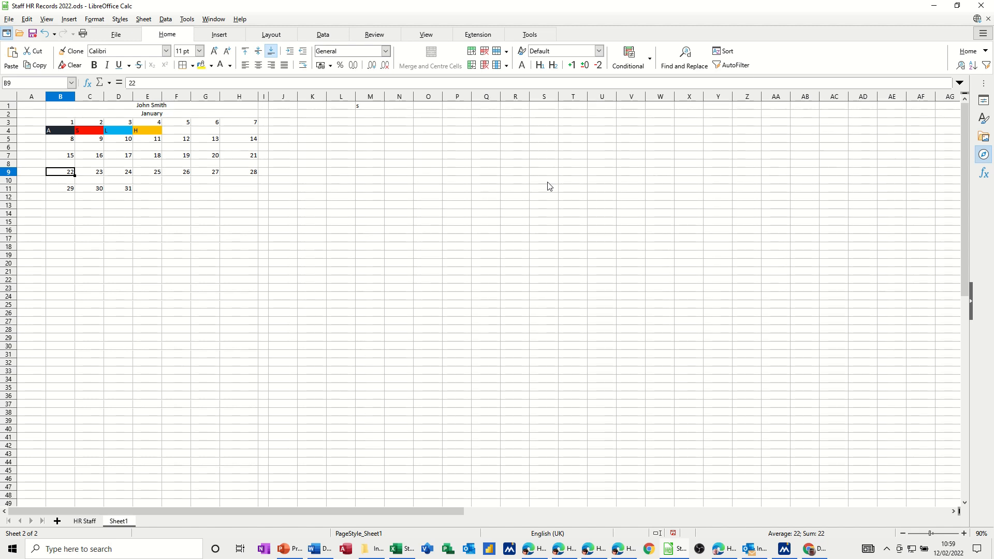
click(282, 106)
text(Absent)
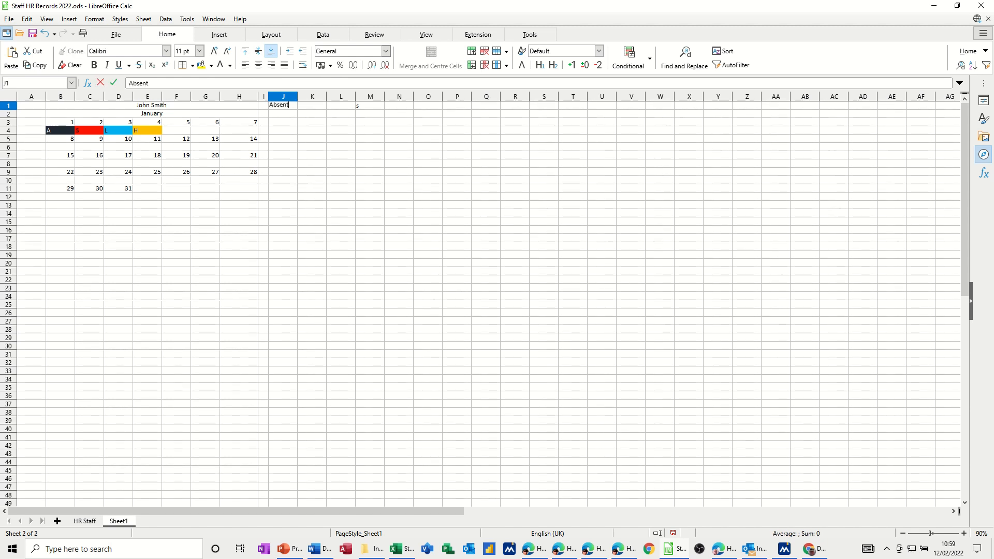
key(Tab)
text(Sic)
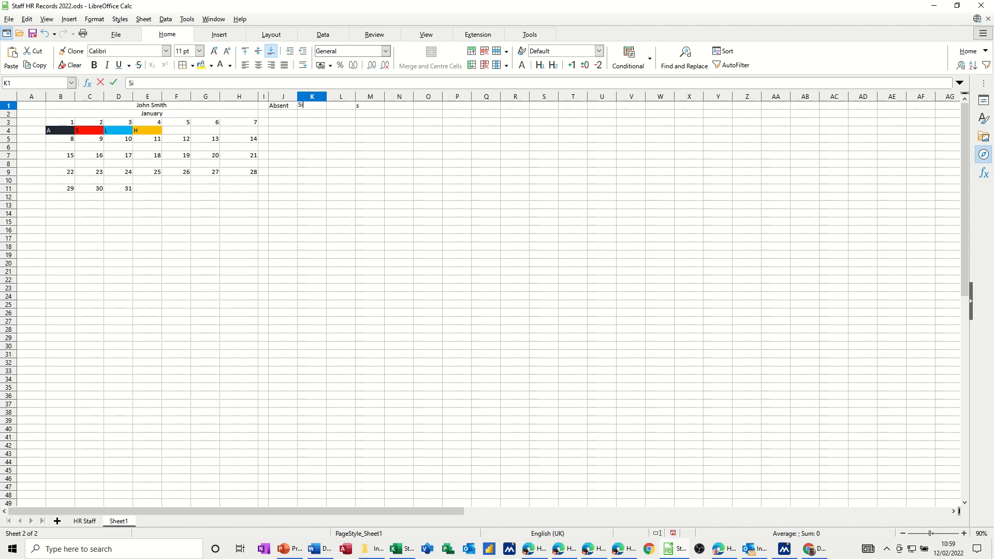
key(Tab)
text(L)
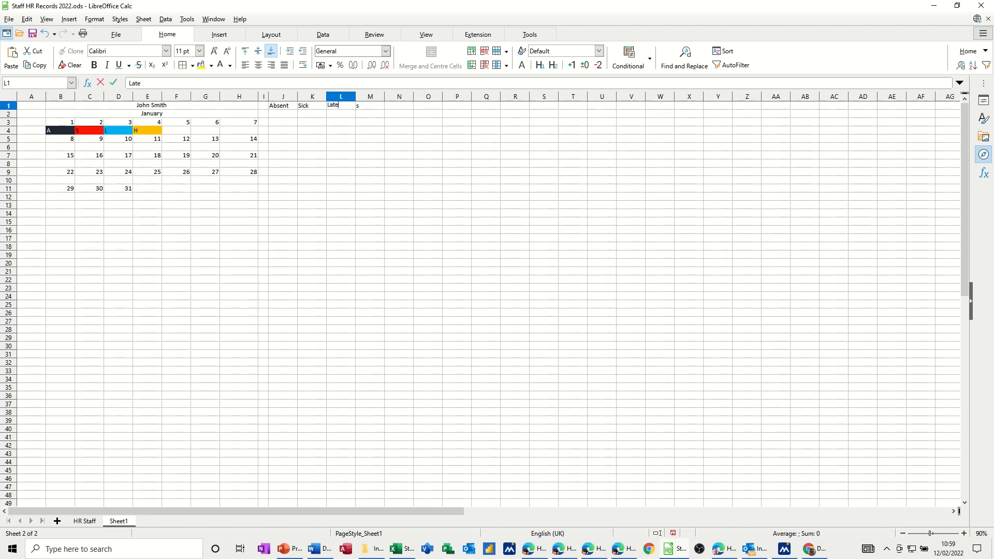
key(Tab)
text(Hol)
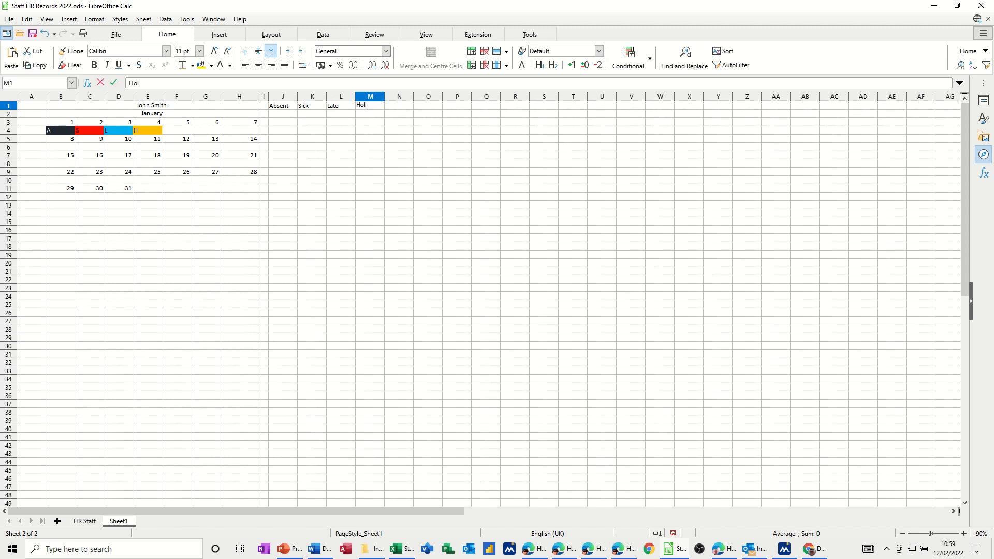
text(s)
- Give the Absent heading in J1 a black background with white text
click(281, 108)
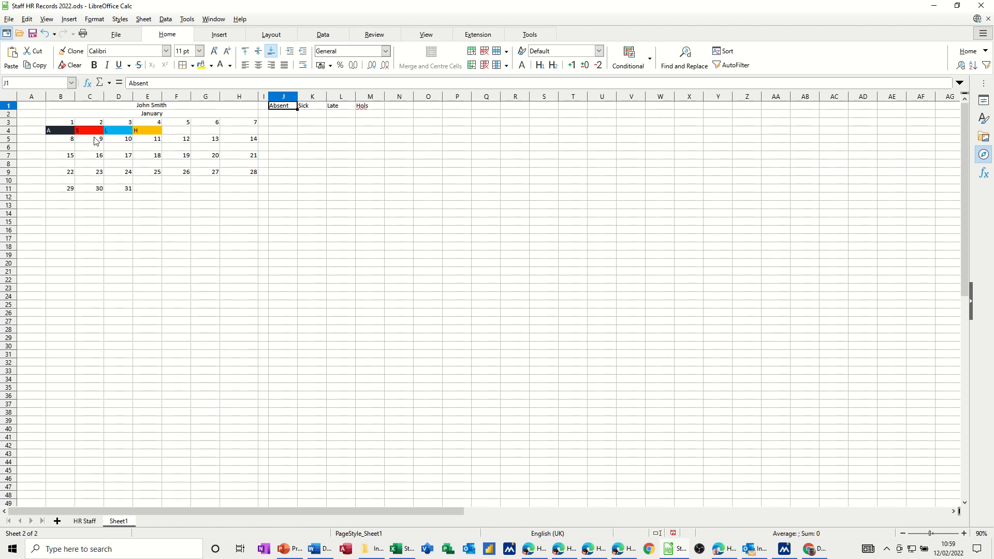
click(212, 74)
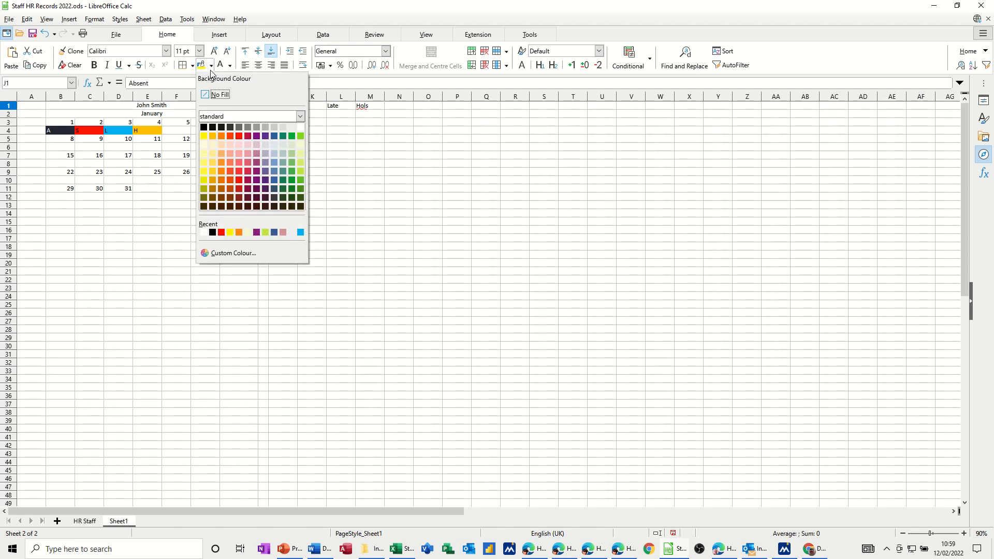
click(214, 125)
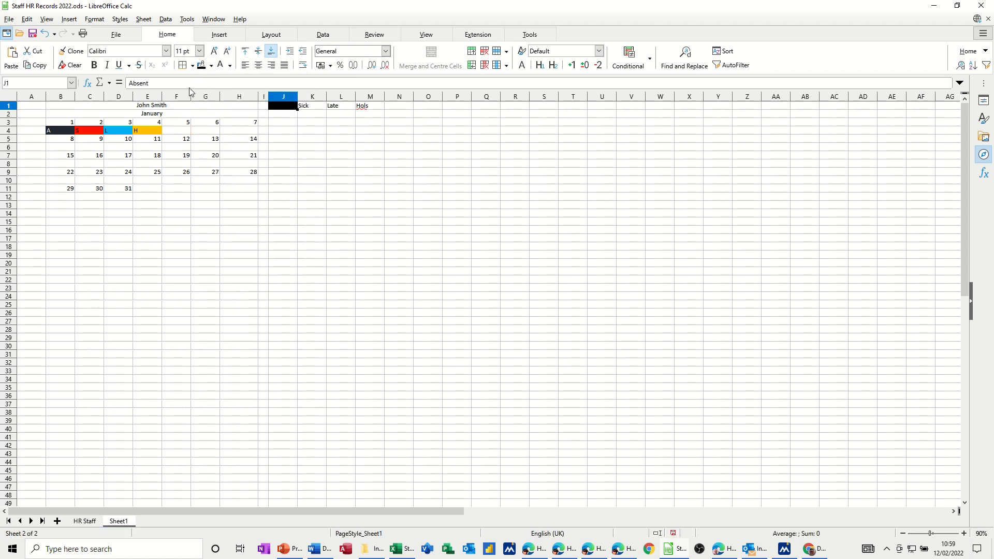
click(220, 65)
- Fill the Sick heading in K1 red and the Late heading in L1 light blue
click(306, 107)
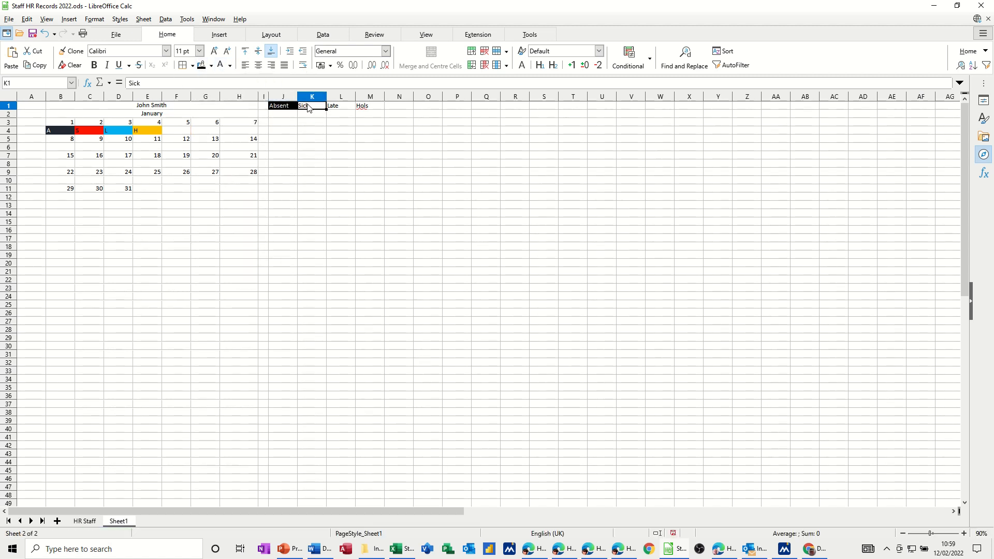
click(211, 65)
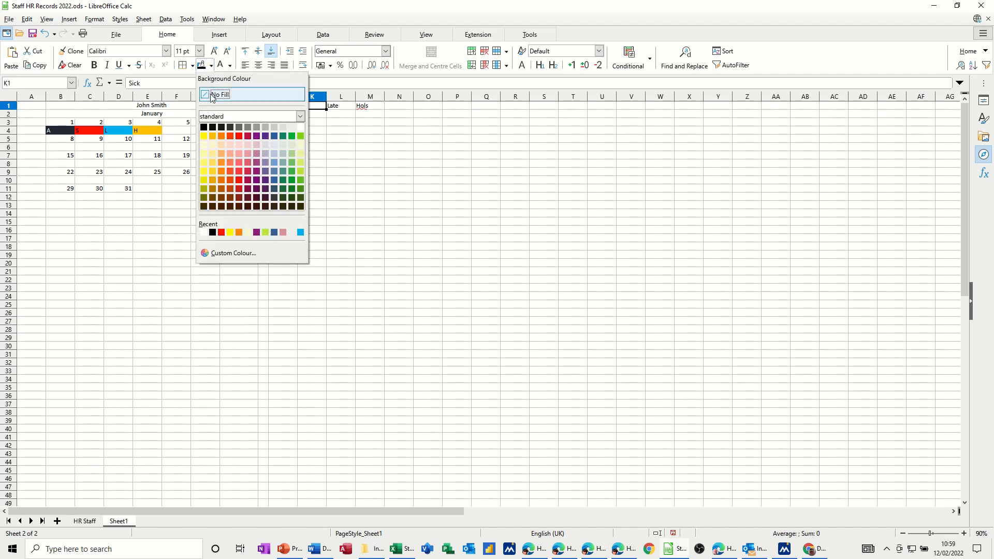
click(239, 136)
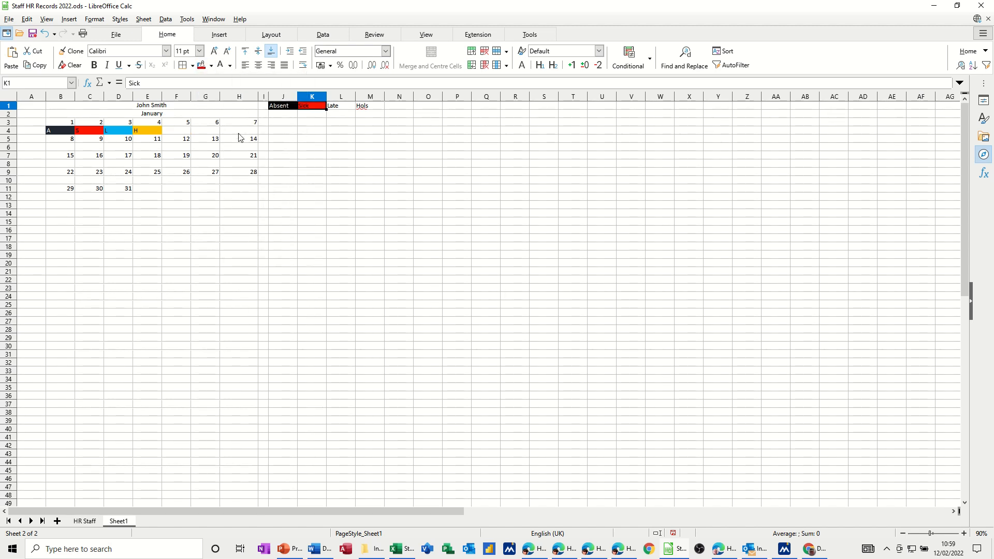
click(337, 107)
click(211, 65)
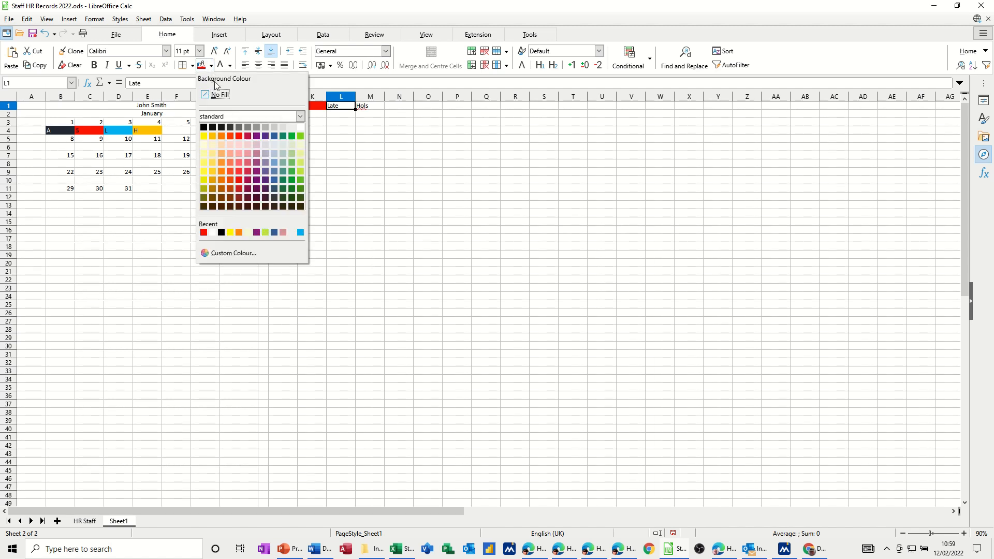
click(300, 232)
- Fill the Hols heading in M1 with orange
click(365, 110)
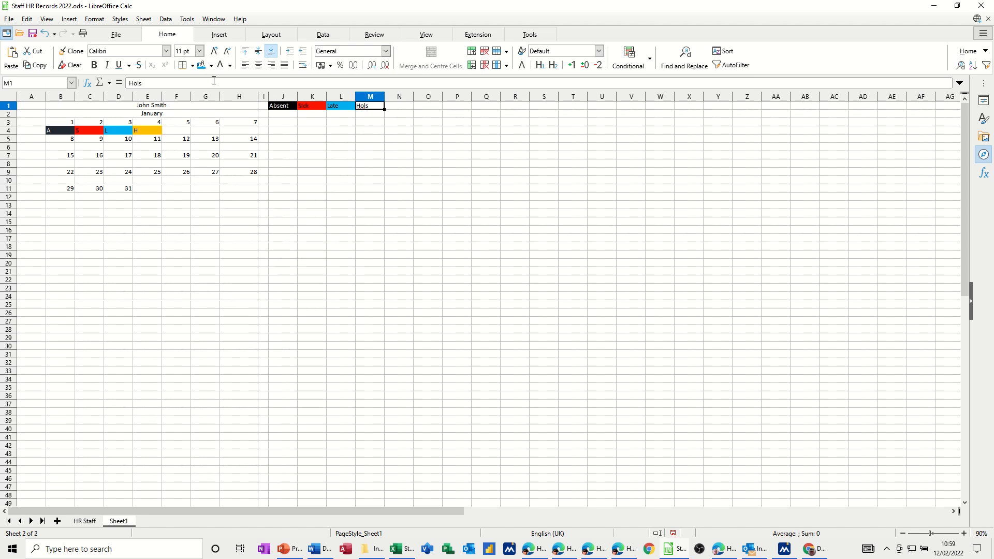
click(212, 66)
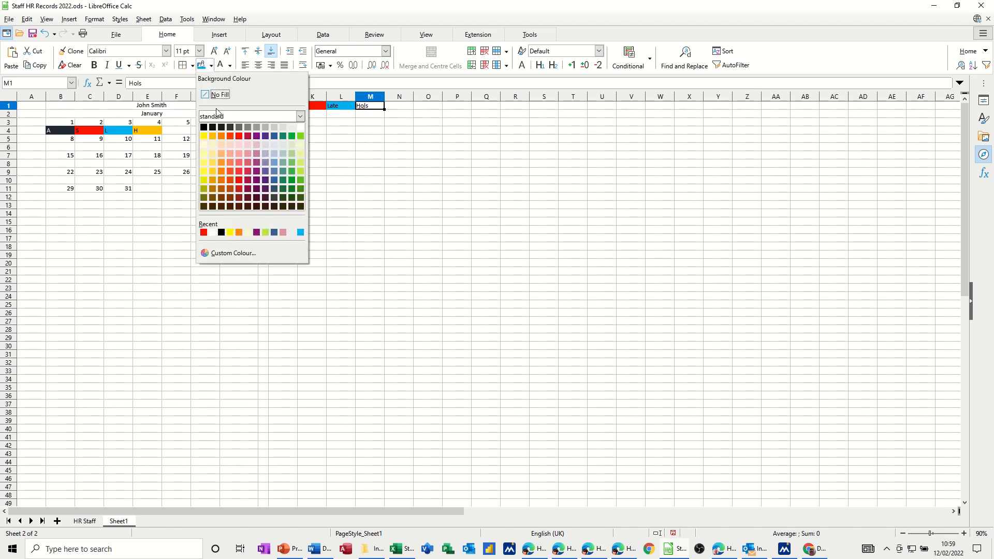
click(240, 234)
- Enter the single-letter code A in J3 under the Absent heading, without the autocompleted word
click(282, 115)
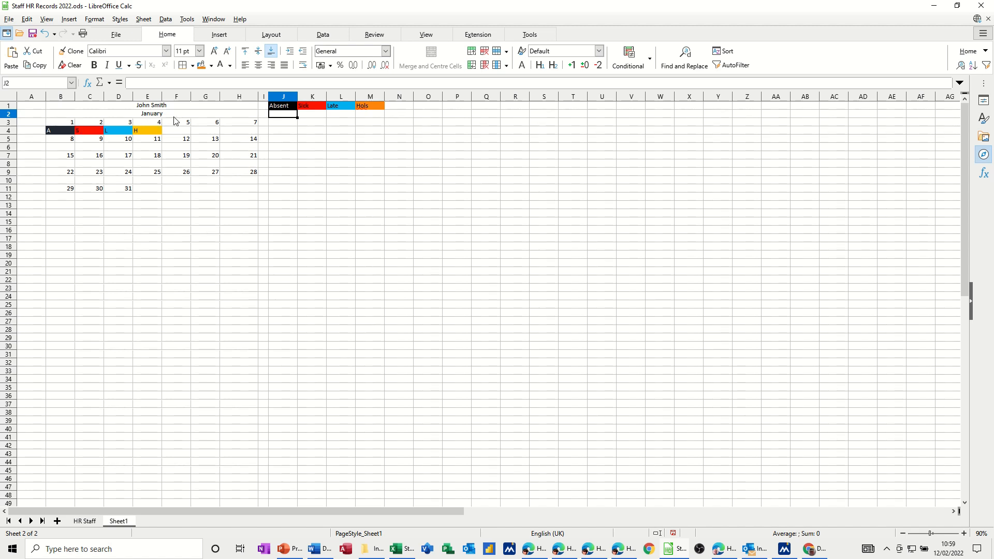
click(279, 125)
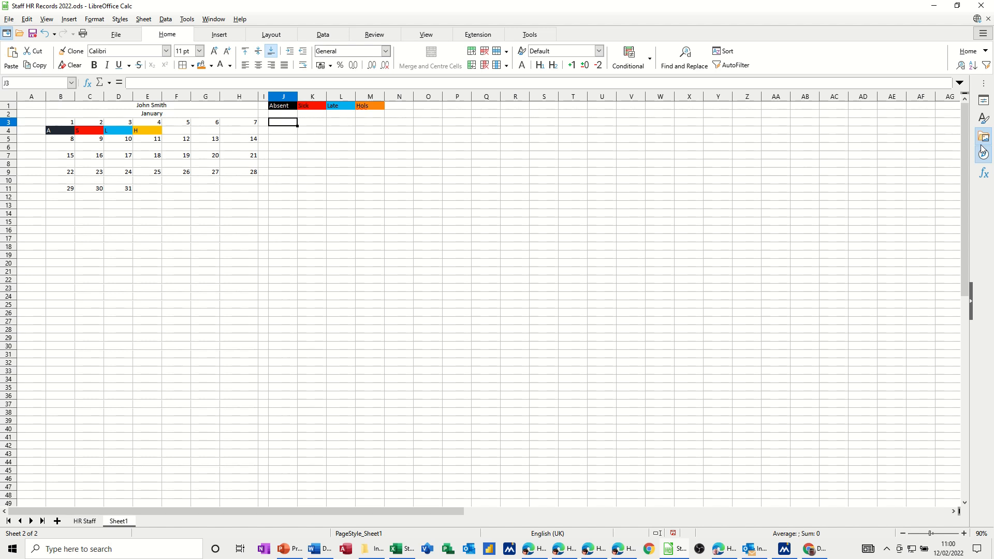
text(A)
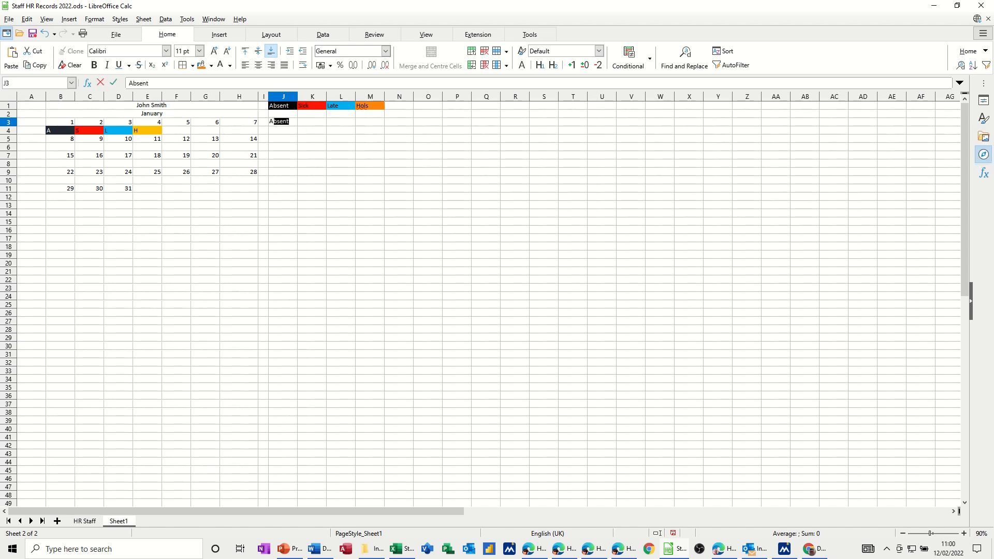
key(Tab)
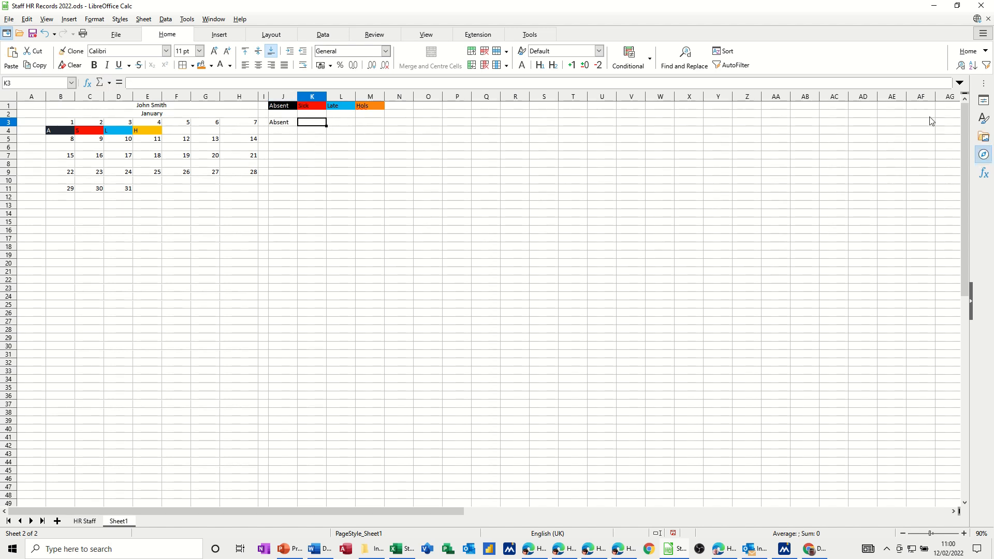
click(287, 124)
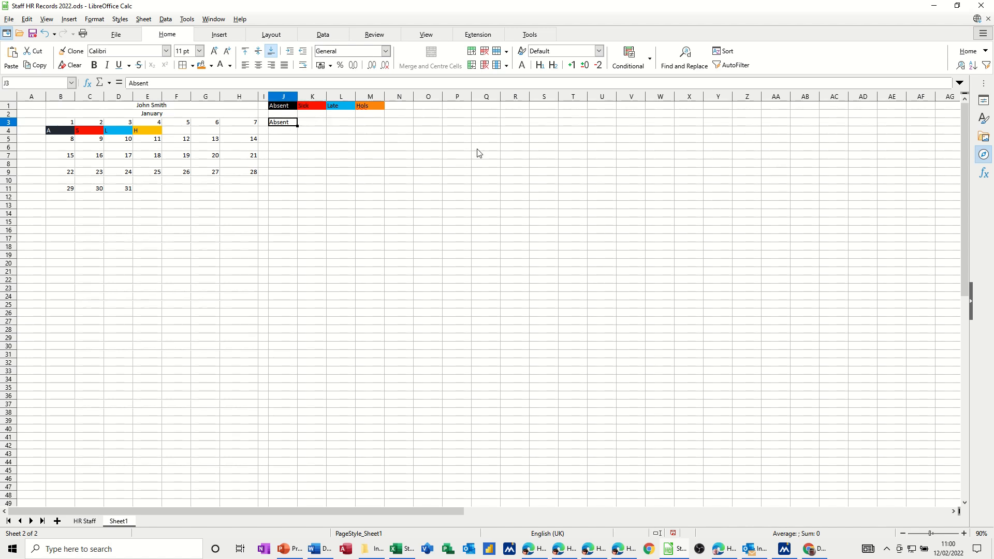
text(A)
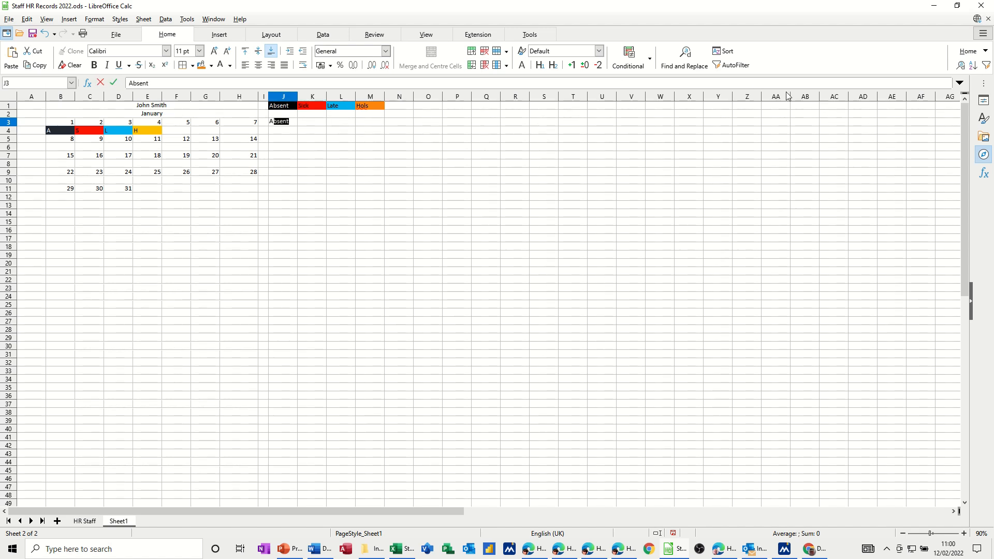
key(BackSpace)
- Enter the codes S, L and H in K3, L3 and M3 under the Sick, Late and Hols headings
click(310, 125)
text(S)
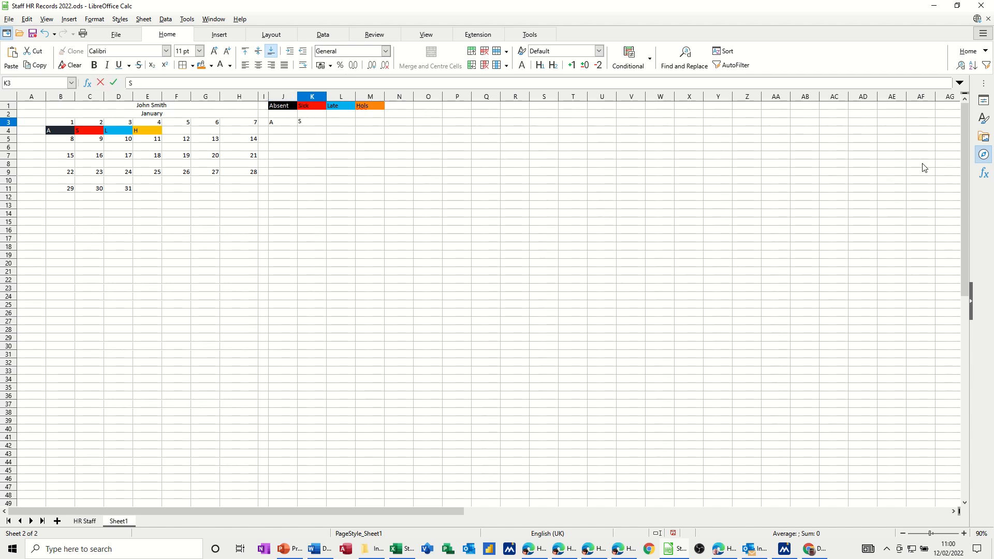
click(350, 123)
text(L)
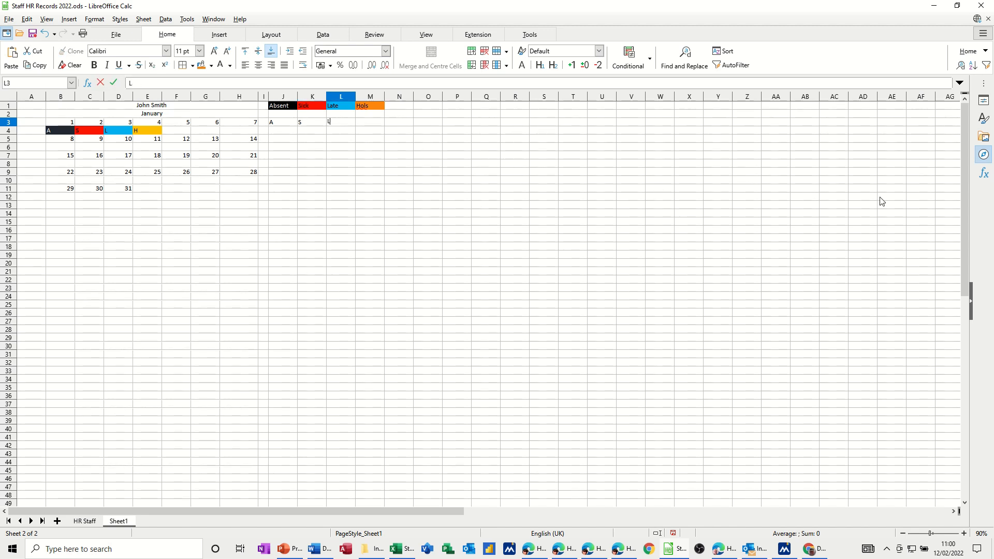
click(364, 124)
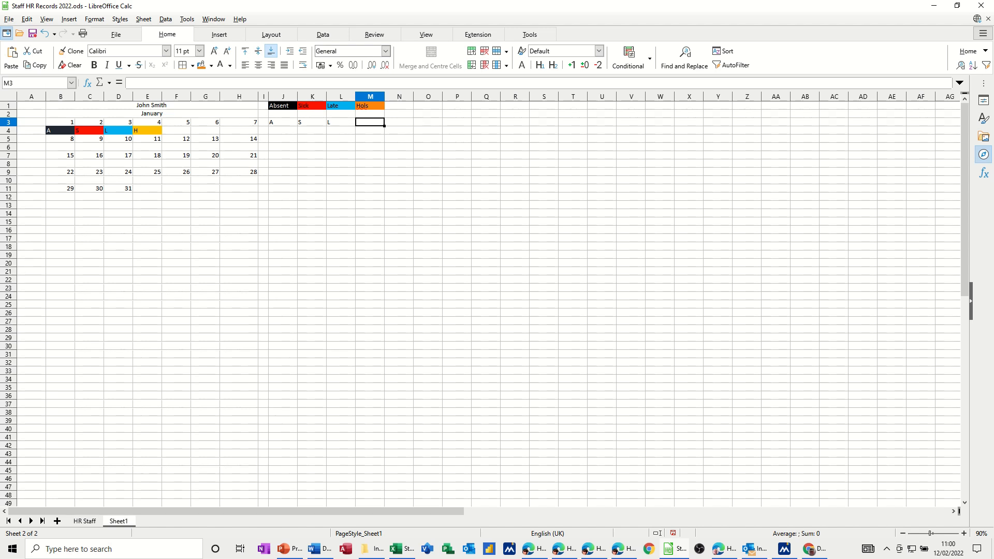
text(H)
- Enter =COUNTIF($B$4:$H$4,J3) in J4 to count the first week's absences, and fill the formula across to M4
click(277, 134)
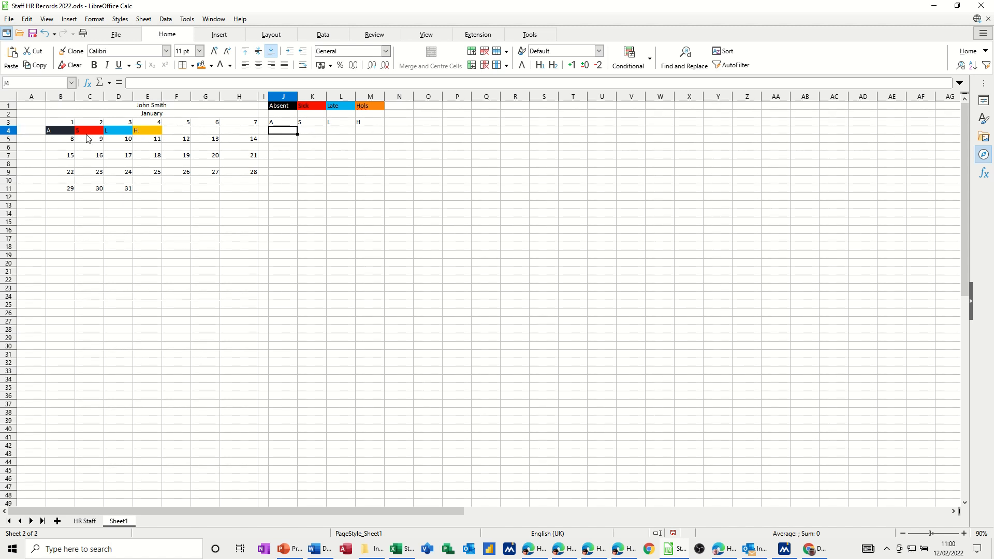
text(=countif()
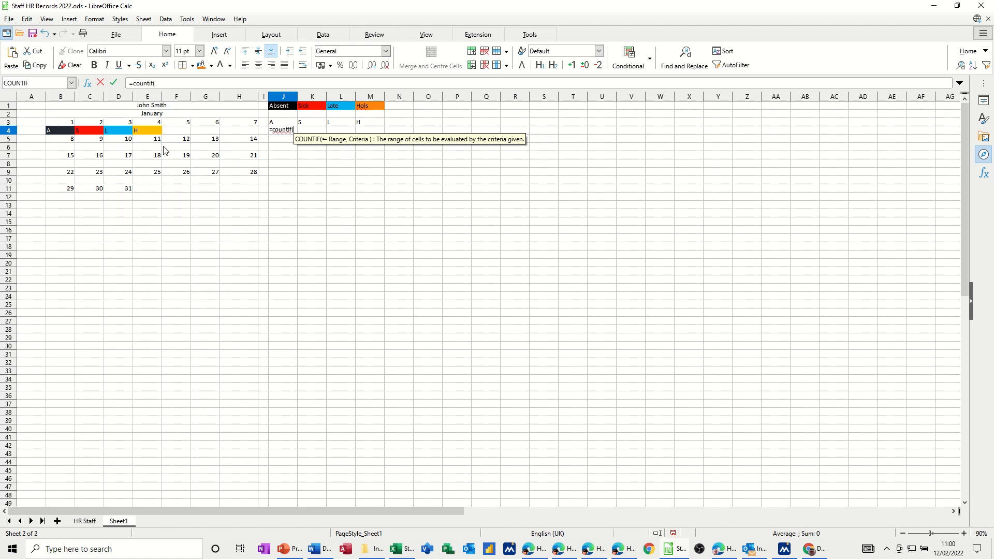
drag(59, 136, 241, 137)
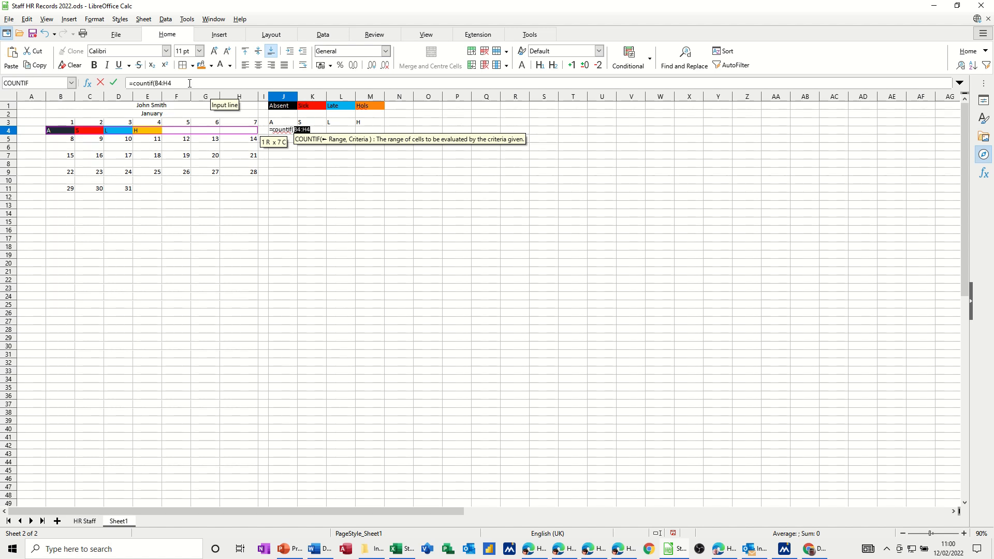
key(F4)
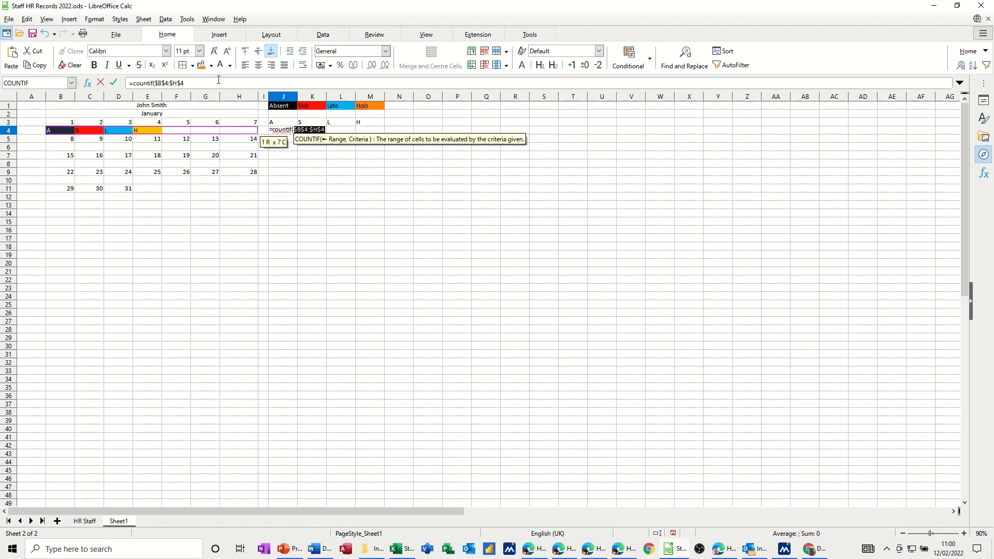
text(,)
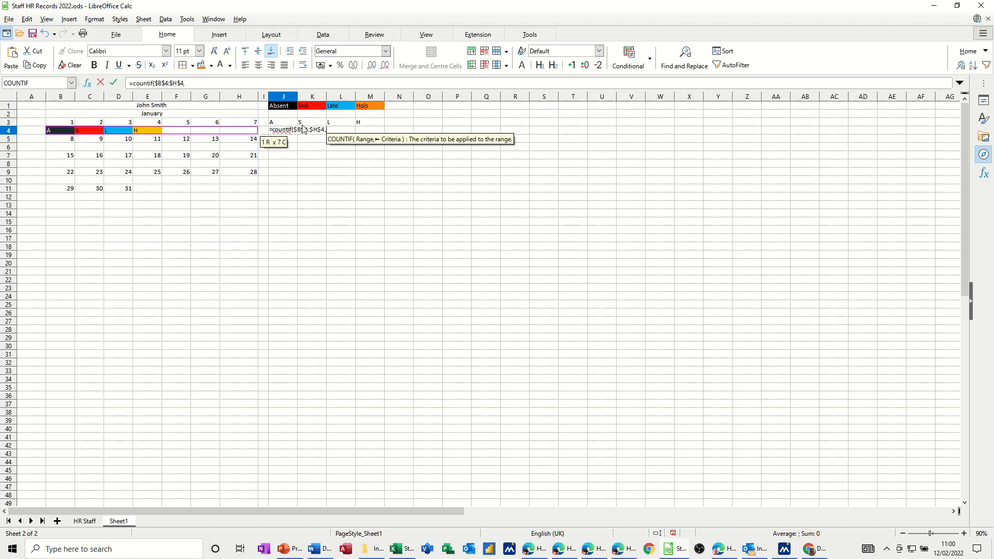
click(274, 125)
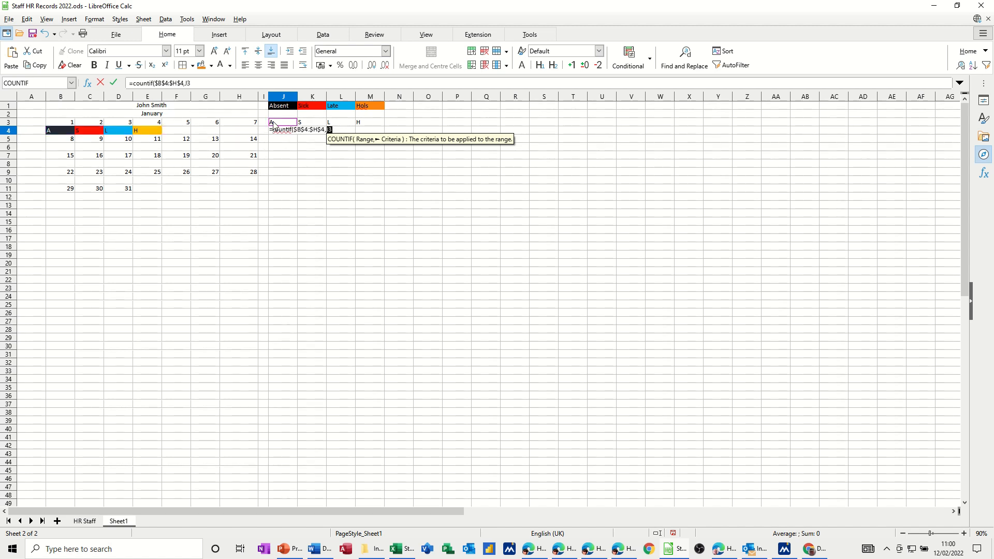
text())
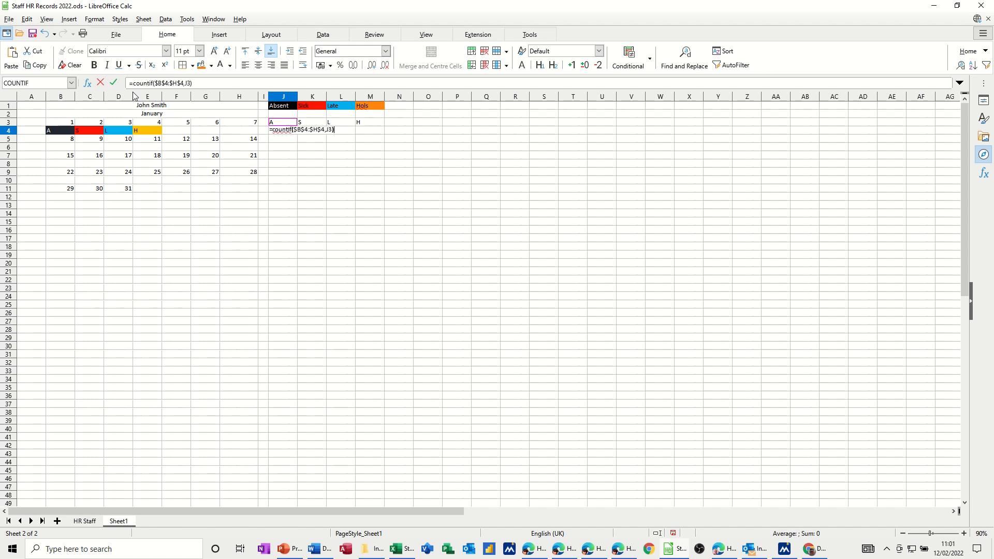
click(116, 84)
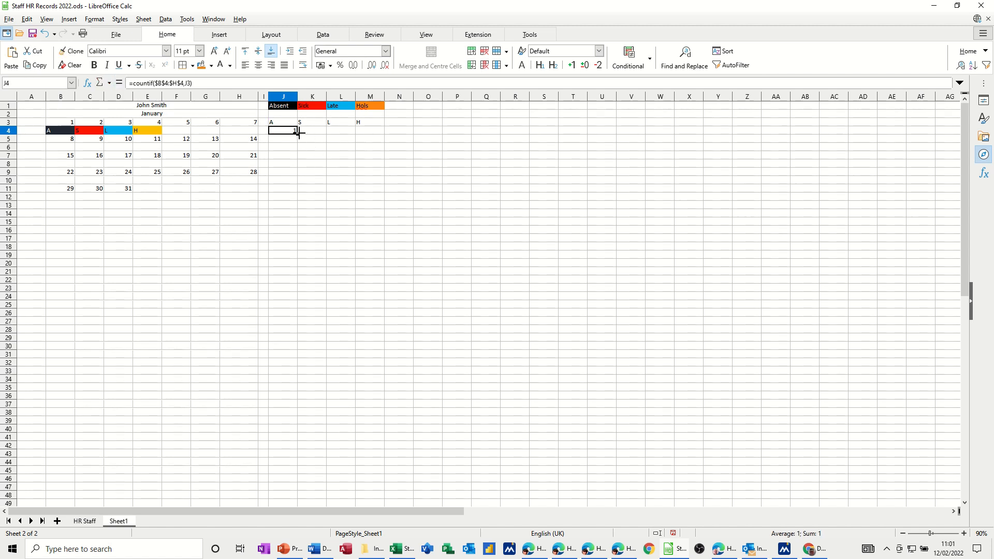
drag(298, 133, 369, 138)
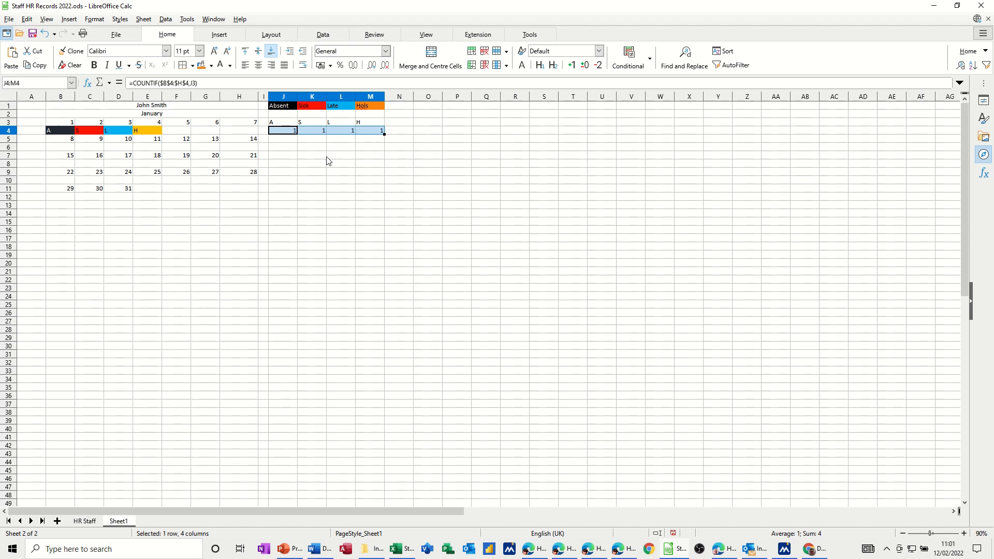
- Enter the late code L in G4 beneath day 6 to test the week's Late count
click(207, 131)
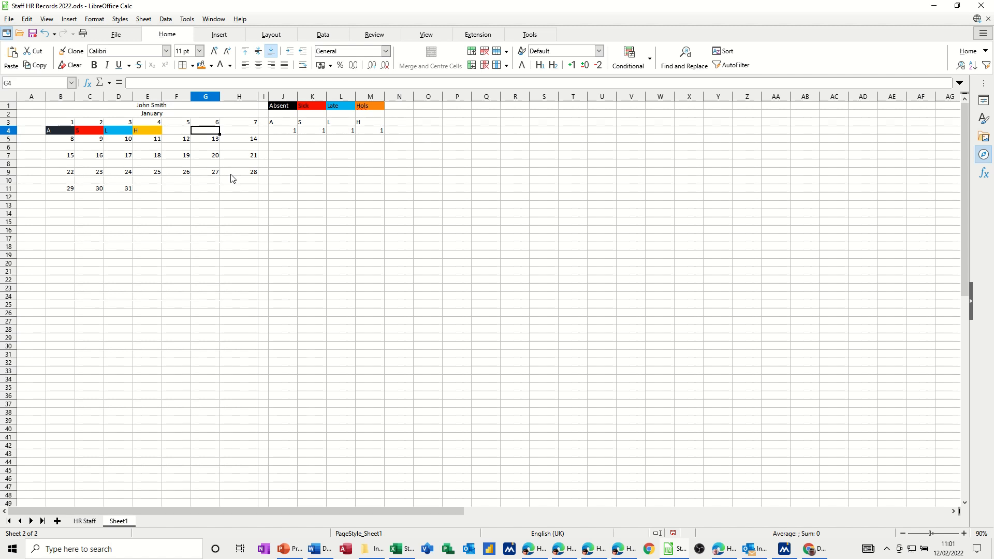
text(L)
key(Return)
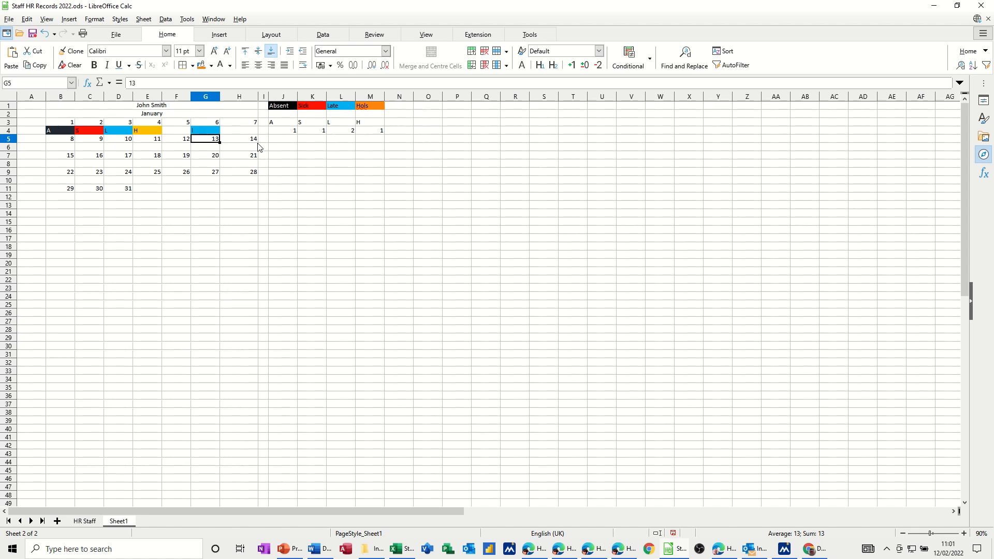
- Copy the codes A, S, L and H from J3:M3 into rows 5, 7, 9 and 11 of columns J to M
drag(277, 123, 362, 124)
key(ctrl+c)
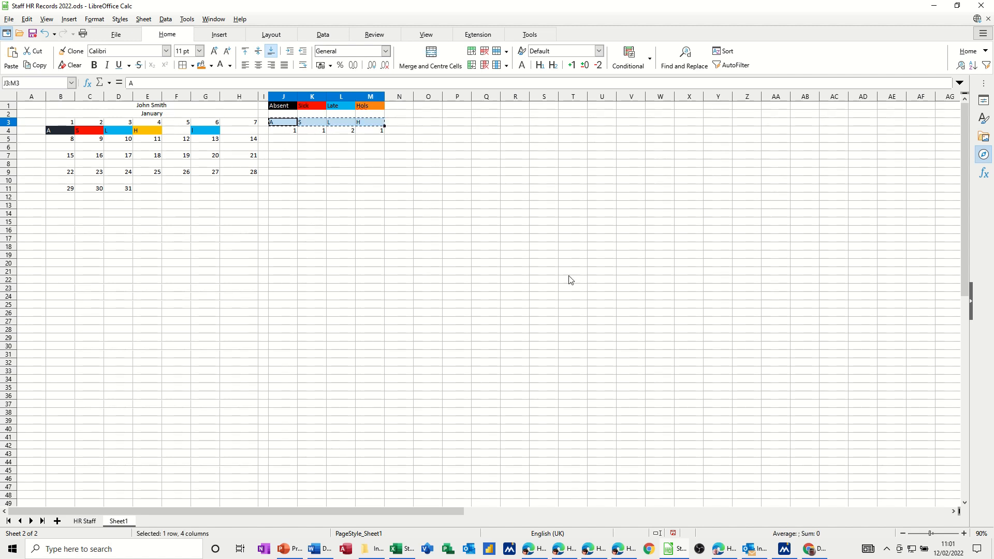
click(282, 140)
key(ctrl+v)
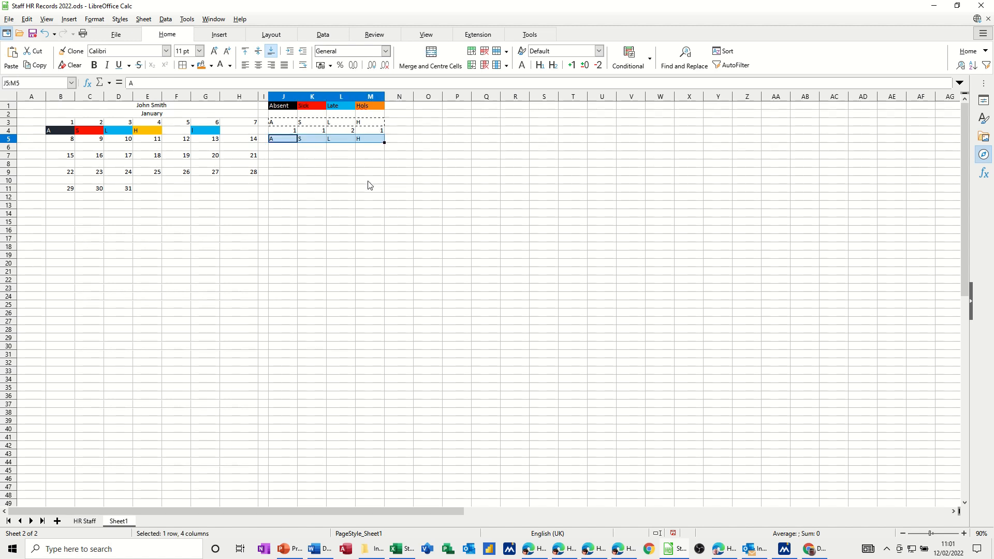
click(277, 156)
key(ctrl+v)
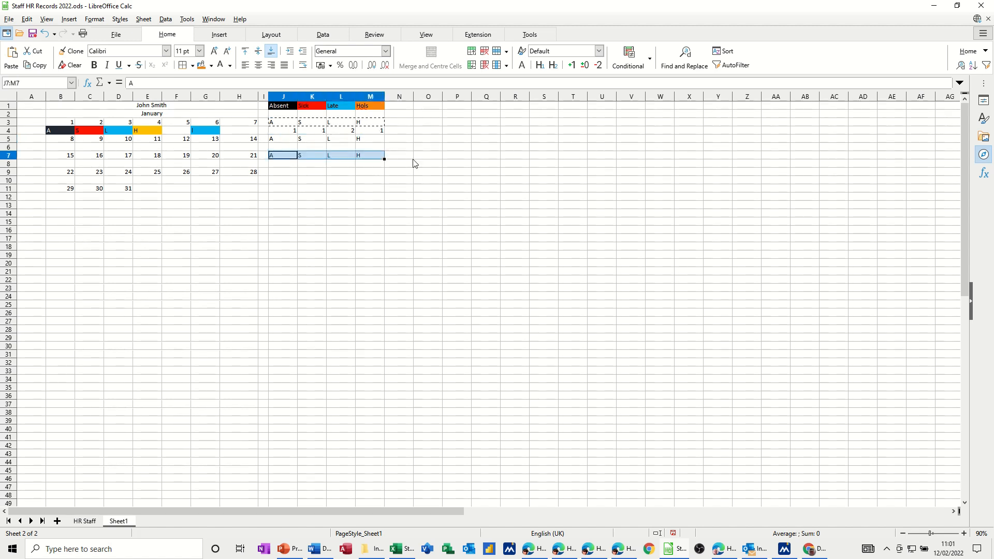
click(278, 172)
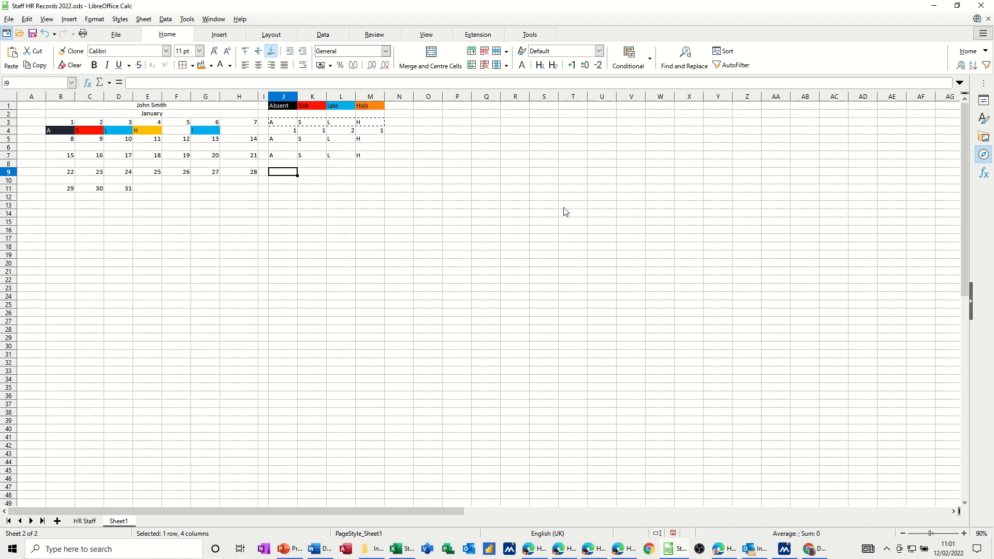
key(ctrl+v)
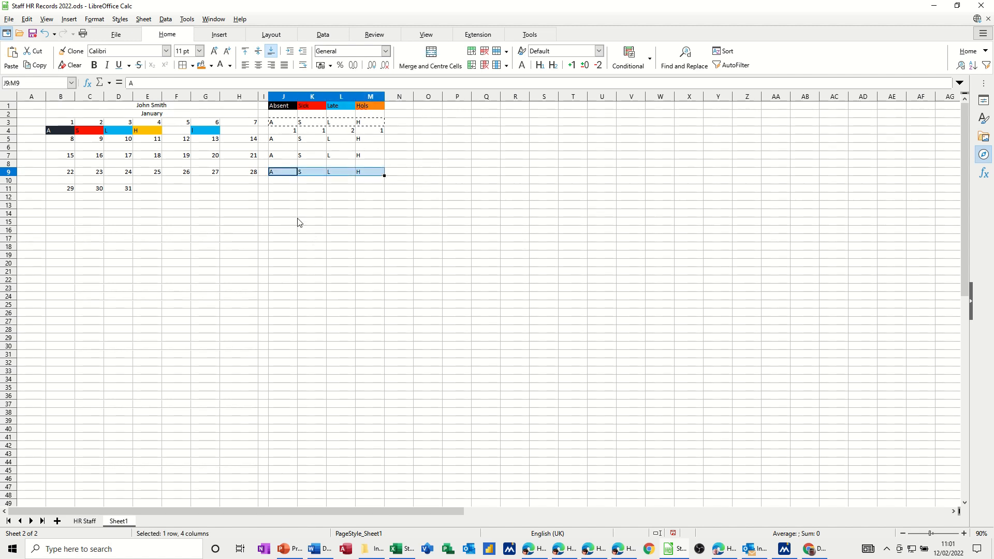
click(283, 188)
key(ctrl+v)
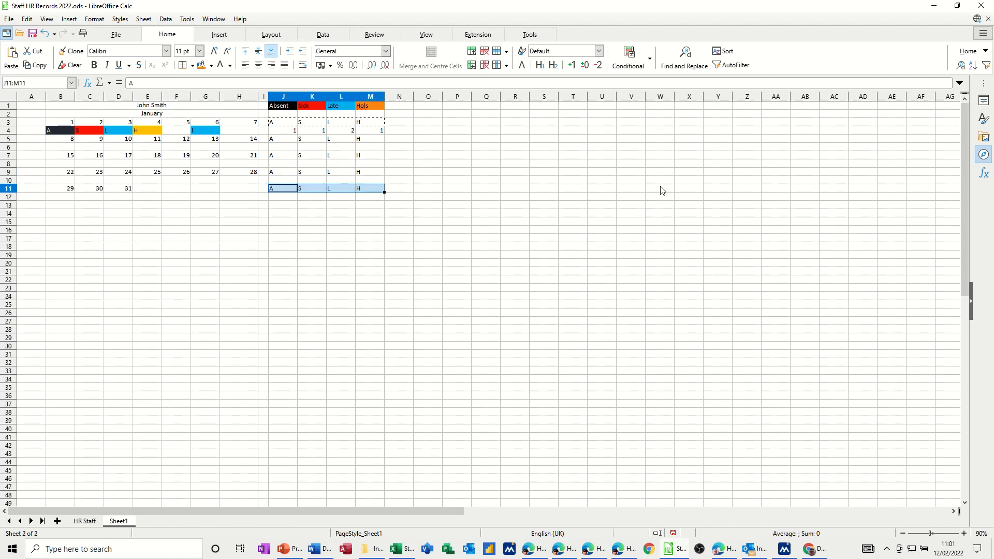
- Enter =COUNTIF($B$6:$H$6,J5) in J6 to count the second week's absences, and fill the formula across to M6
click(282, 148)
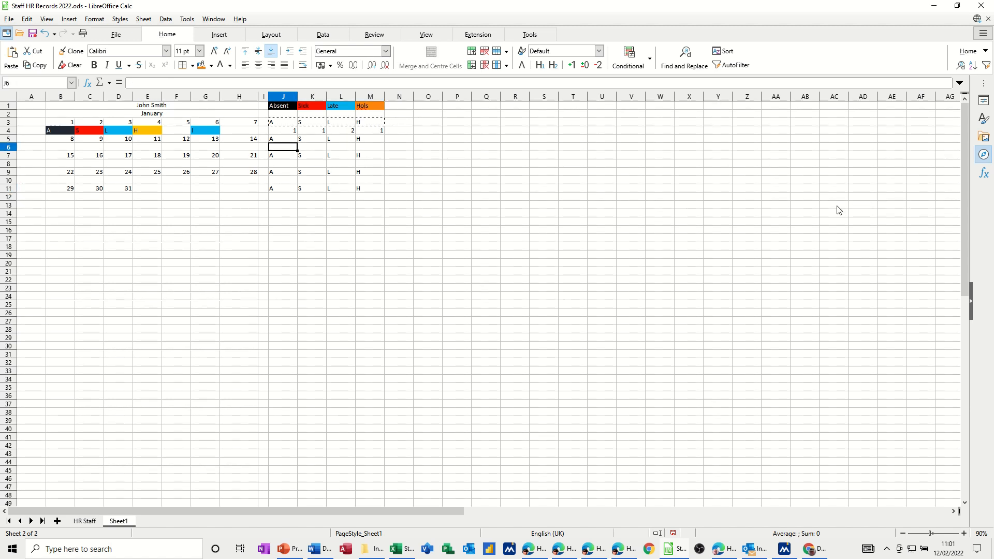
text(=co)
text(un)
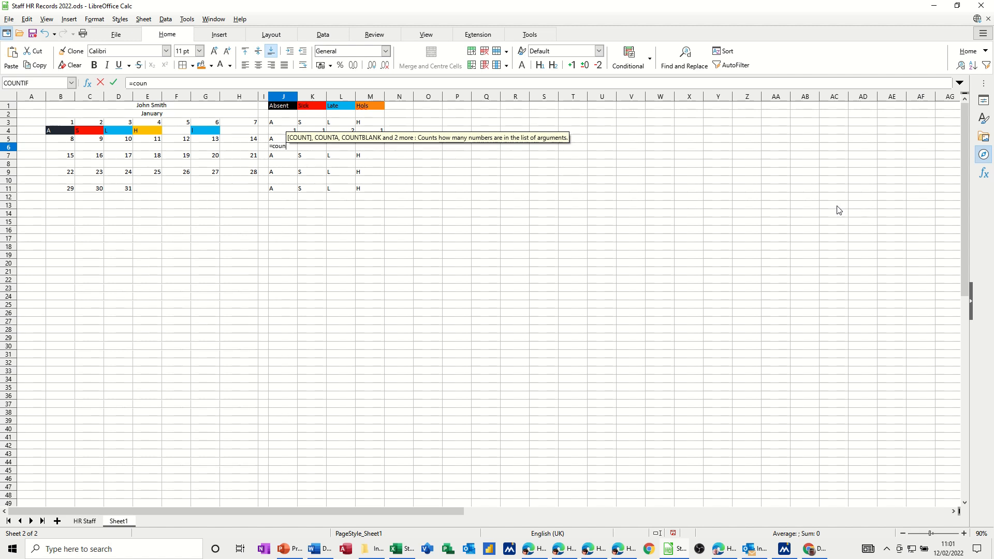
text(tif ()
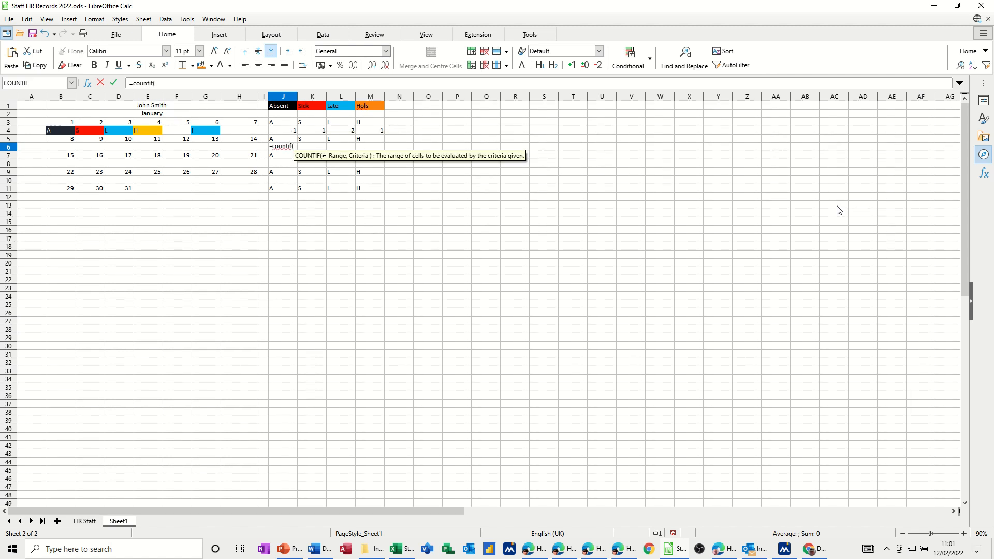
drag(60, 150, 224, 151)
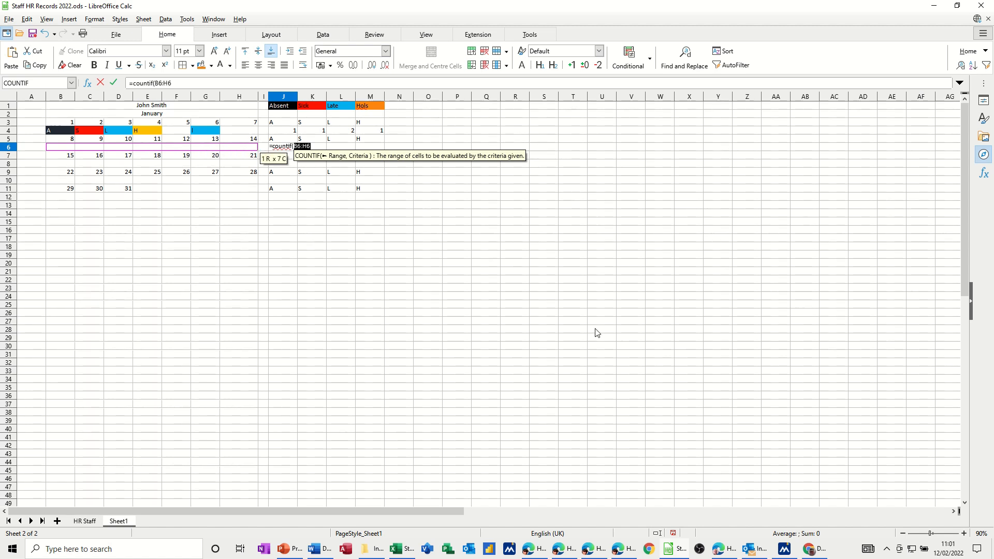
key(F4)
text(,)
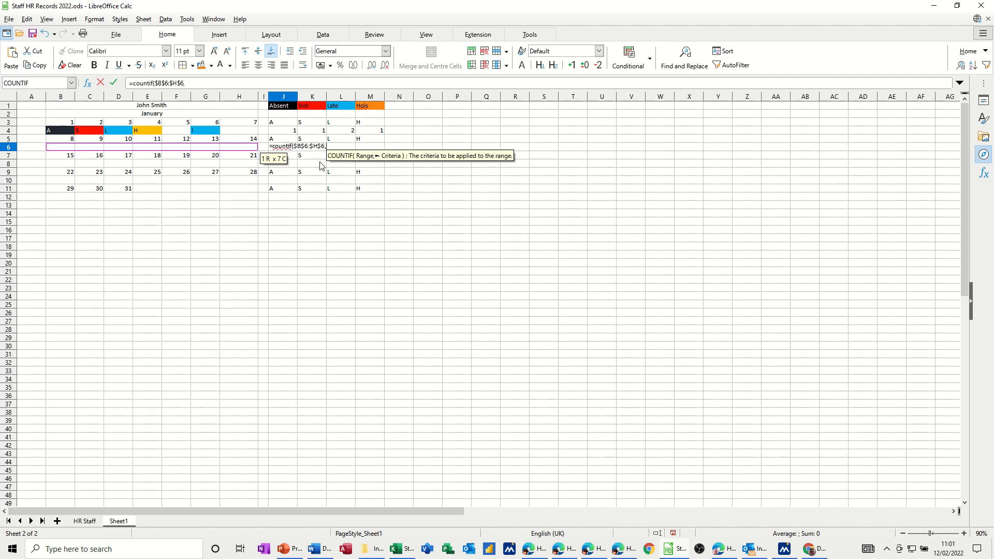
click(278, 140)
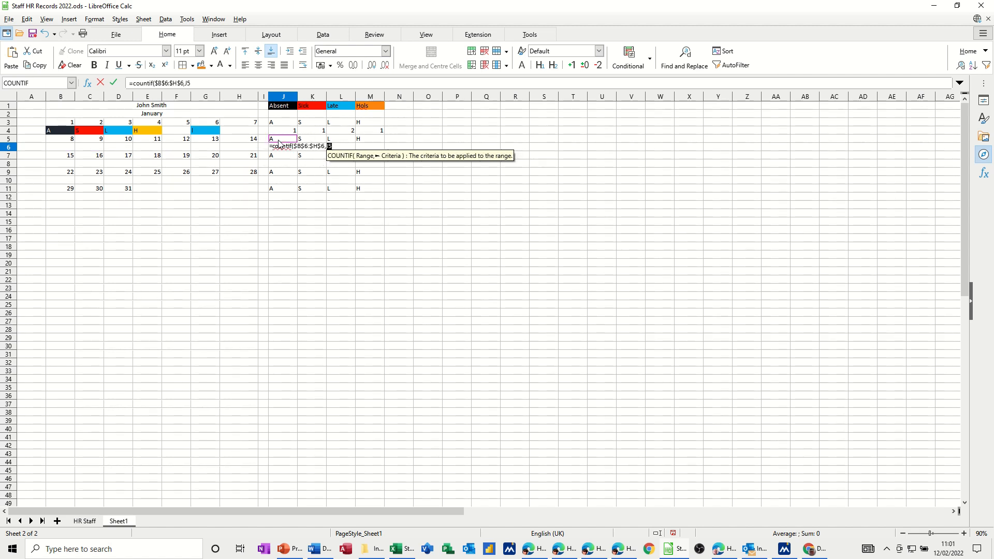
click(111, 82)
drag(297, 148, 383, 149)
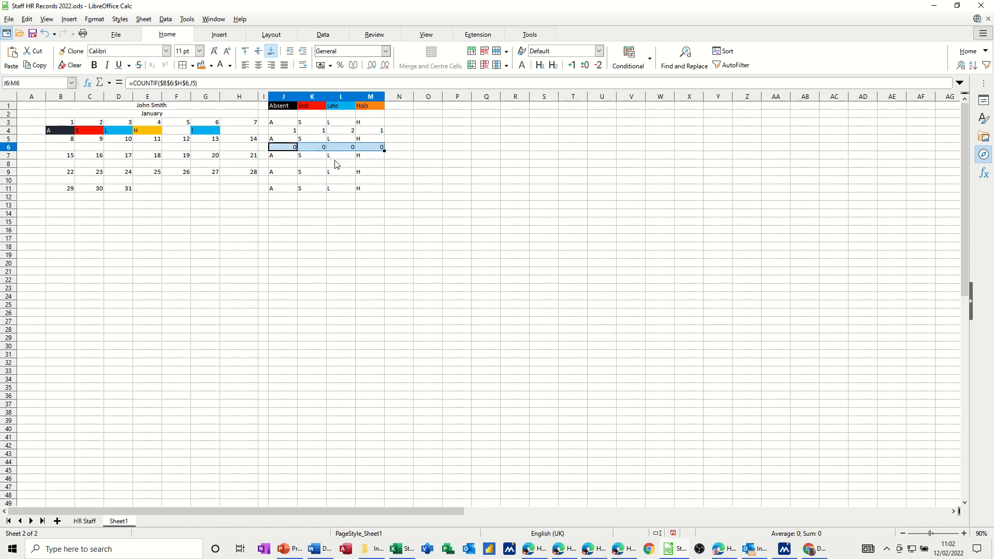
- Enter the absence code A in G6 beneath day 13 to test the second week's Absent count
click(213, 148)
text(A)
click(341, 223)
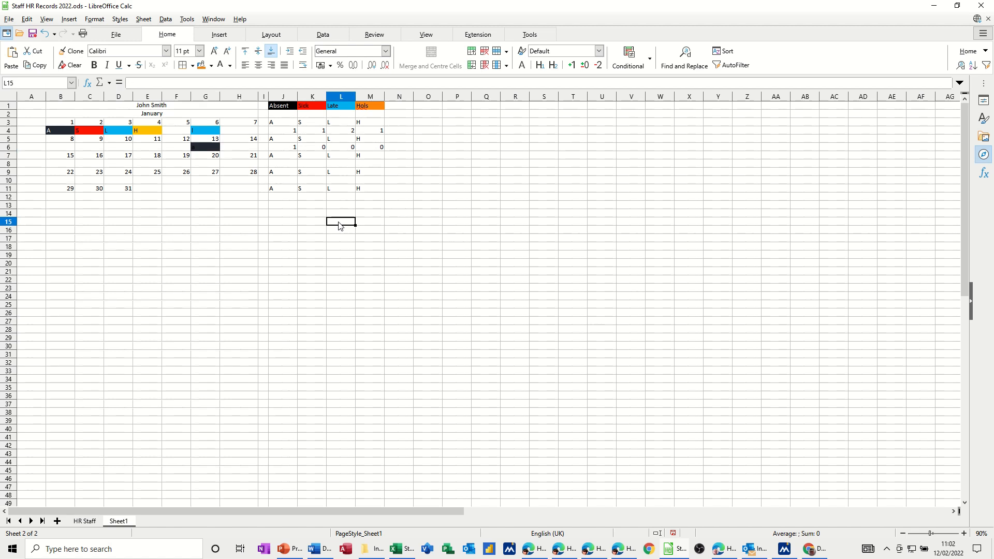
- Enter =COUNTIF($B$8:$H$8,J7) in J8 to count the third week's absences, and fill the formula across to M8
click(280, 165)
text(=)
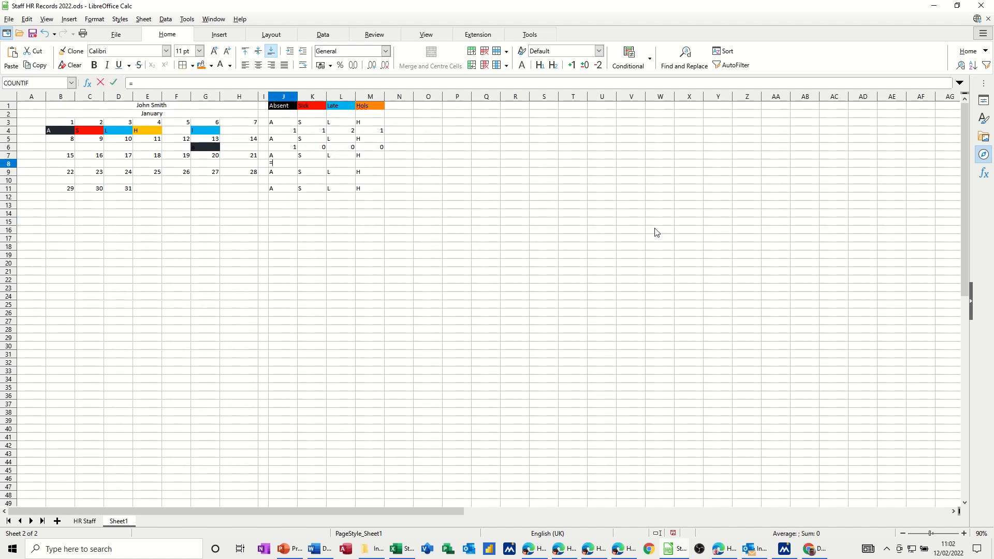
text(countif)
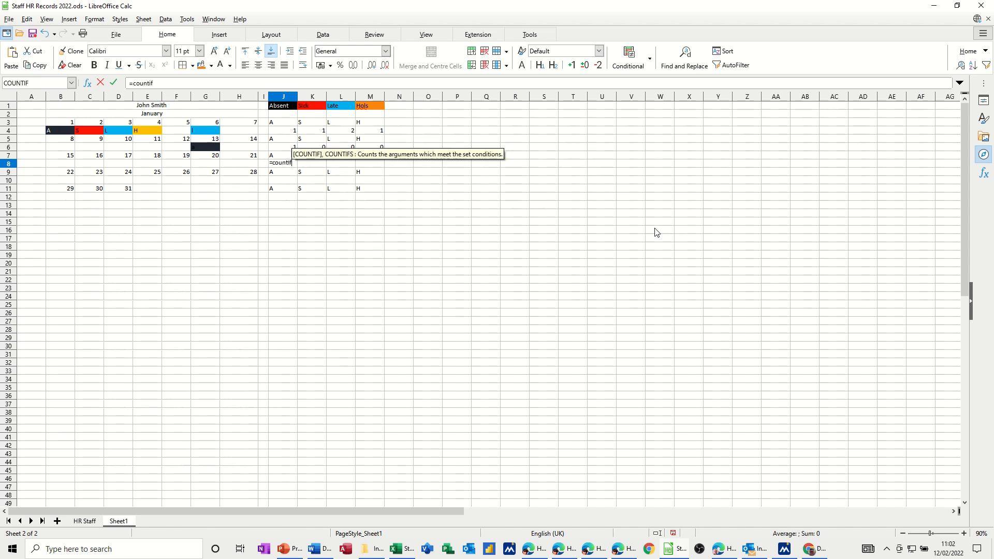
text(()
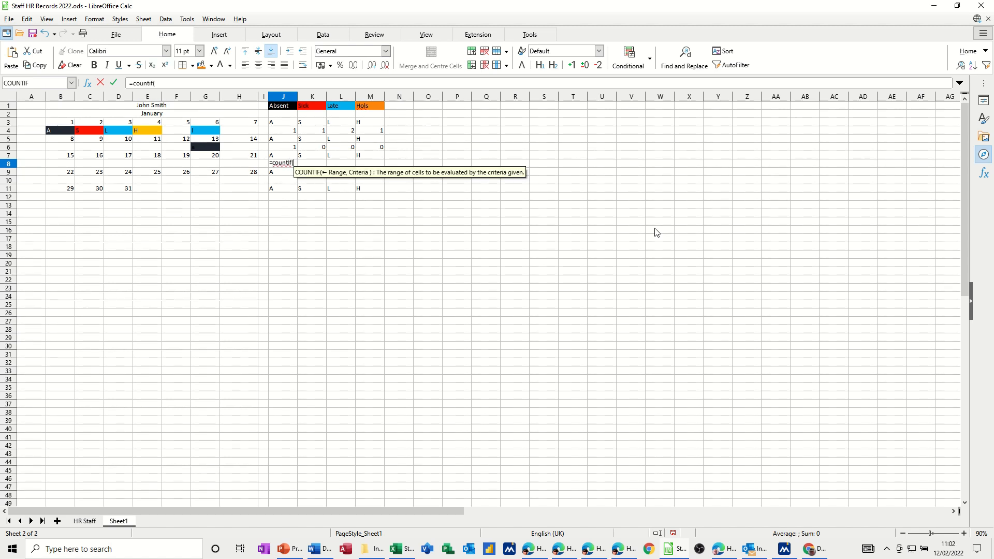
drag(62, 167, 236, 168)
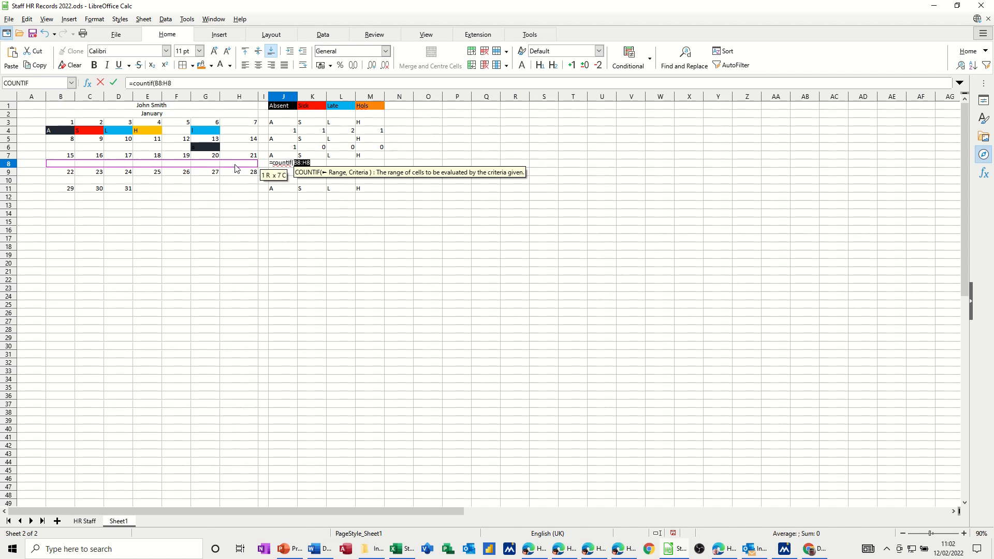
key(F4)
text(,)
click(272, 157)
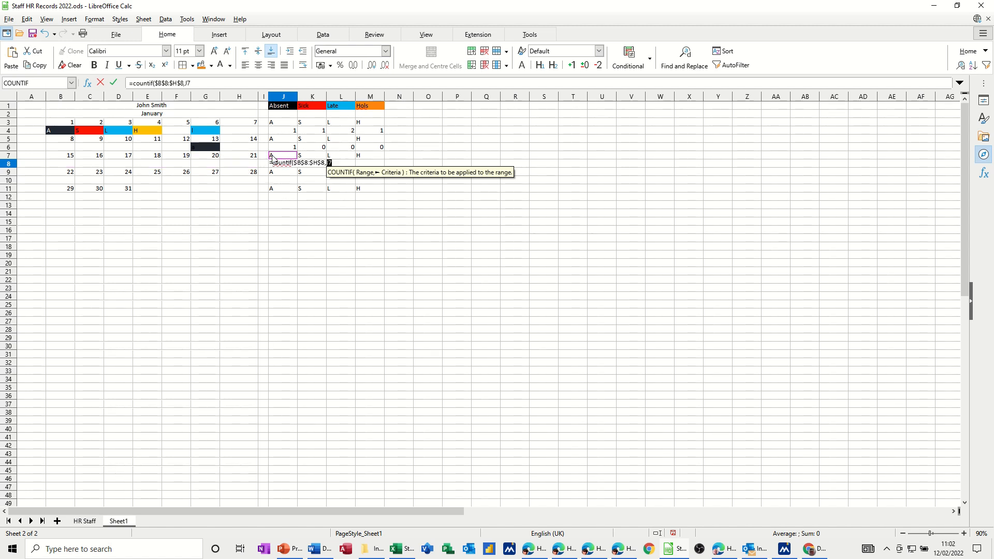
click(114, 82)
drag(298, 165, 382, 165)
- Enter the holiday code h in E8 beneath day 18 to test the third week's Hols count
click(152, 165)
text(h)
key(Return)
click(222, 202)
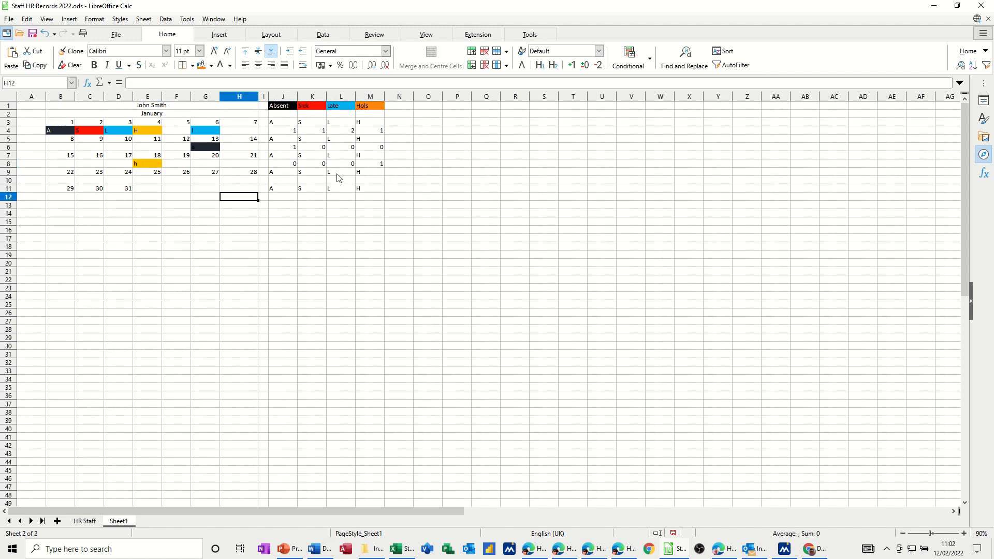
- Enter =COUNTIF(B10:H10,J9) in J10 for the fourth week, with a relative range, and fill the formula across to M10
click(282, 181)
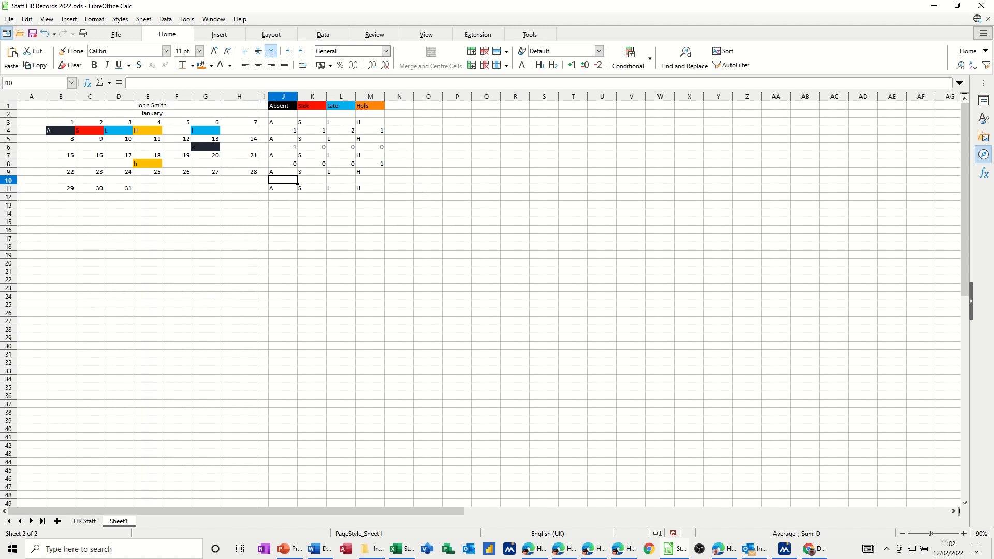
text(=cou)
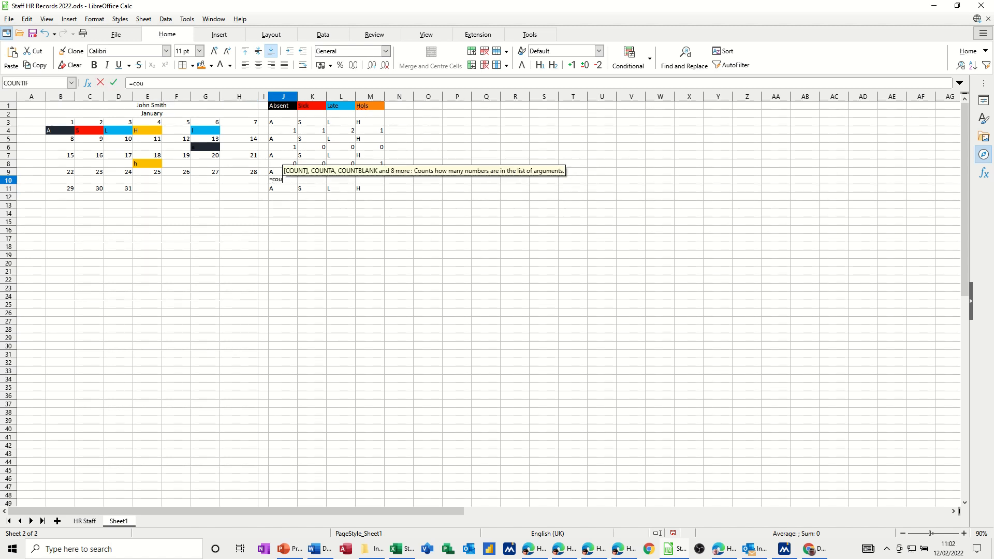
text(ntif()
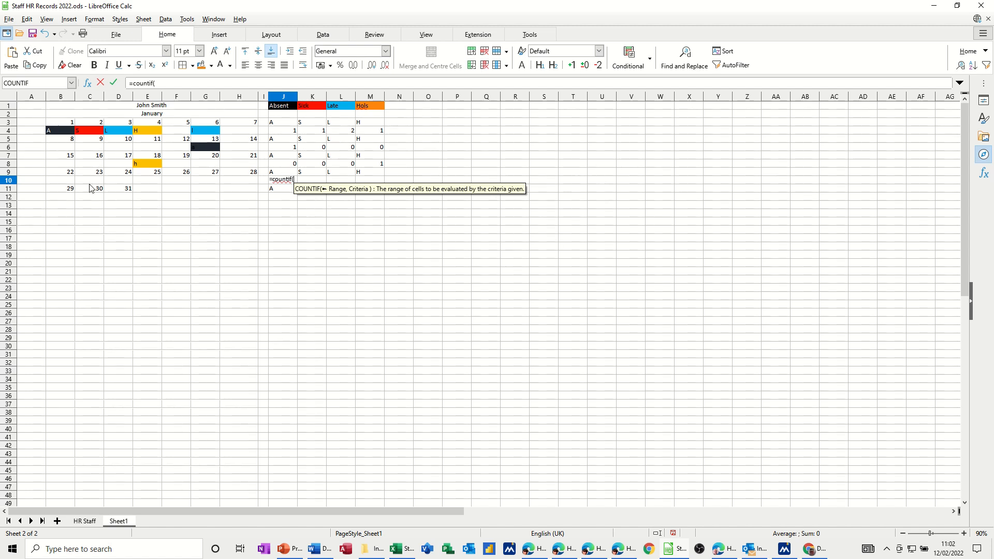
drag(73, 181, 234, 182)
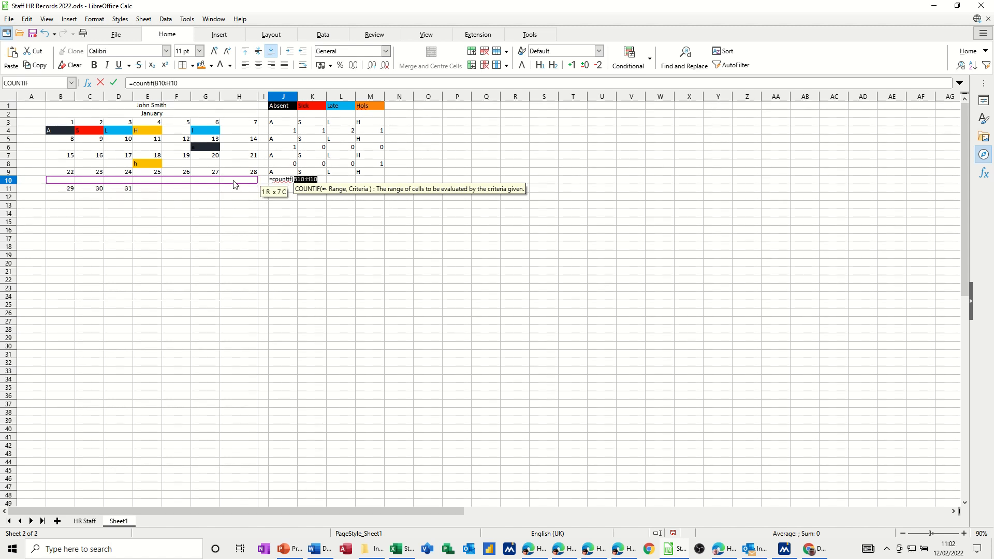
text(,)
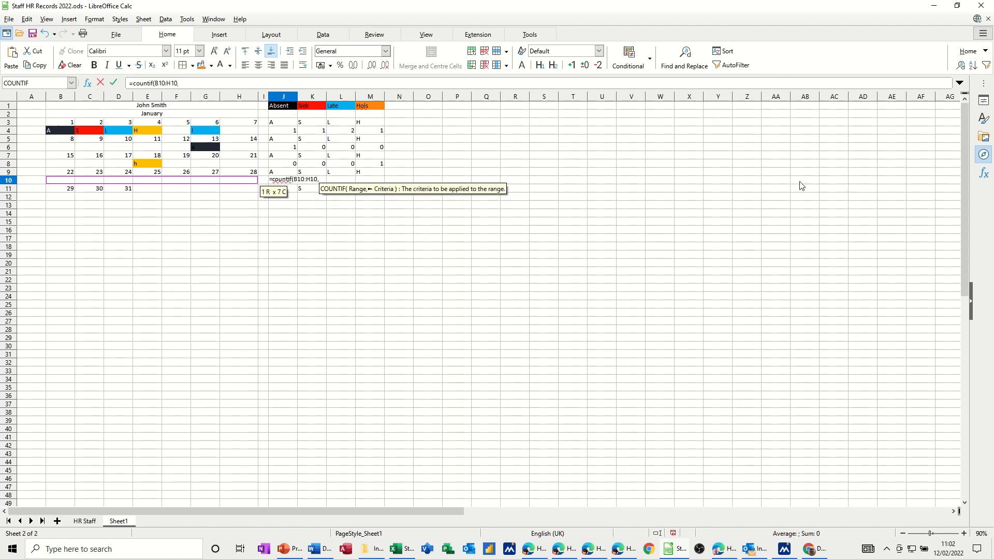
click(287, 172)
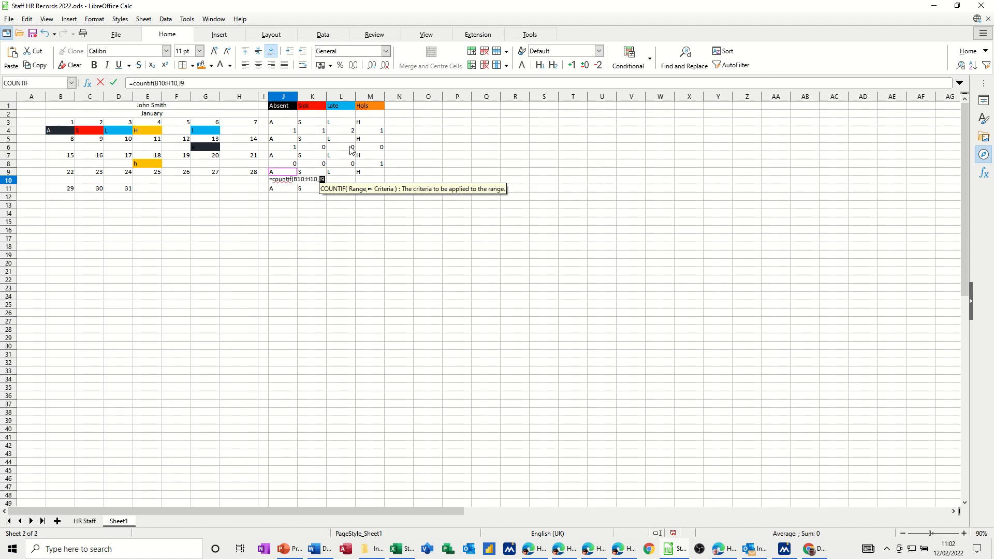
click(113, 82)
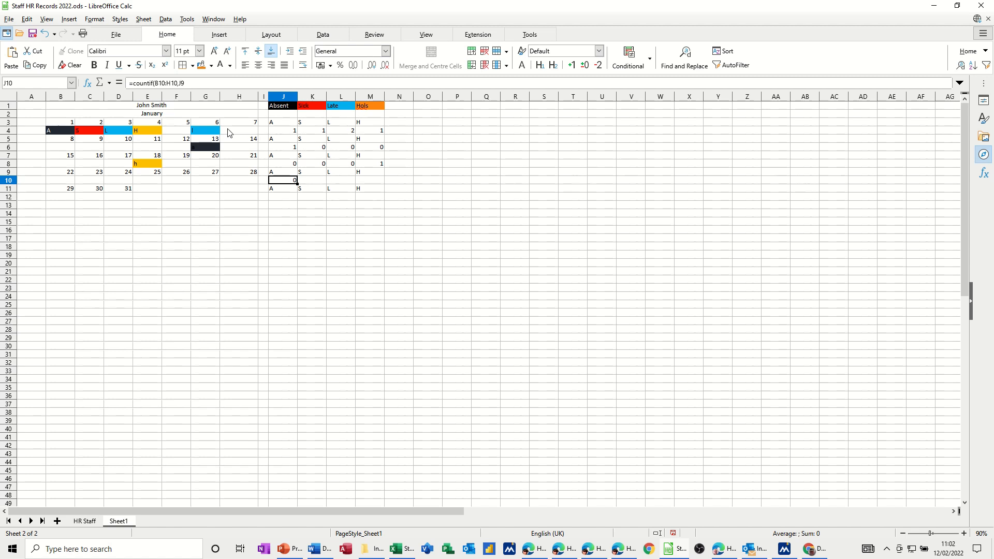
drag(297, 184, 383, 184)
- Enter =COUNTIF($B$12:$D$12,J11) in J12 to count absences on days 29 to 31, and fill the formula across to M12
click(282, 198)
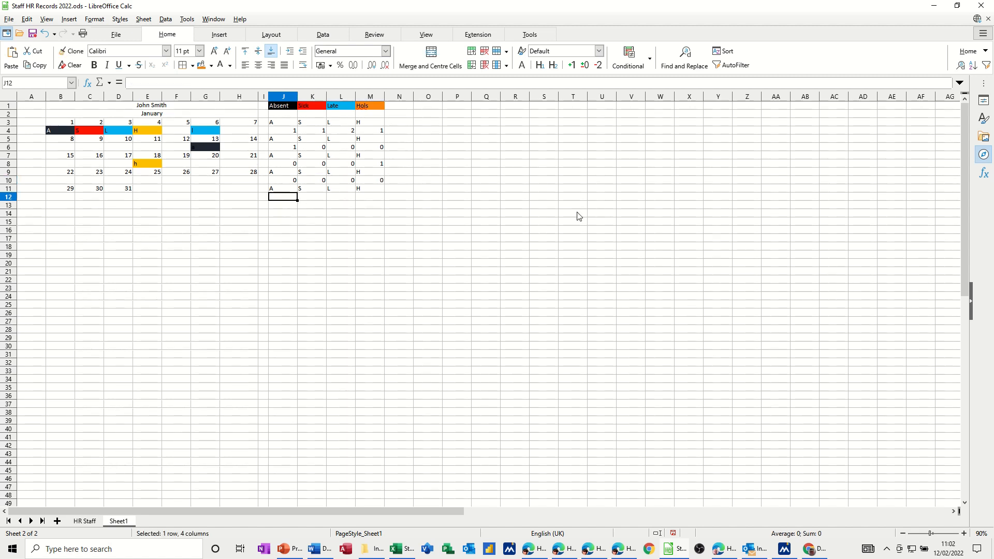
text(=co)
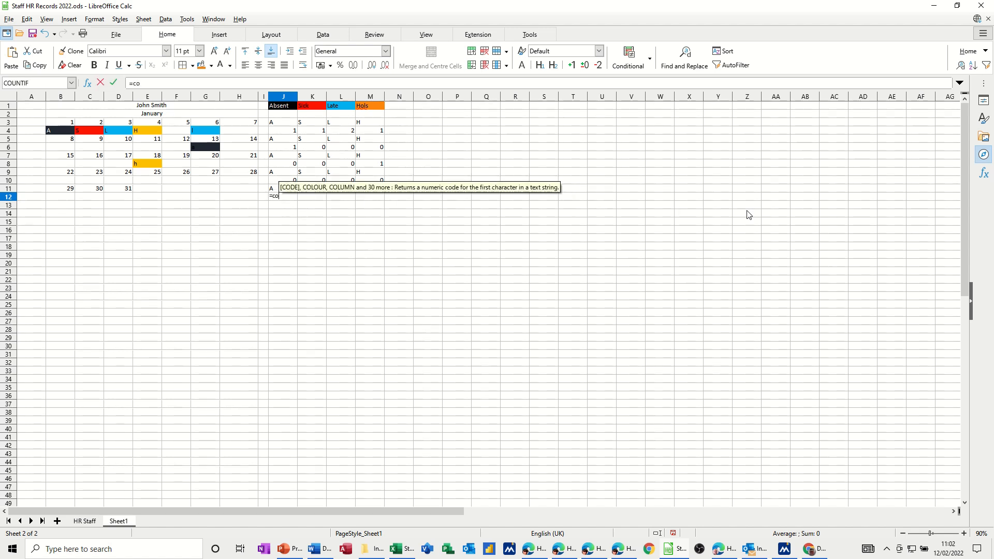
text(untif()
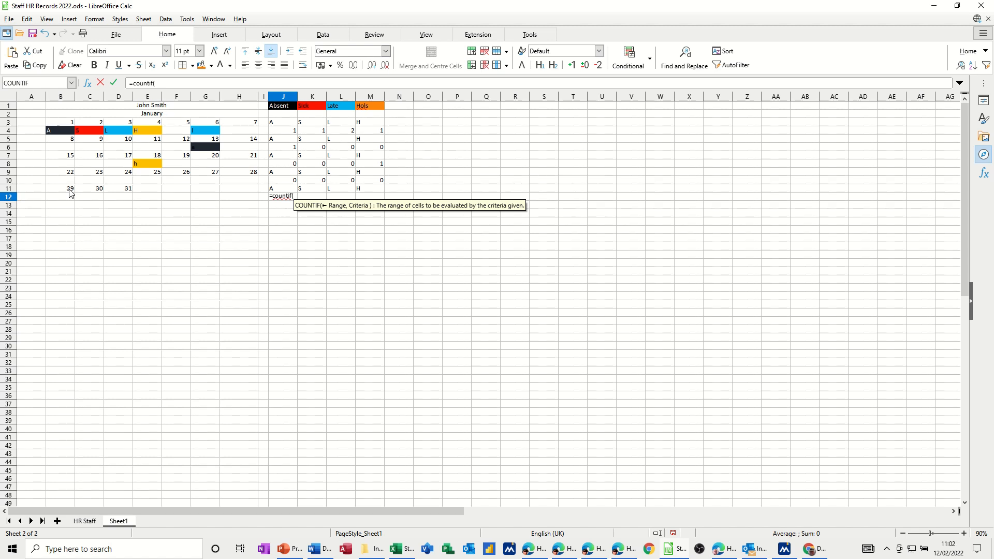
drag(62, 200, 115, 201)
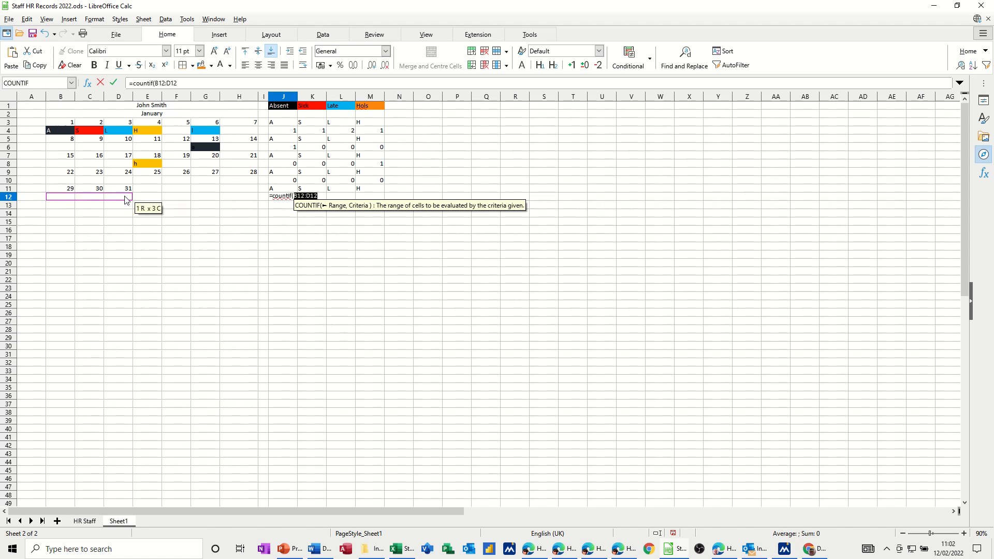
key(F4)
text(,)
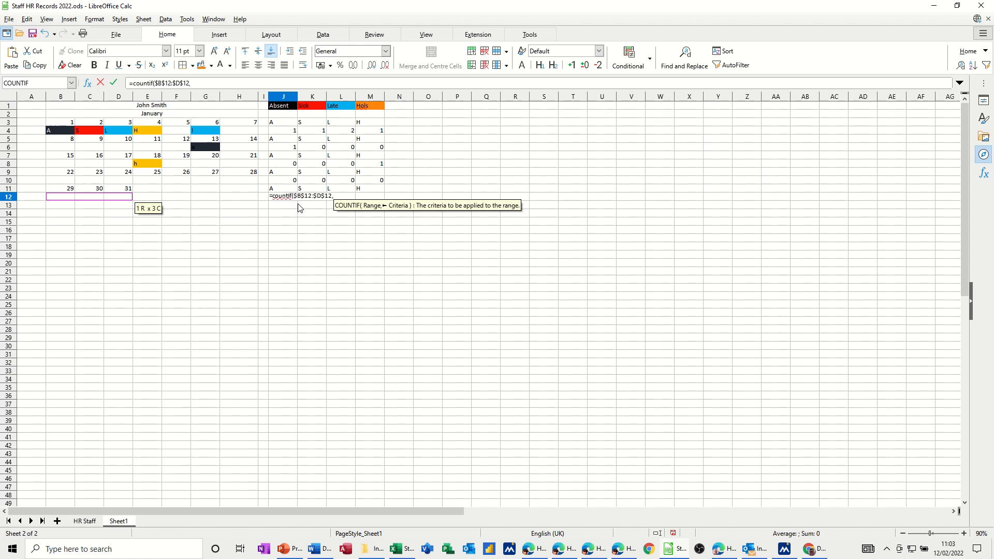
click(273, 189)
click(114, 83)
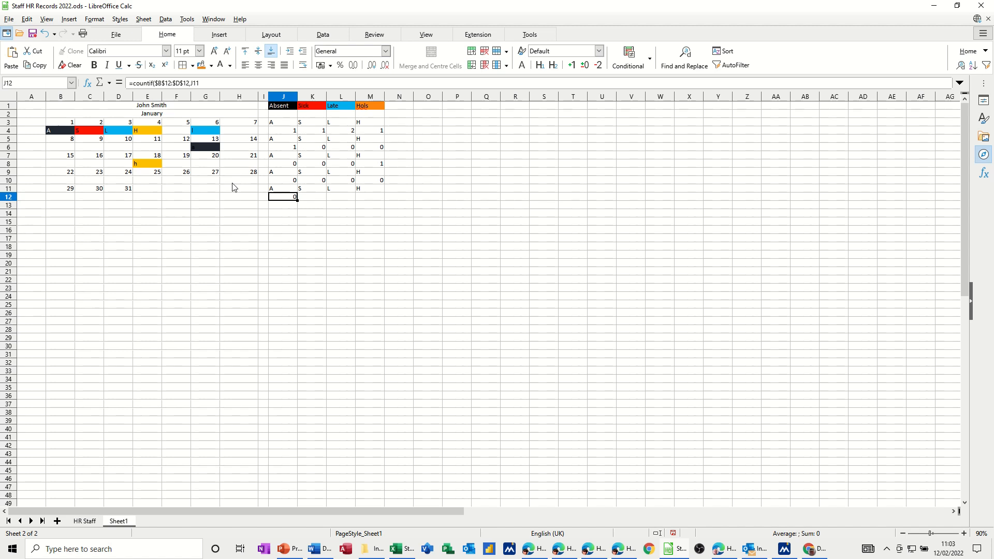
drag(297, 200, 362, 207)
- Enter the late code l in C10 and C12, beneath days 23 and 30, to test the last two weeks' Late counts
click(98, 181)
text(l)
click(96, 200)
text(l)
click(98, 213)
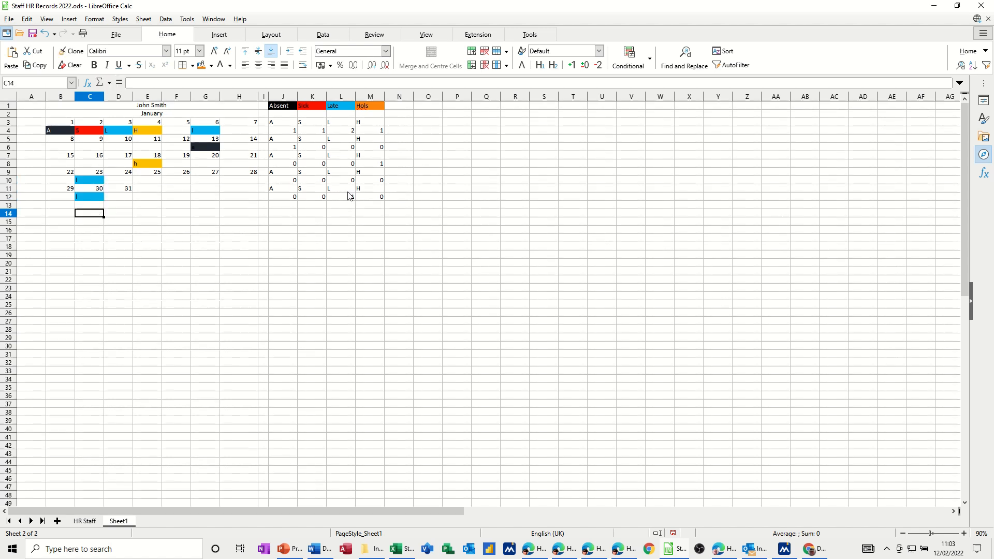
click(94, 181)
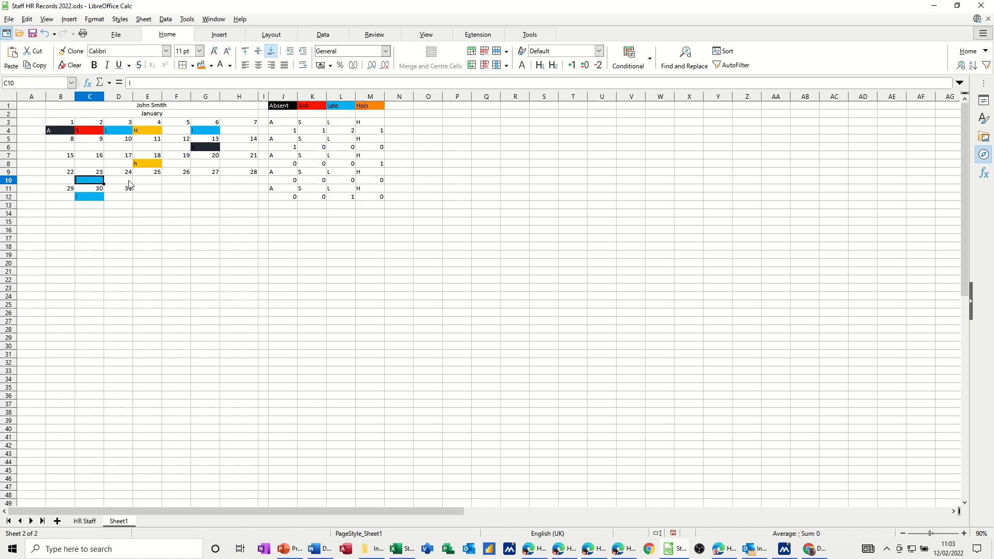
- Make the COUNTIF range in J10 absolute as $B$10:$H$10 and refill the formula across to M10
click(340, 180)
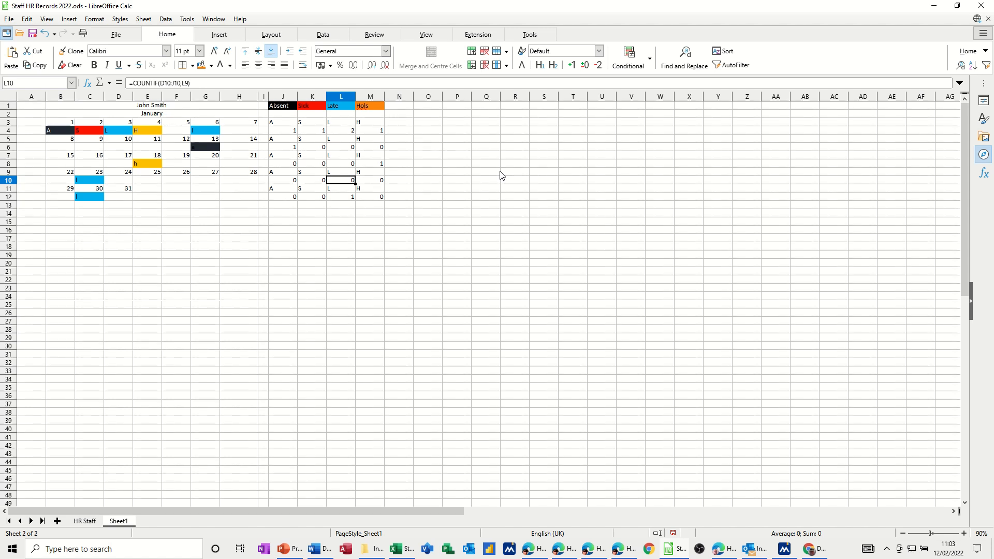
key(Left)
key(Left)
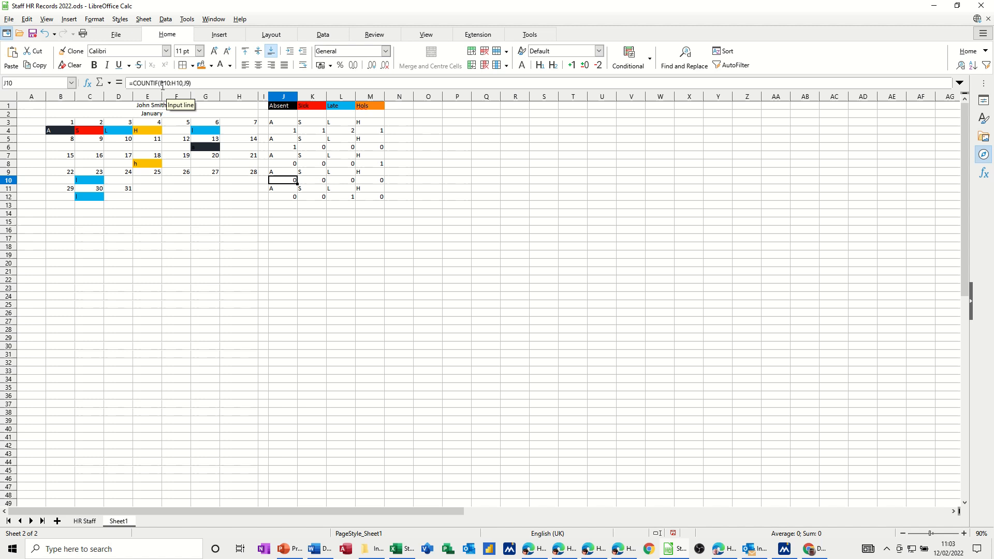
drag(161, 83, 181, 84)
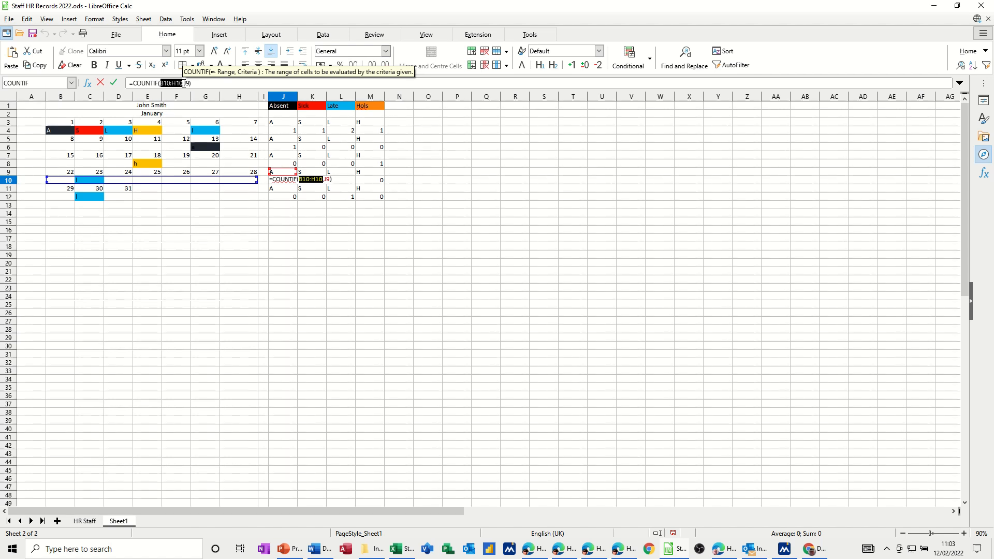
key(shift+F4)
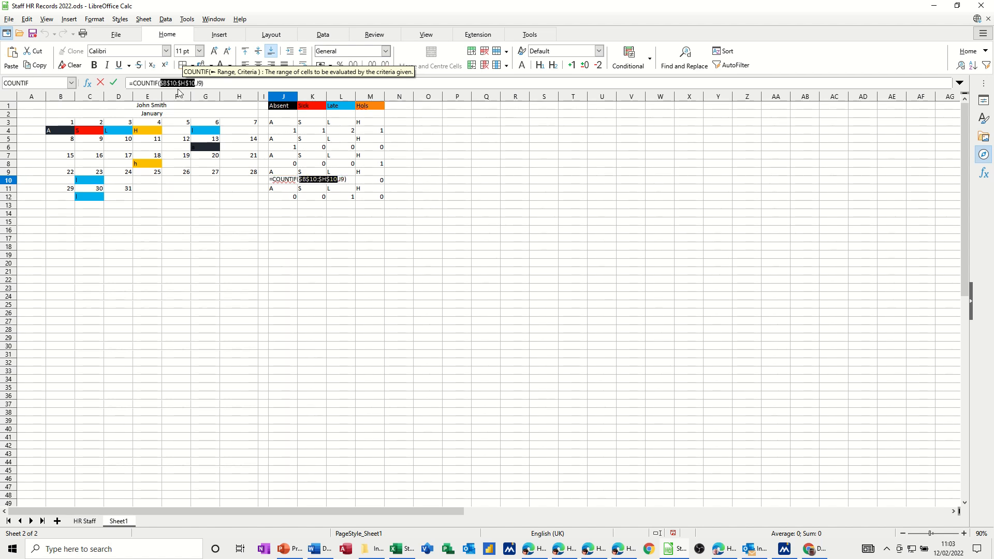
click(113, 83)
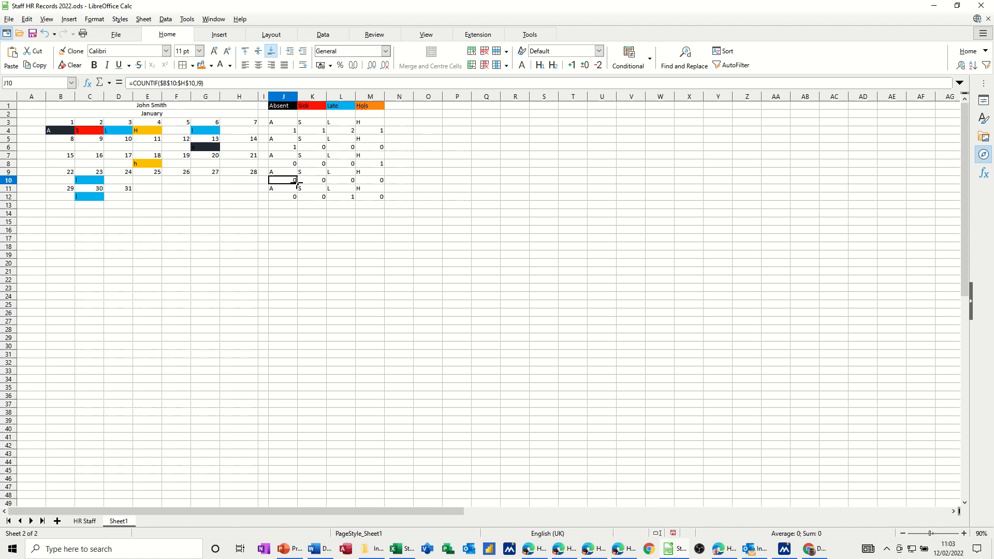
drag(298, 184, 386, 186)
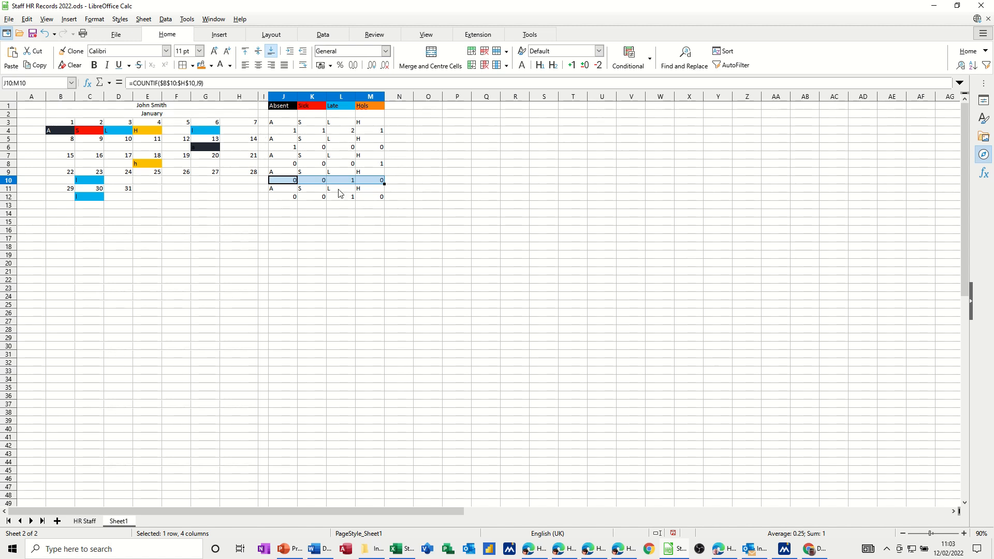
- Copy the A, S, L and H labels from J11:M11 into J13:M13 to head a monthly totals row
click(277, 207)
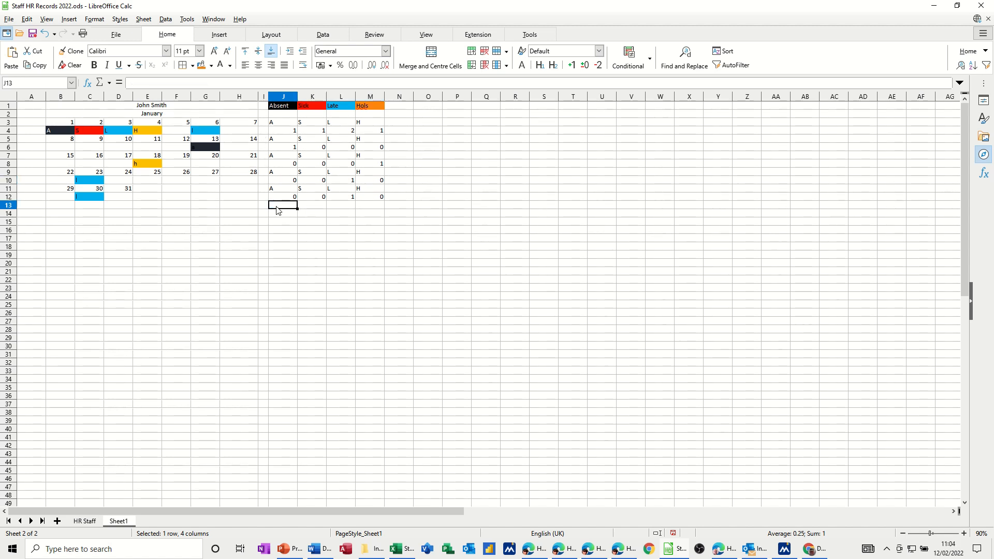
drag(274, 190, 370, 189)
key(ctrl+c)
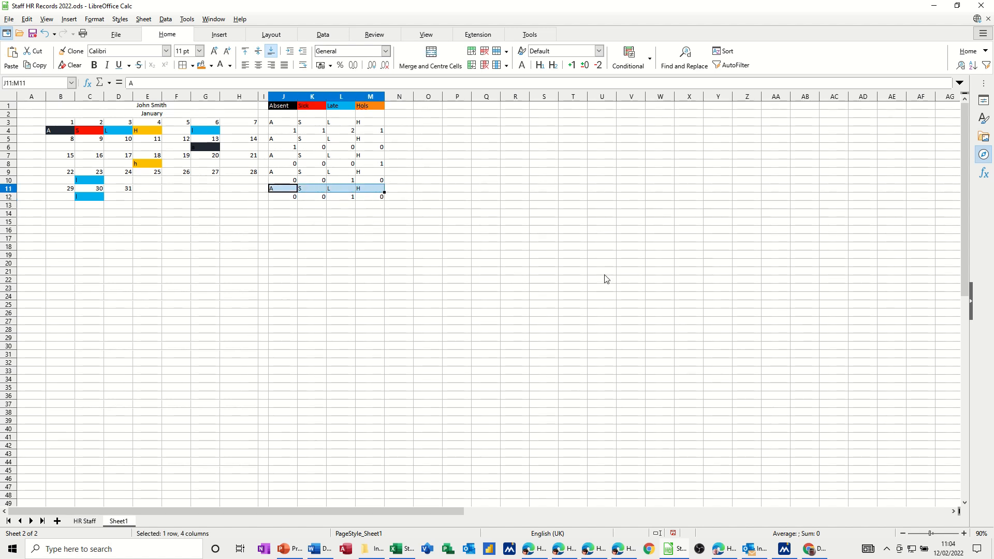
click(283, 207)
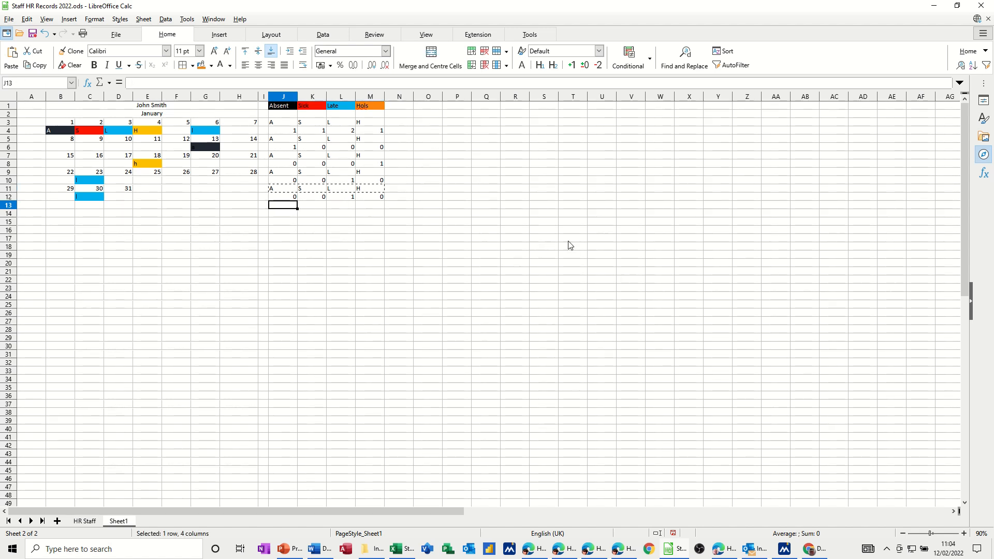
key(ctrl+v)
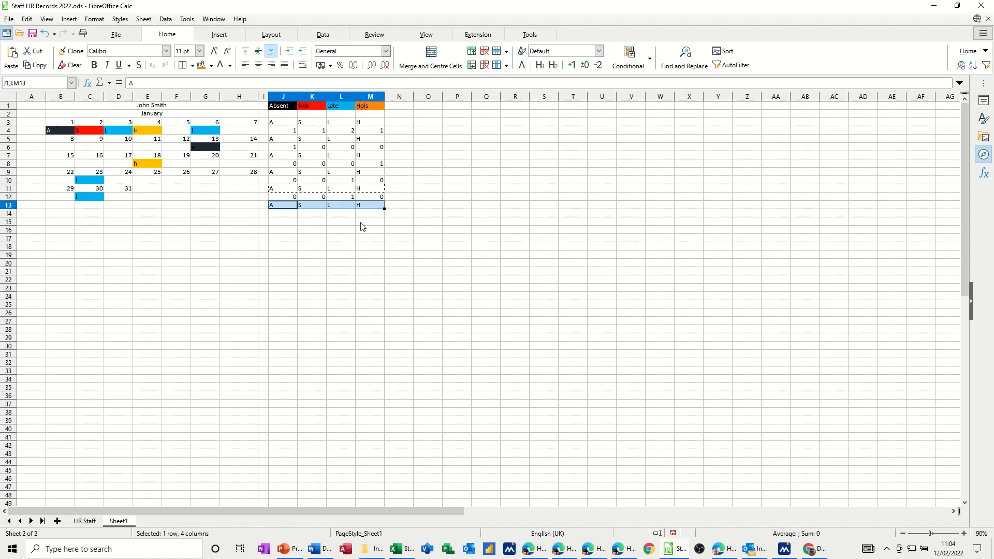
- Enter =SUM(J4:J12) in J14 to total the month's absences and fill the formula across to M14
click(282, 214)
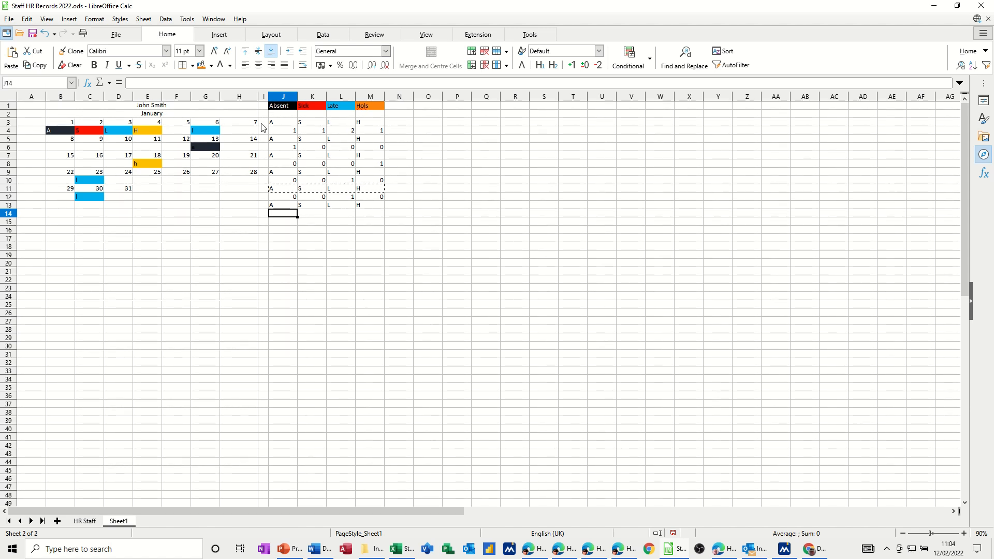
click(101, 84)
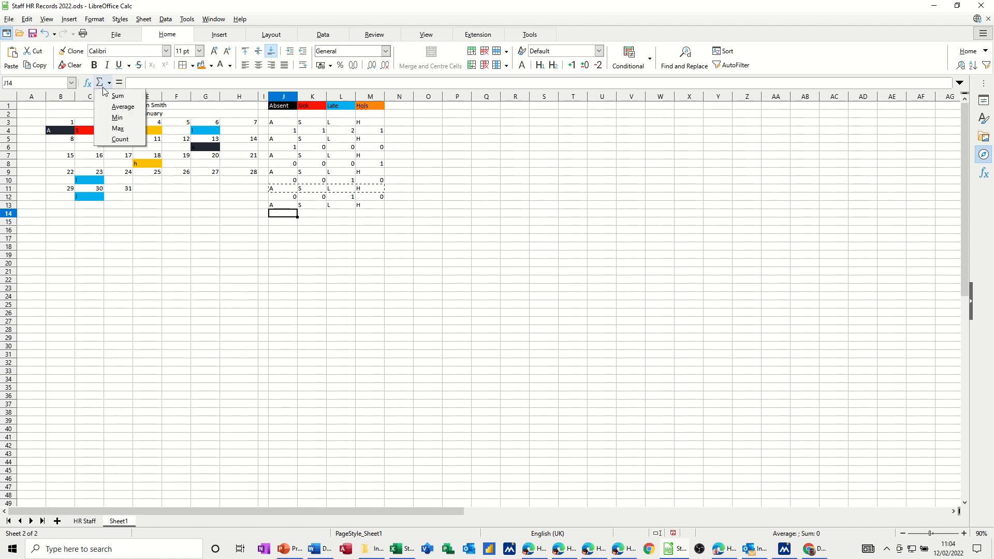
click(118, 96)
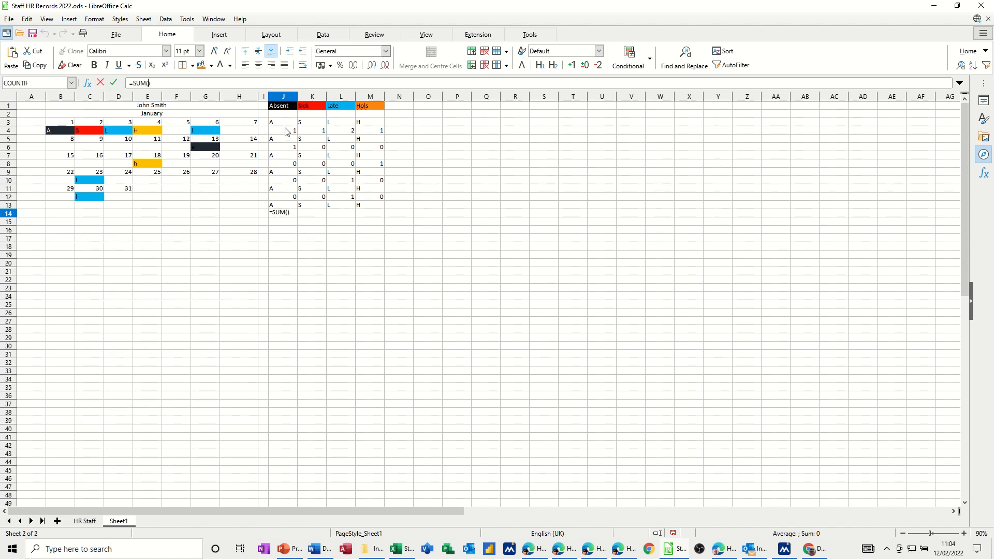
drag(285, 131, 283, 197)
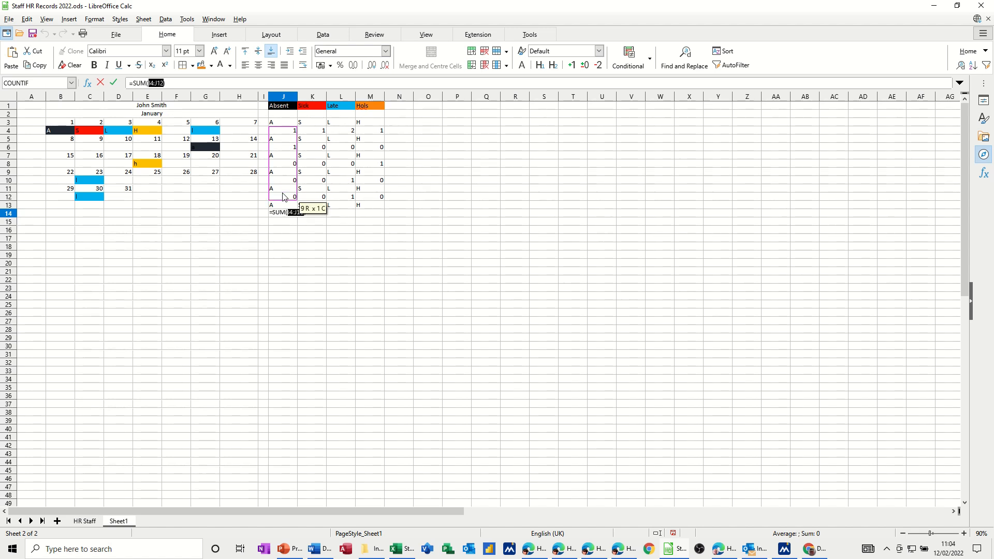
click(114, 83)
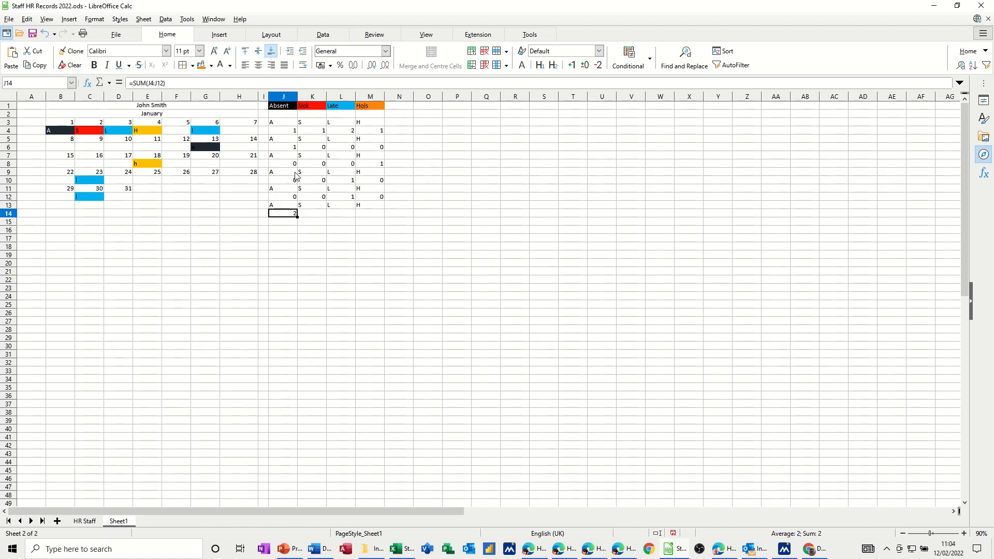
drag(297, 215, 376, 220)
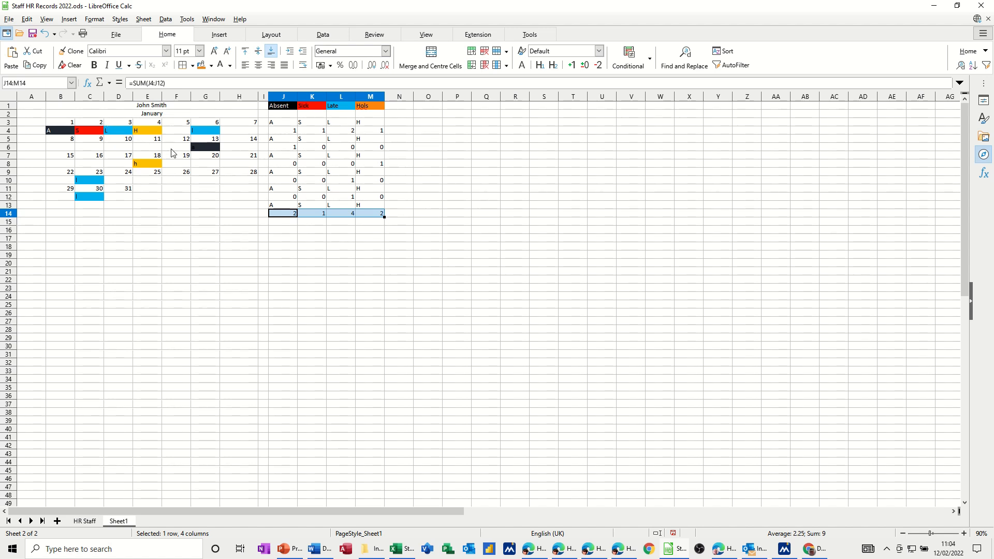
- Apply borders around and between all cells of the attendance table B1:M14
drag(89, 107, 377, 215)
click(191, 65)
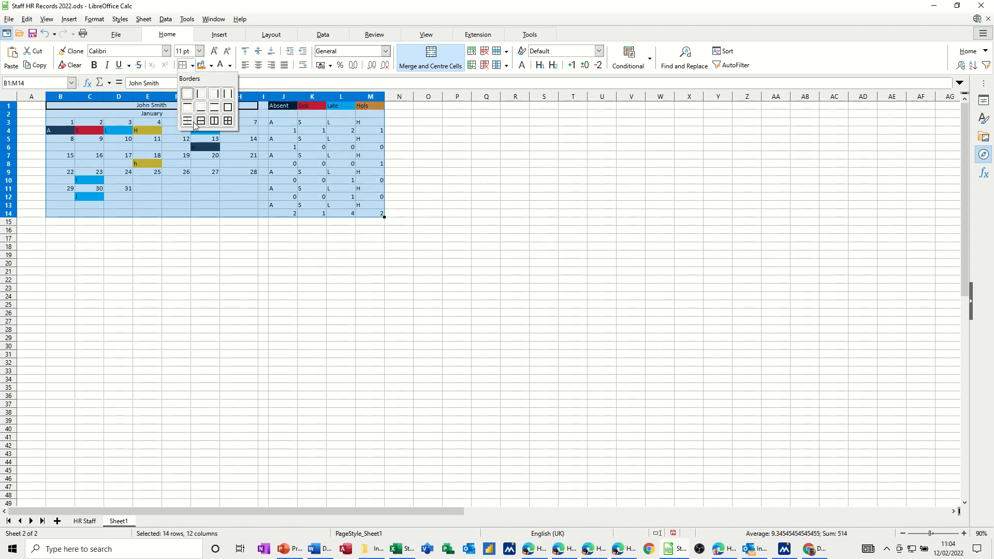
click(228, 121)
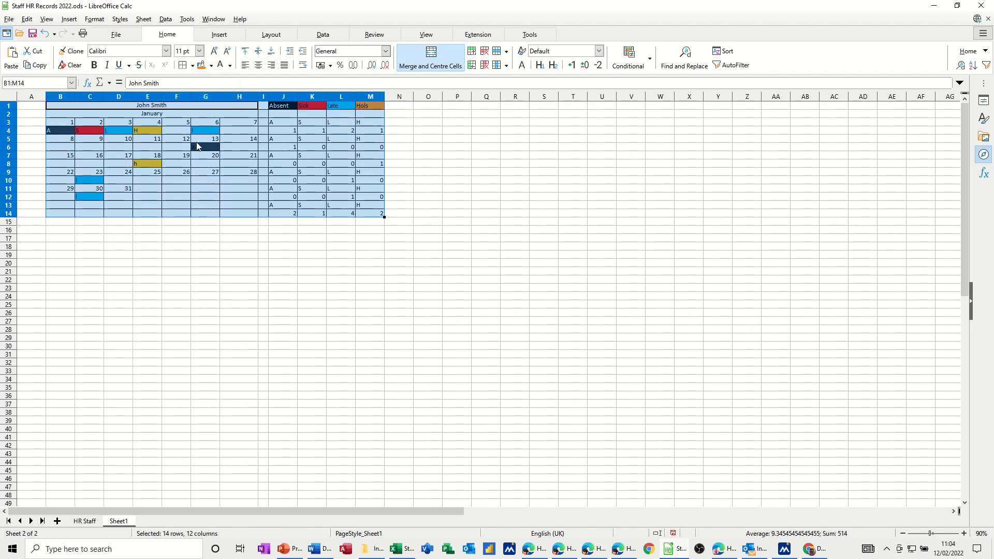
- Fill the merged employee name heading in B1:H1 with a light yellow-green background
click(179, 105)
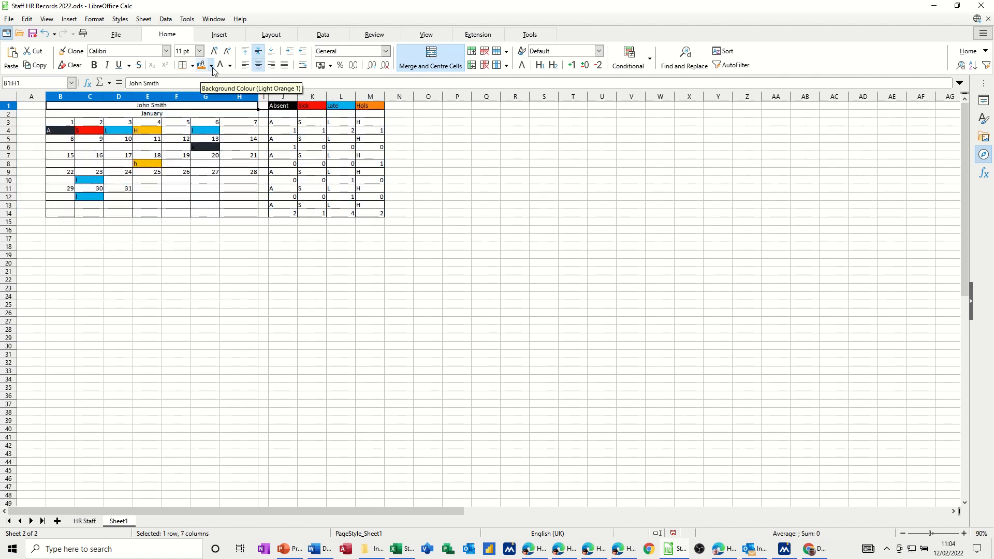
click(211, 66)
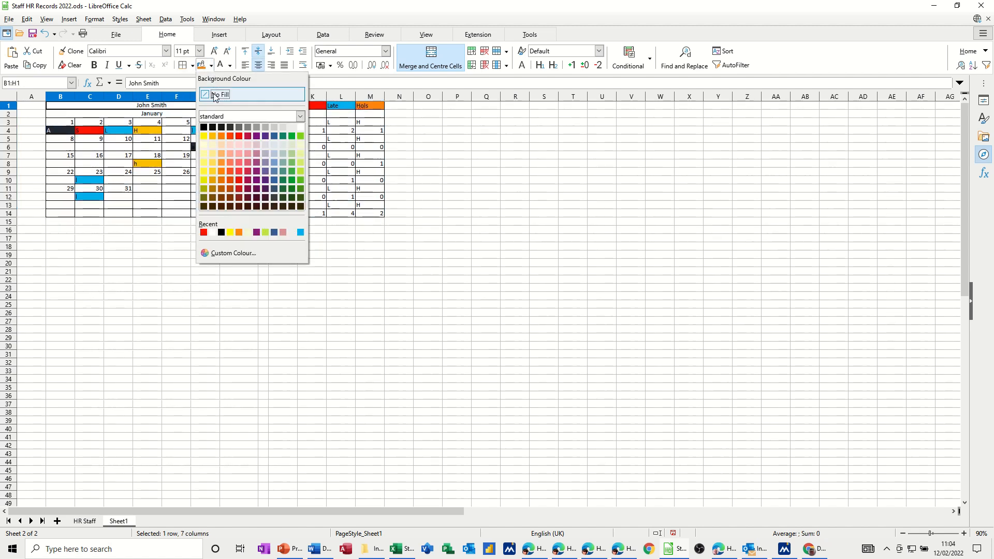
click(300, 162)
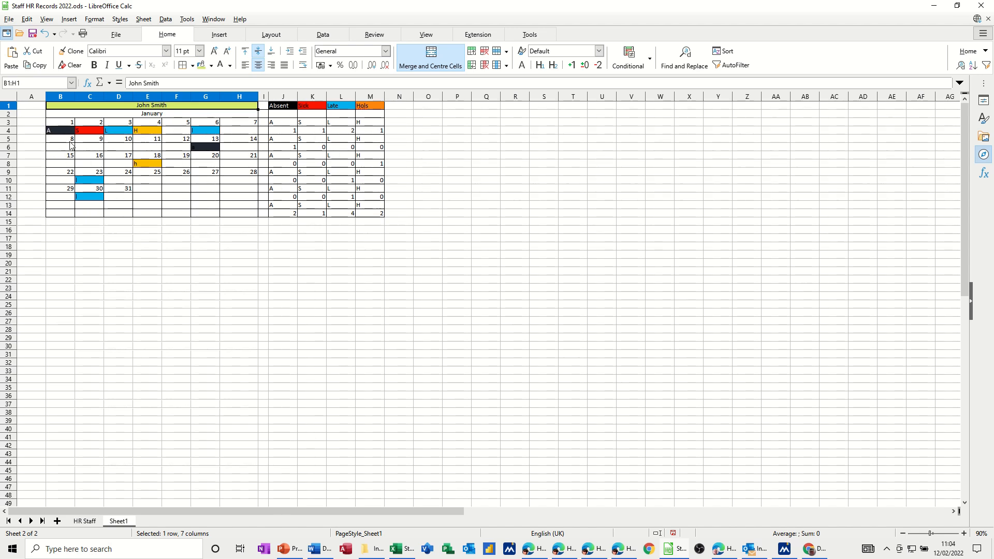
- Shade the first week's dates in B3:H3 and the code labels in J3:M3 with a grey background
drag(61, 122, 227, 122)
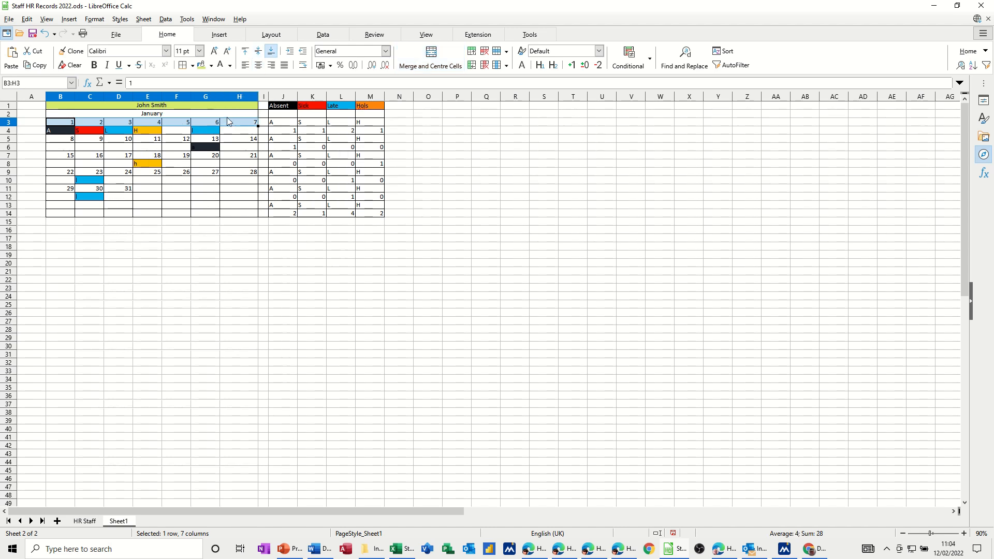
click(211, 66)
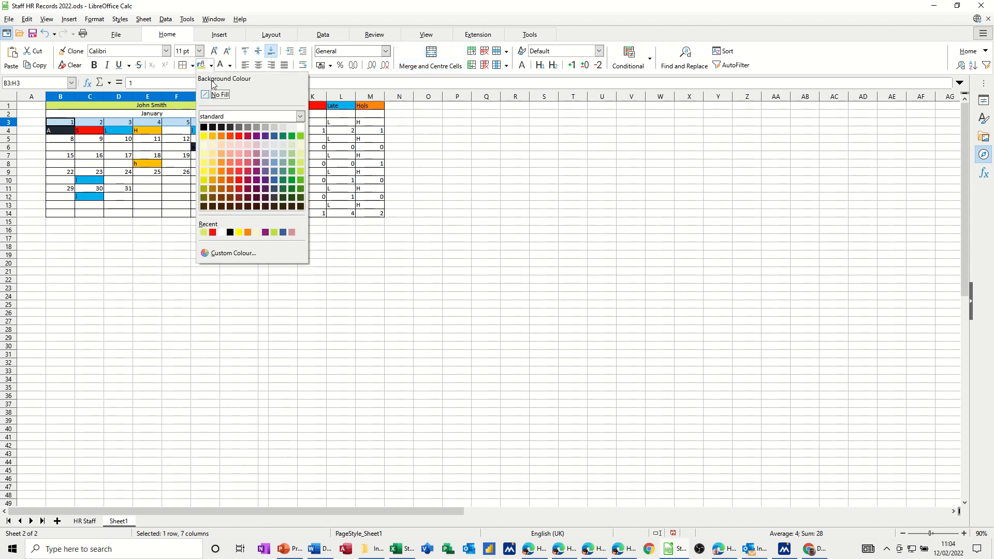
click(265, 128)
drag(274, 123, 365, 123)
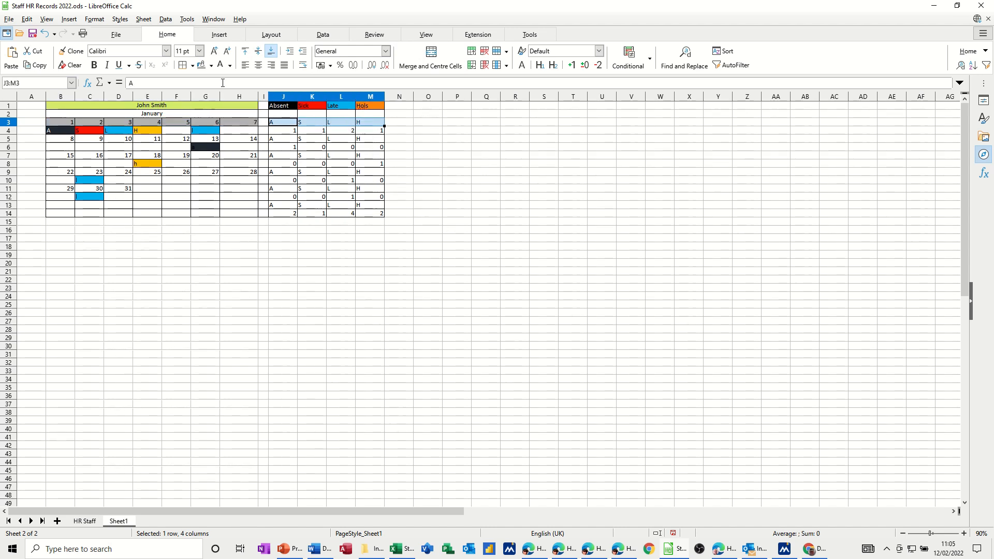
click(201, 66)
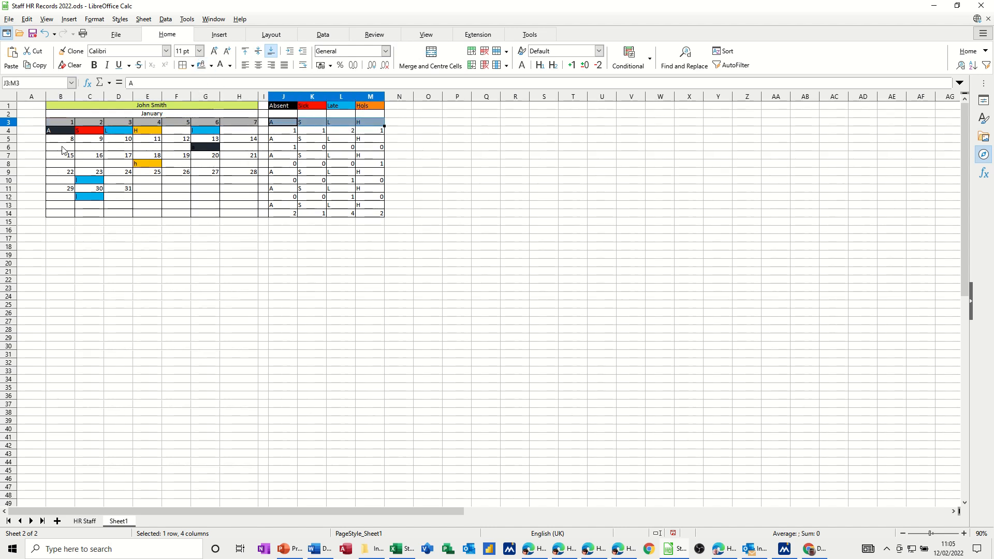
- Apply the same grey background to the date and label rows 5, 7, 9 and 11 across B:M, and to the totals labels J13:M13
drag(62, 139, 376, 145)
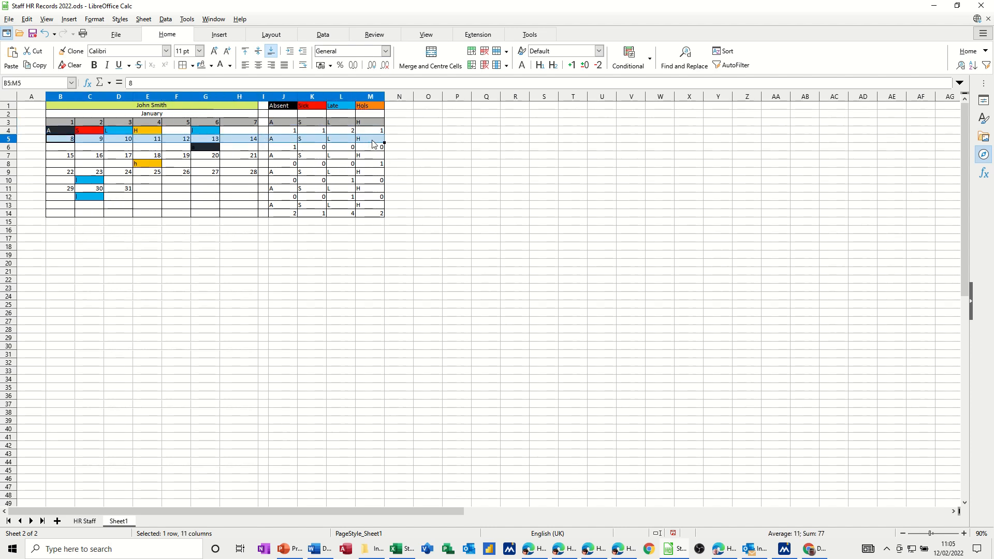
click(201, 64)
drag(63, 157, 357, 157)
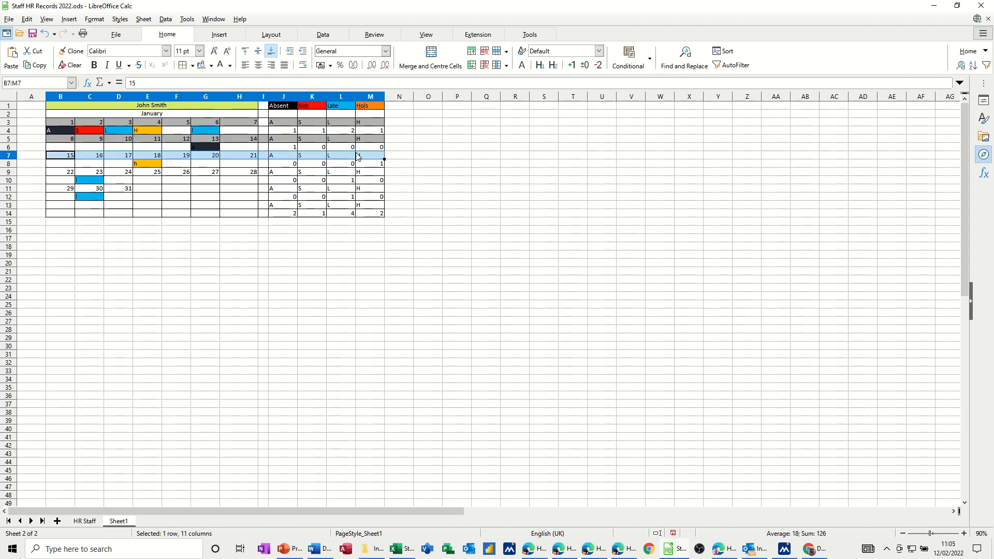
click(201, 65)
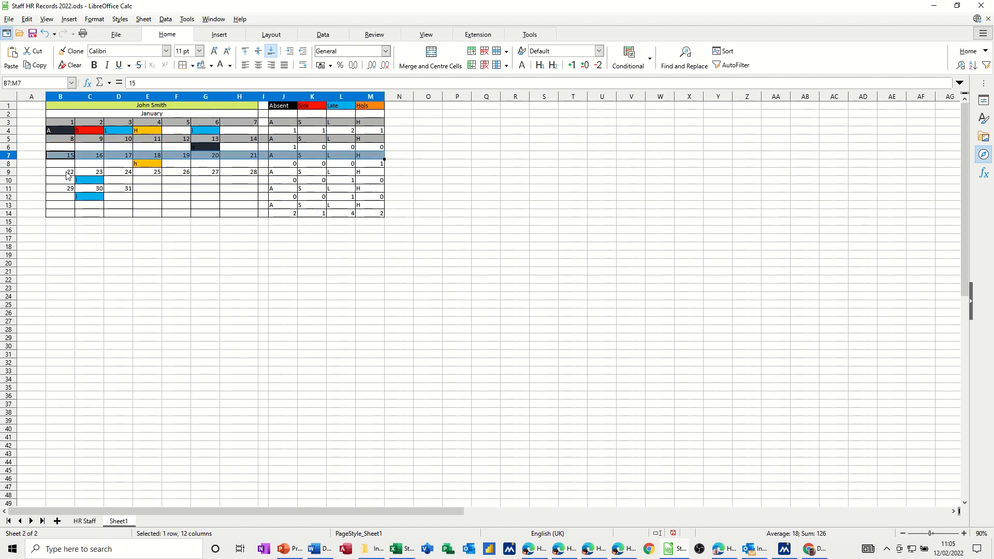
drag(67, 172, 361, 174)
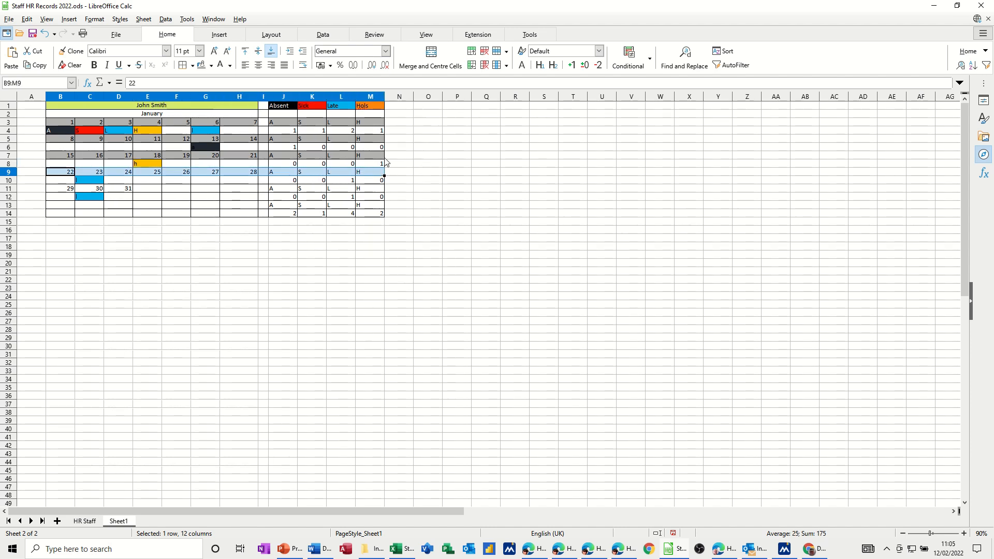
click(201, 66)
drag(64, 189, 382, 189)
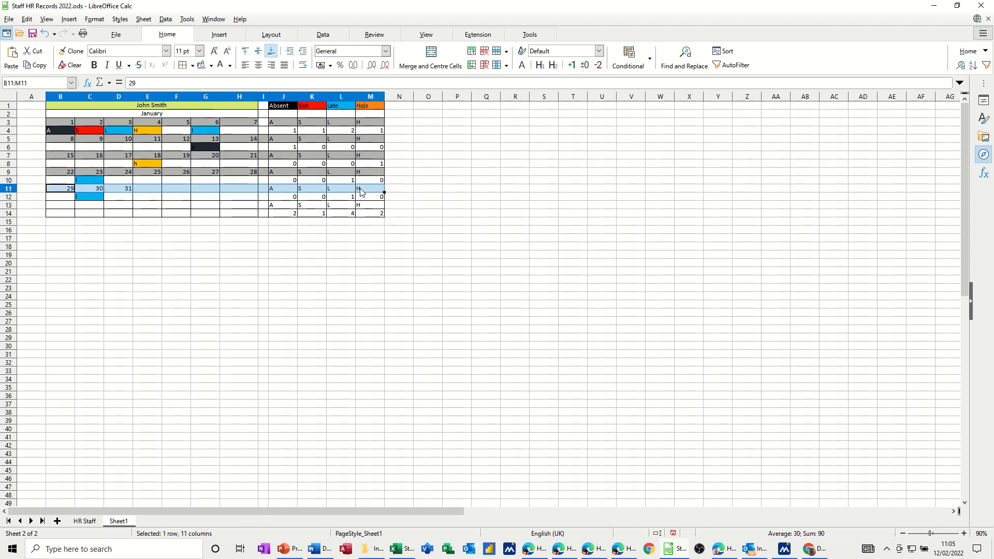
click(201, 66)
drag(275, 208, 370, 206)
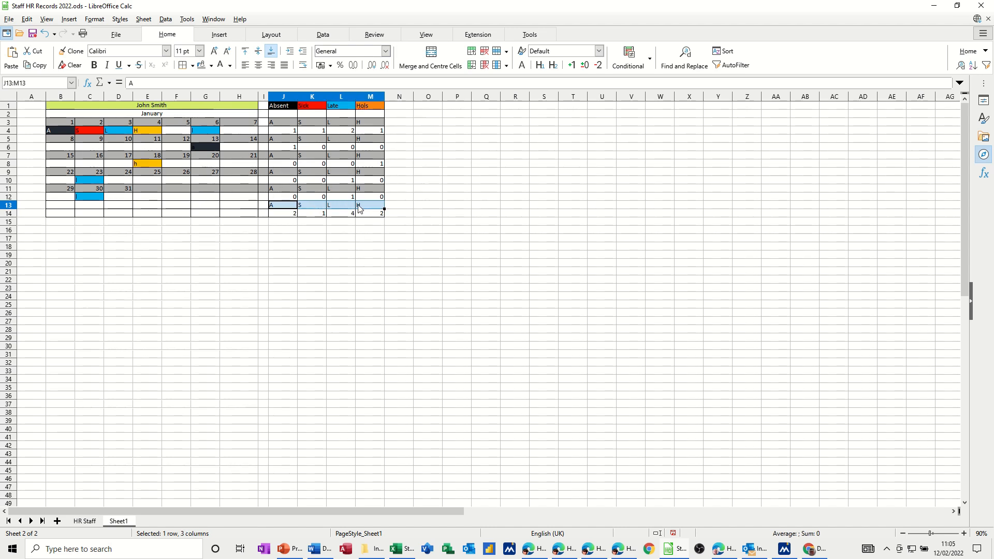
click(201, 66)
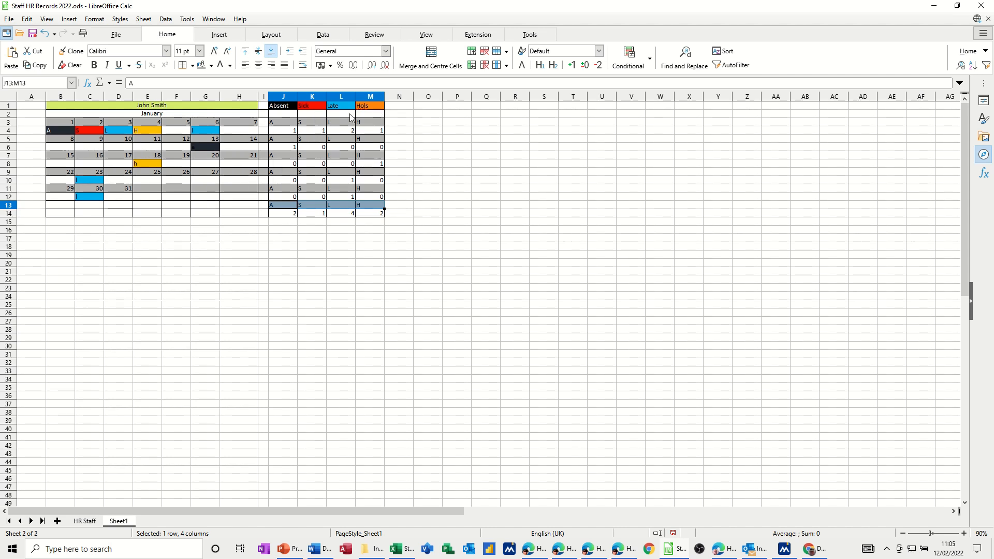
click(289, 229)
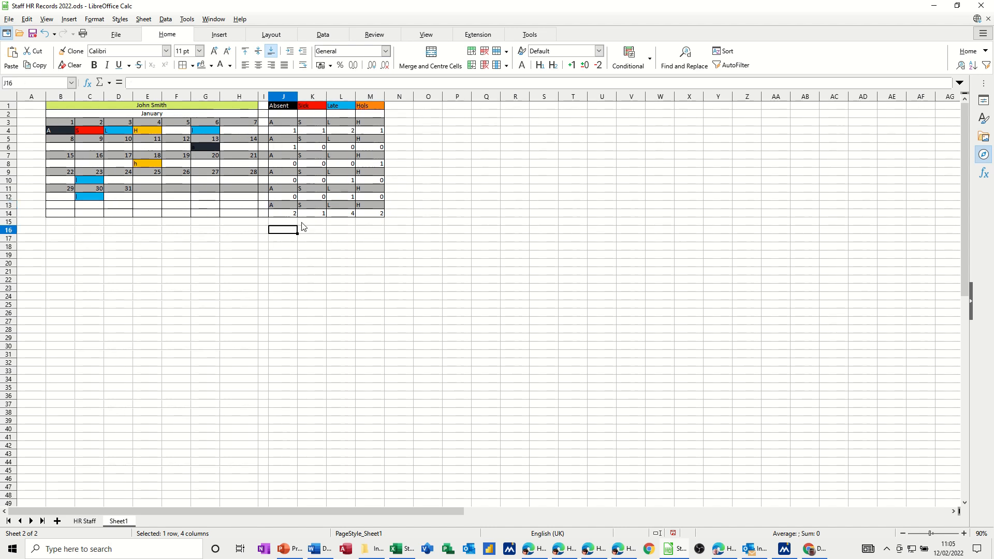
- Insert a column chart with the 3-D Look from the monthly totals in J13:M14
drag(279, 209, 357, 217)
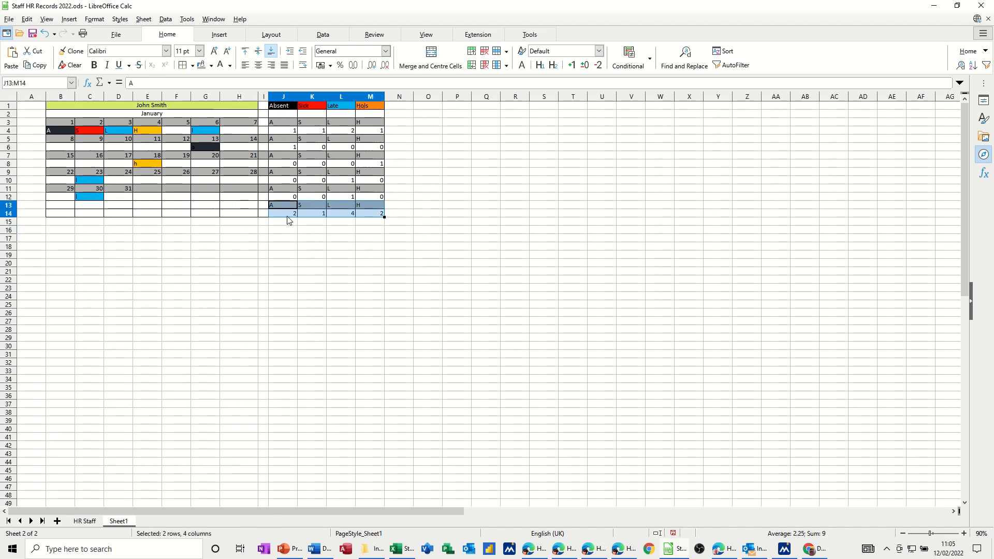
drag(284, 204, 380, 216)
click(291, 237)
click(220, 34)
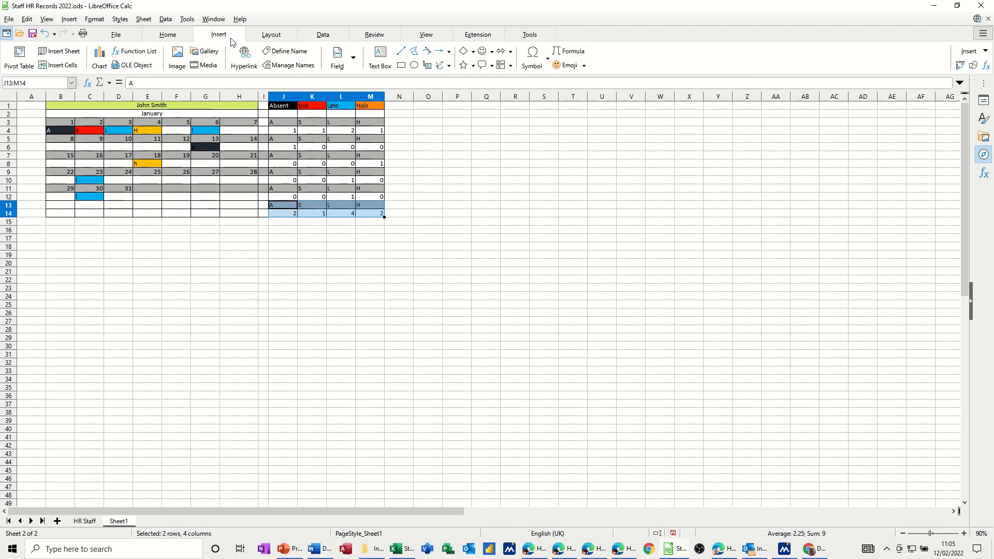
click(99, 58)
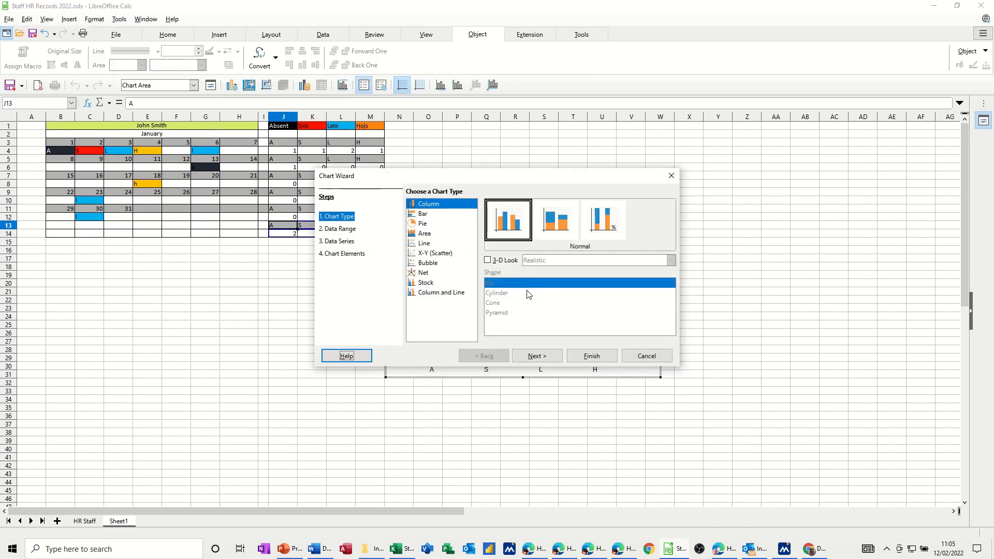
drag(540, 182, 822, 212)
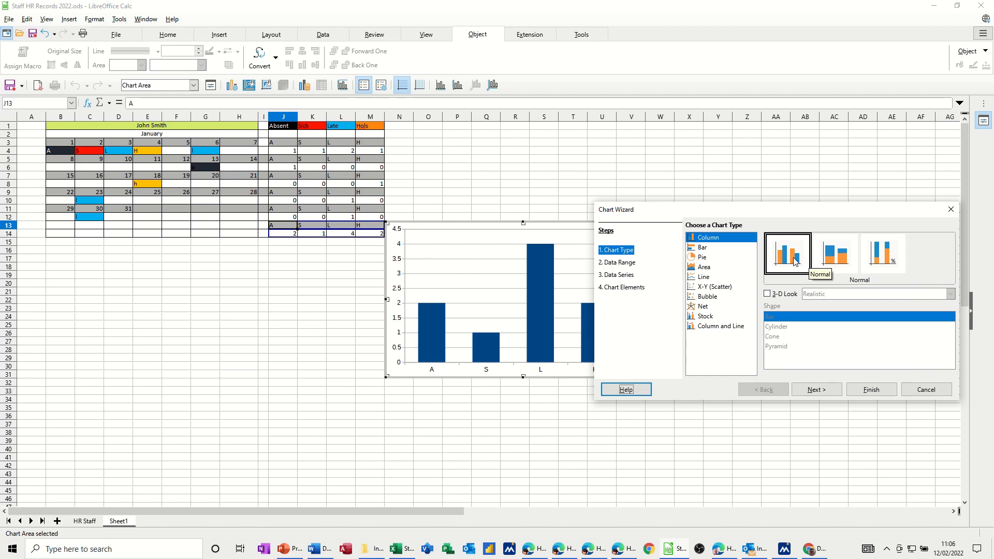
click(768, 294)
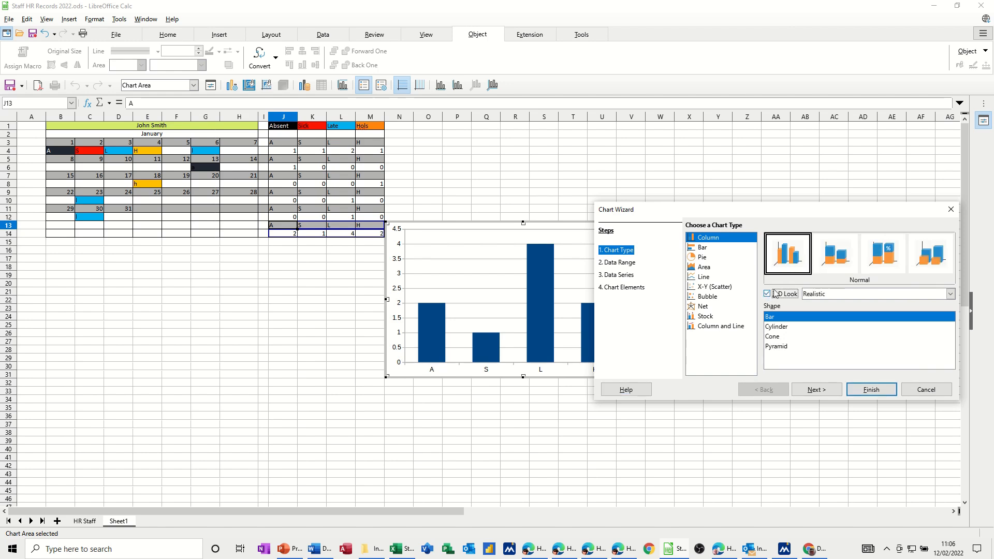
- Try the chart's data series in columns, and return the setting to data series in rows
click(626, 263)
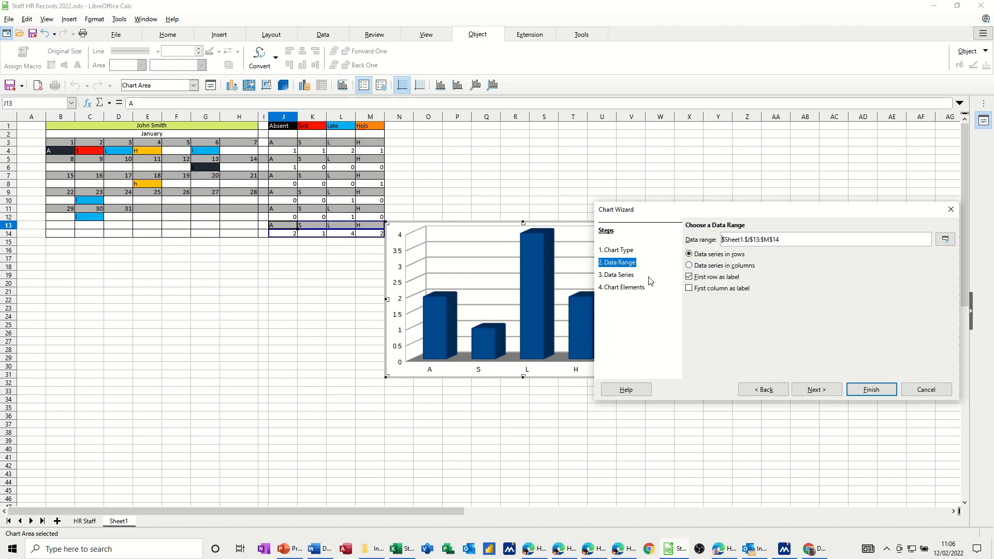
click(690, 266)
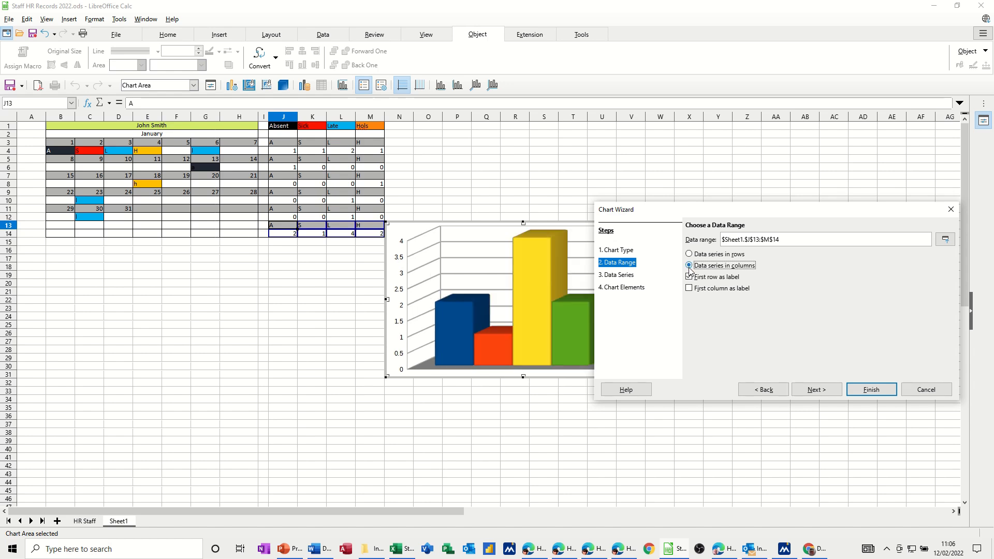
drag(717, 214, 778, 192)
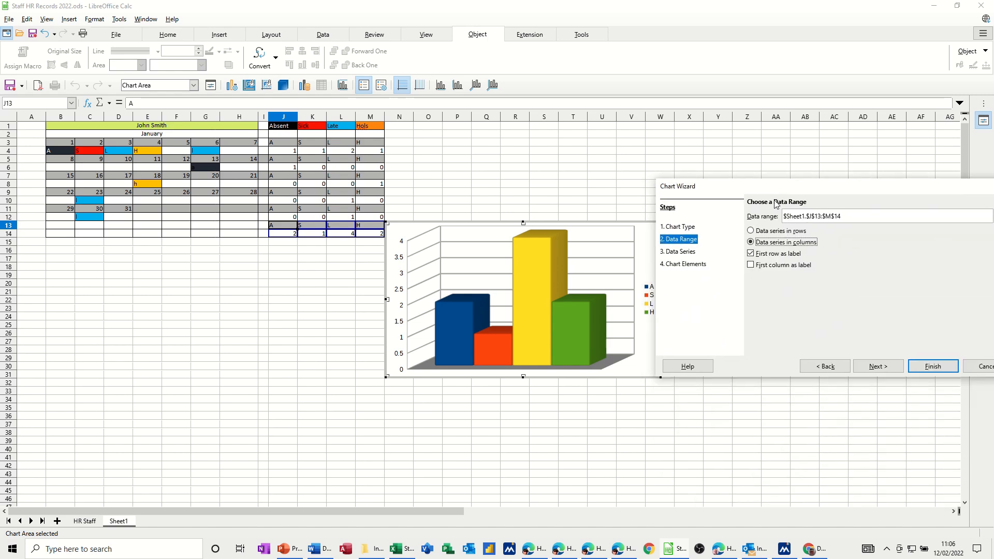
click(750, 232)
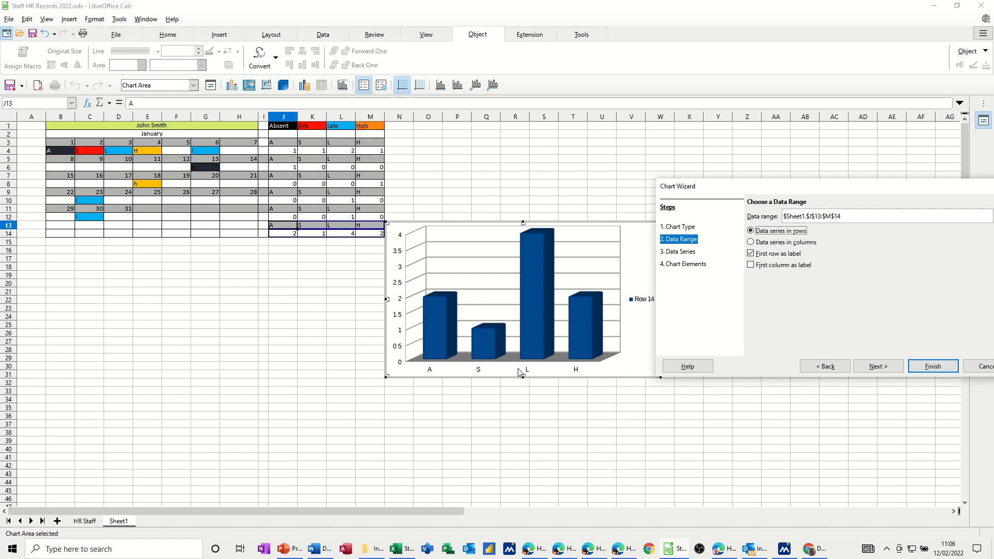
- Title the chart with the employee's full name, finish the wizard and delete the chart's legend
click(677, 253)
click(689, 267)
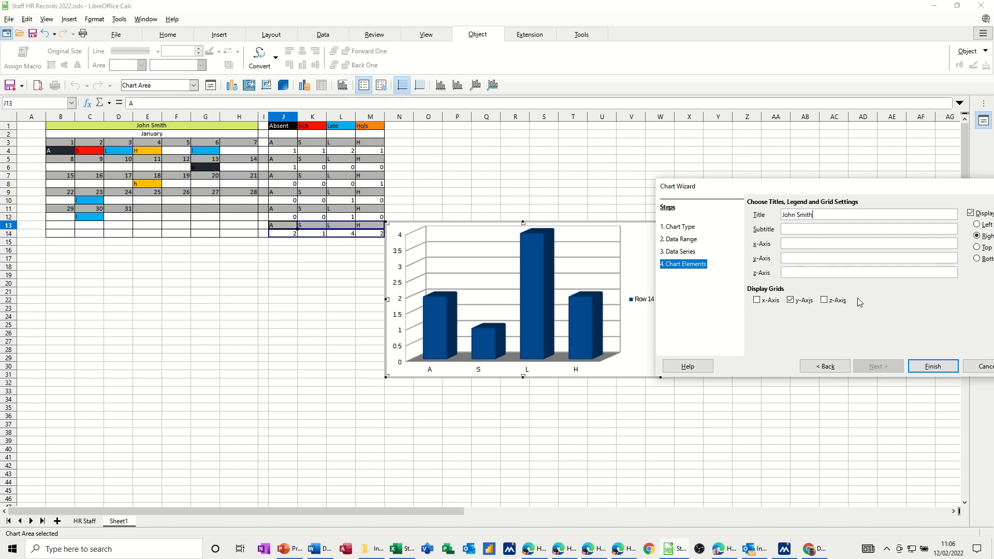
click(933, 366)
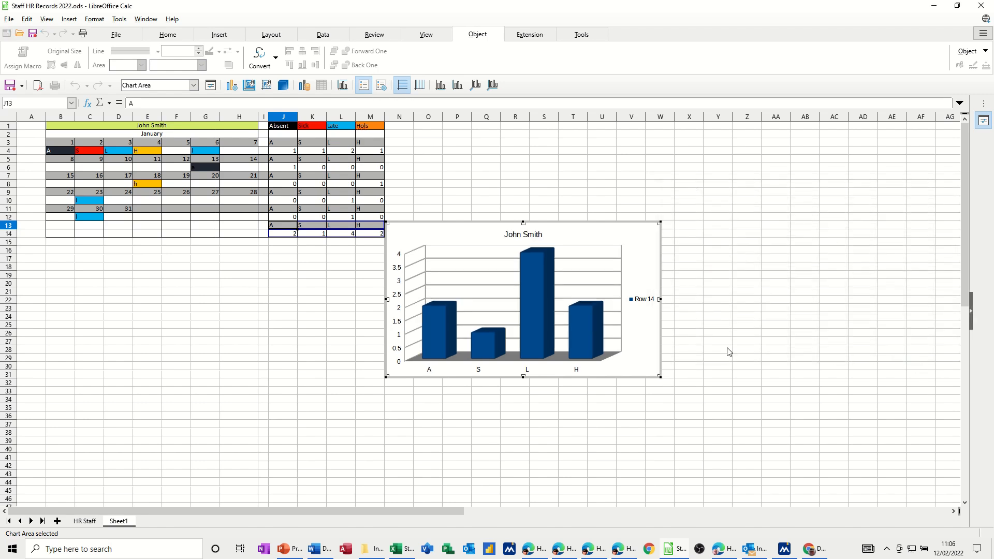
click(641, 303)
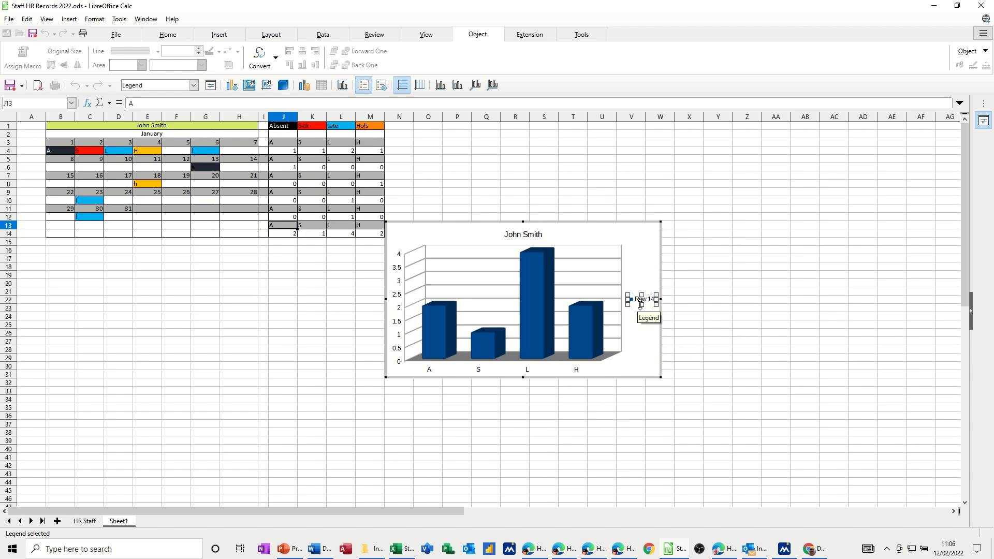
key(Delete)
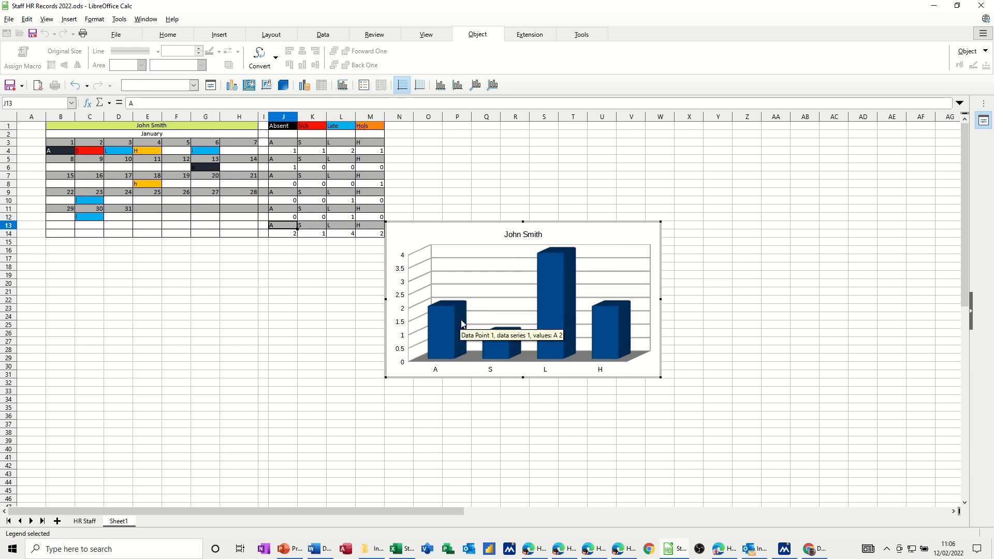
- Fill only the A data point's column in the chart with black
click(448, 329)
click(448, 329)
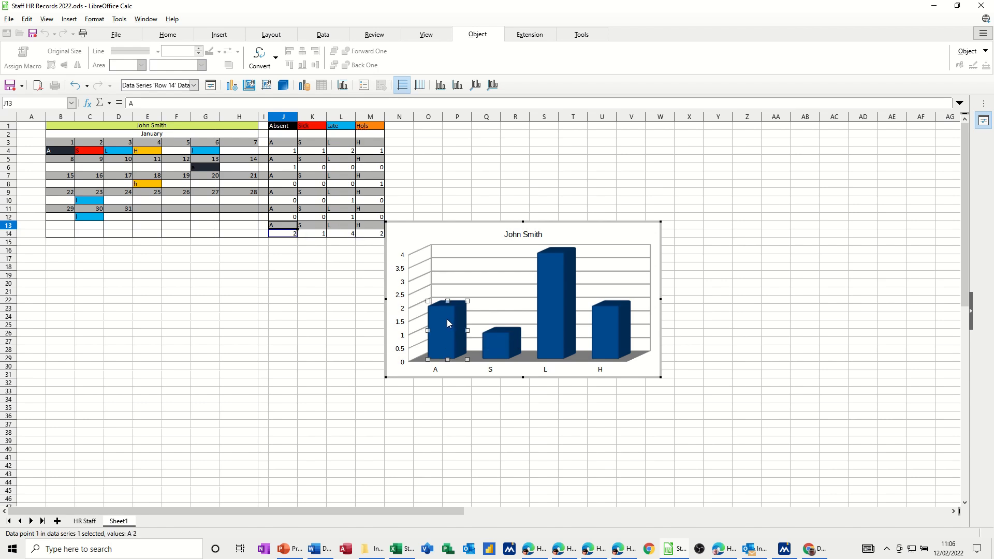
double_click(448, 320)
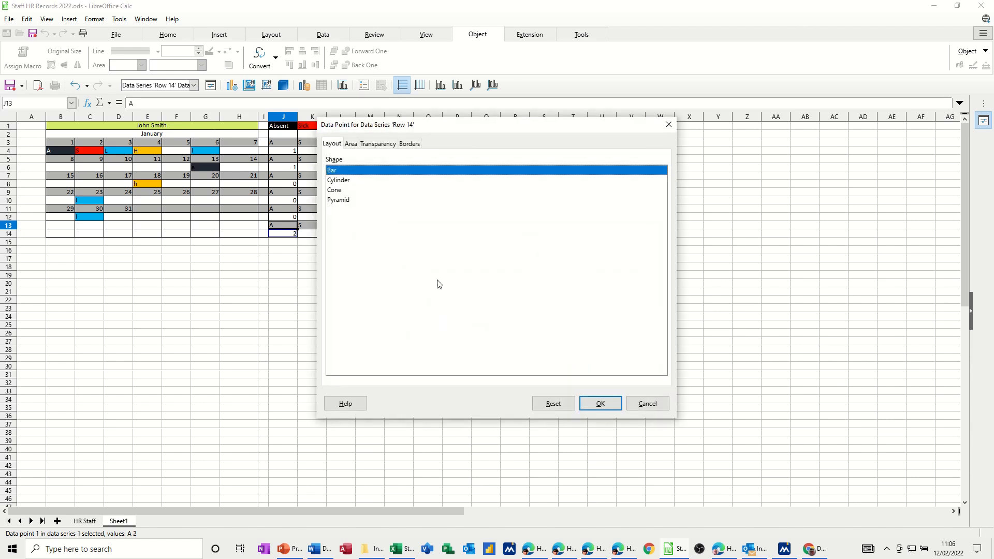
click(350, 145)
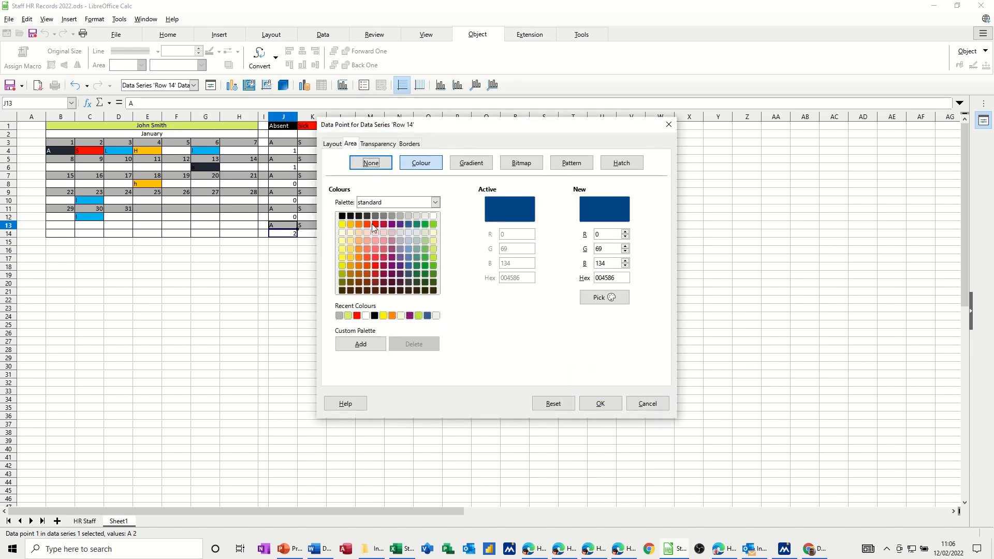
drag(452, 130, 688, 217)
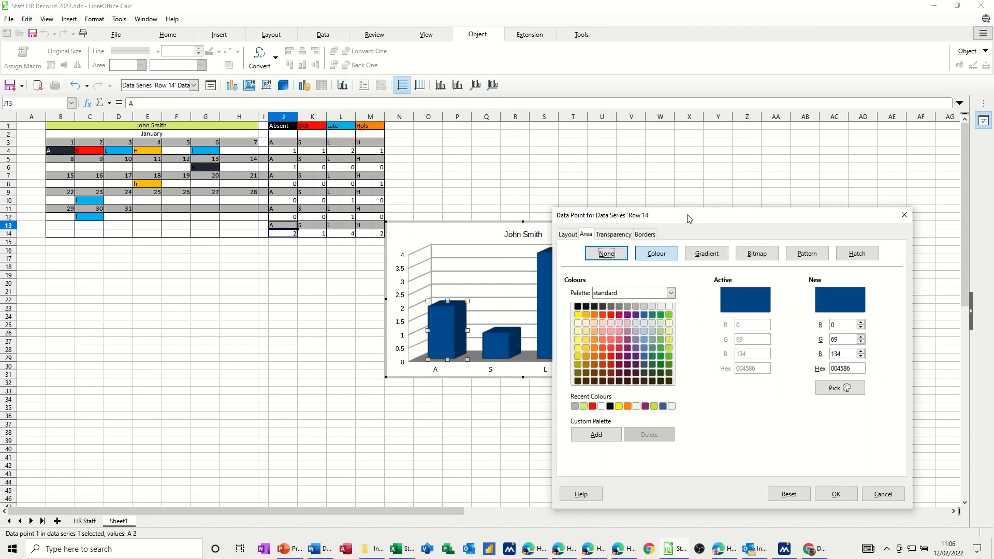
click(580, 306)
click(834, 494)
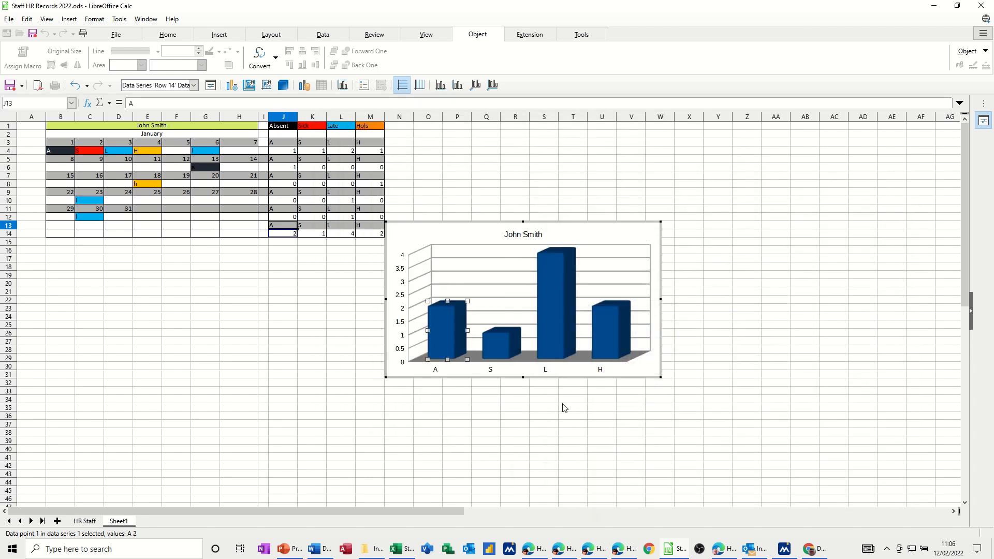
- Fill the chart's S column with red (ff0000) and its L column with light blue (5983b0)
double_click(498, 350)
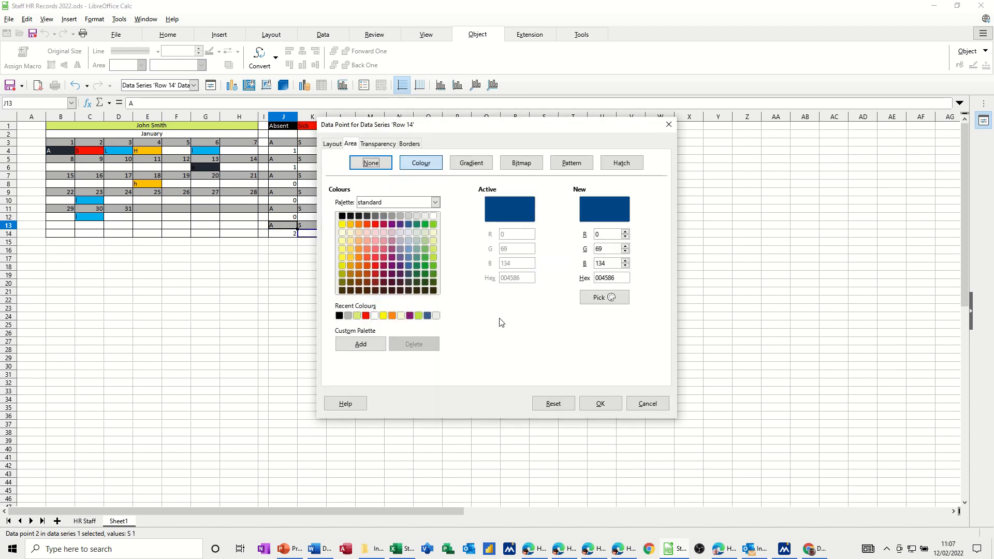
click(375, 224)
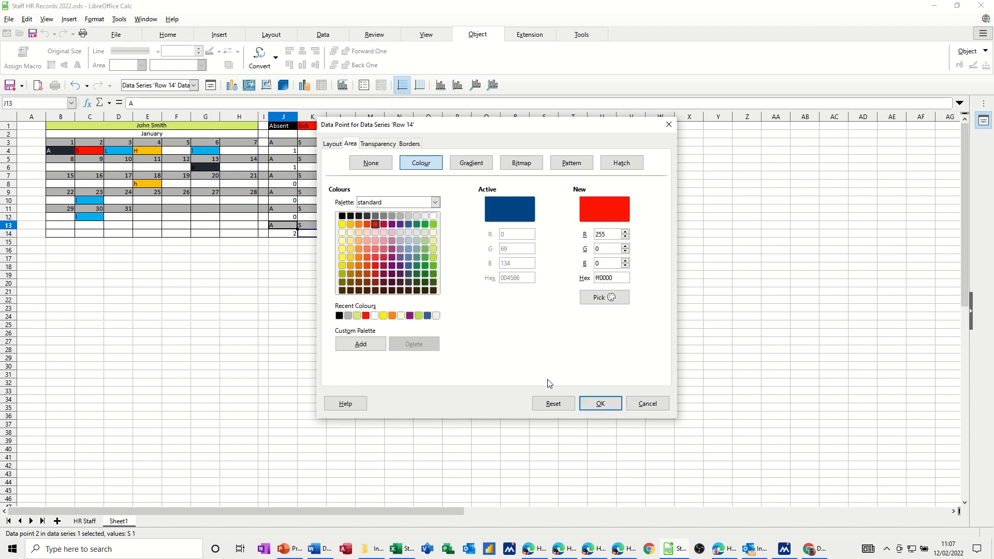
click(588, 406)
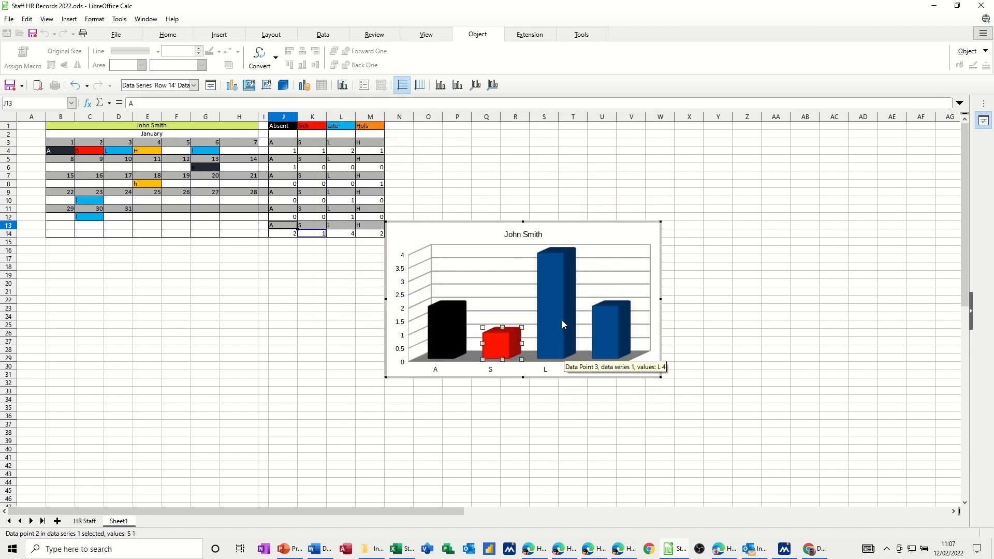
double_click(559, 325)
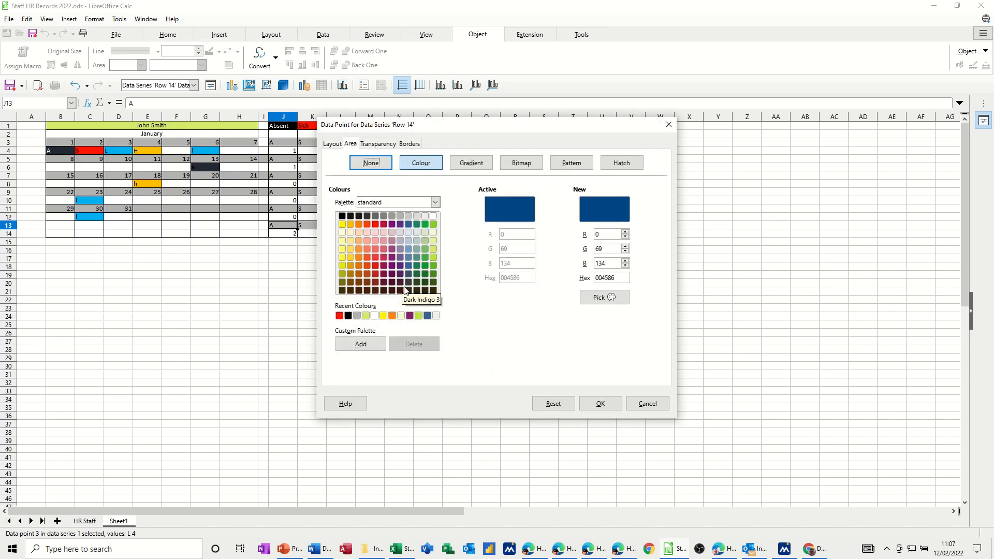
click(409, 257)
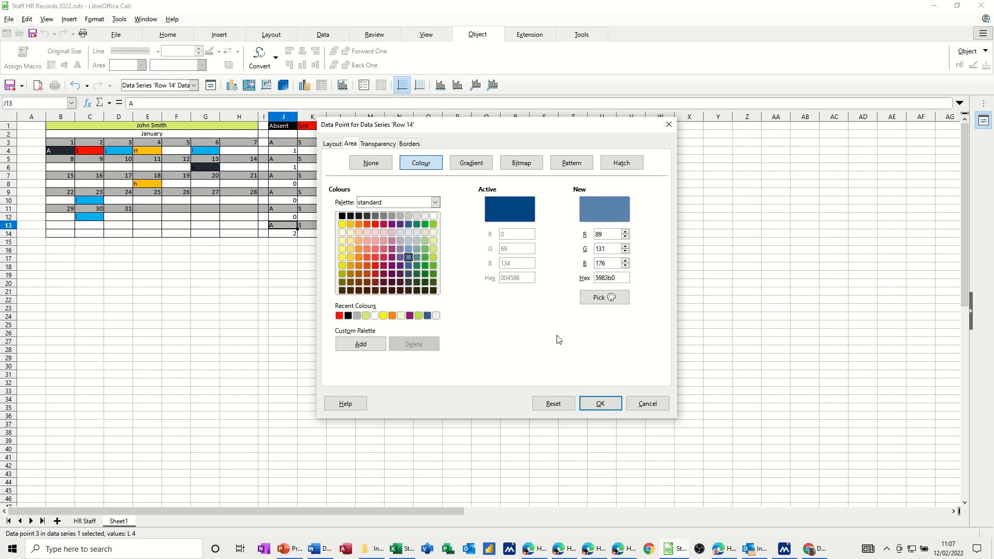
click(602, 403)
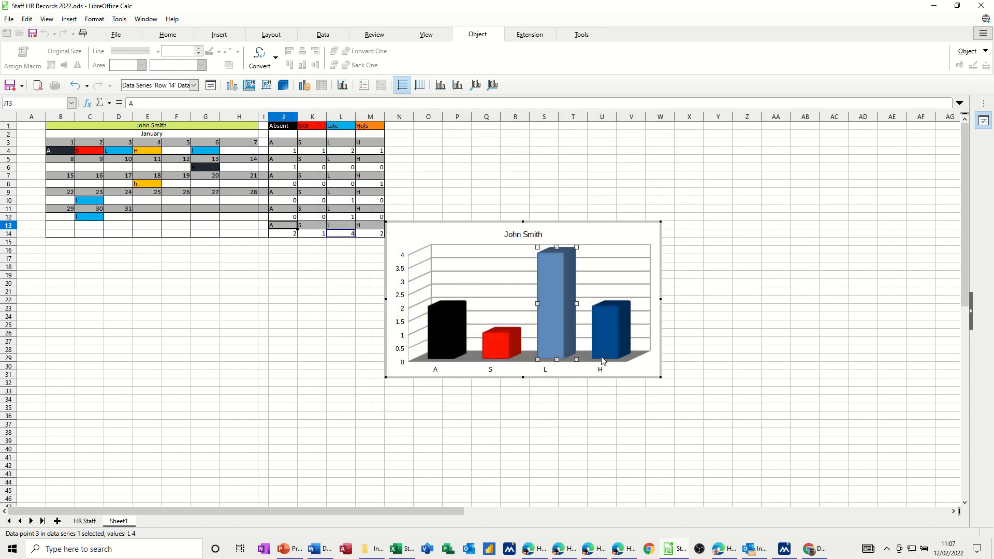
- Fill the chart's H column with orange (ff860d) and leave chart editing
double_click(607, 337)
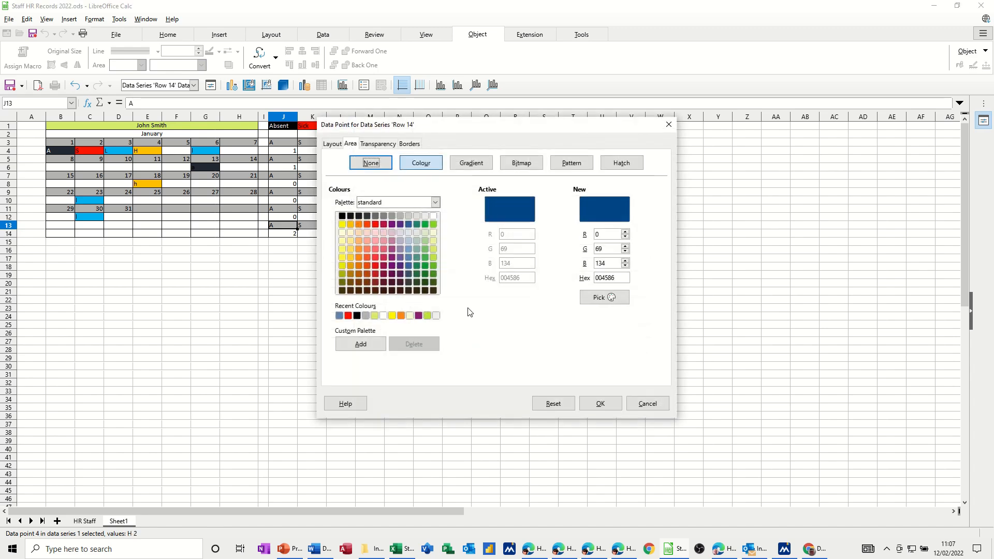
click(400, 316)
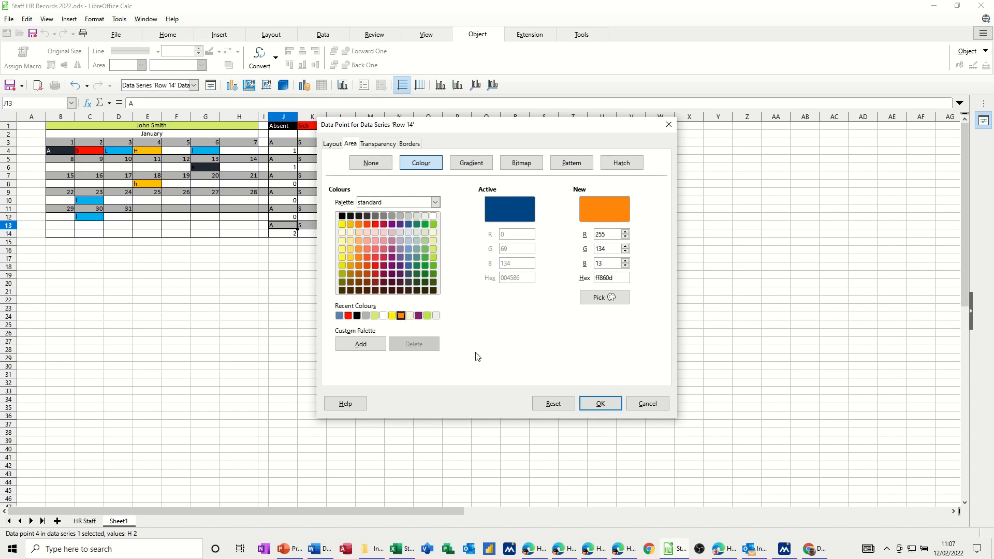
click(600, 403)
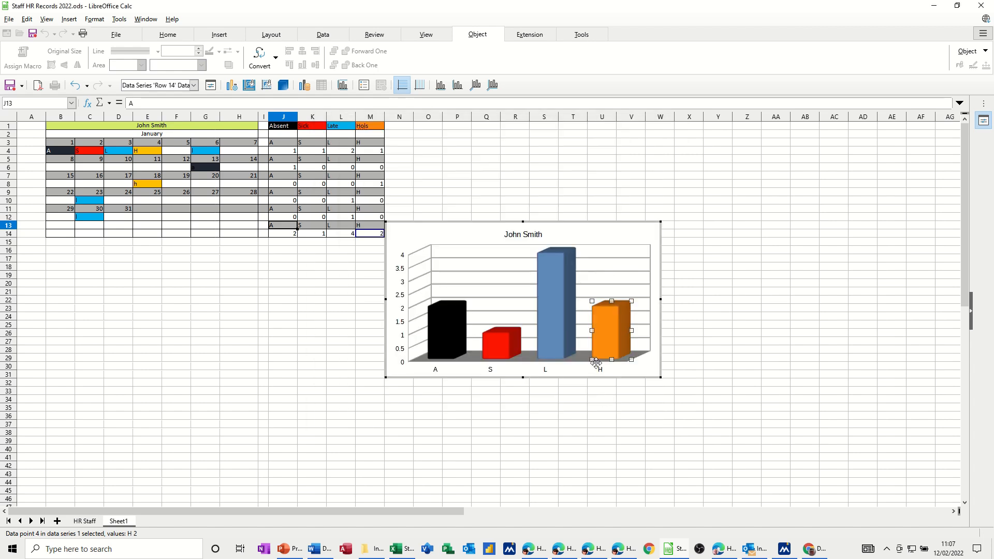
click(696, 320)
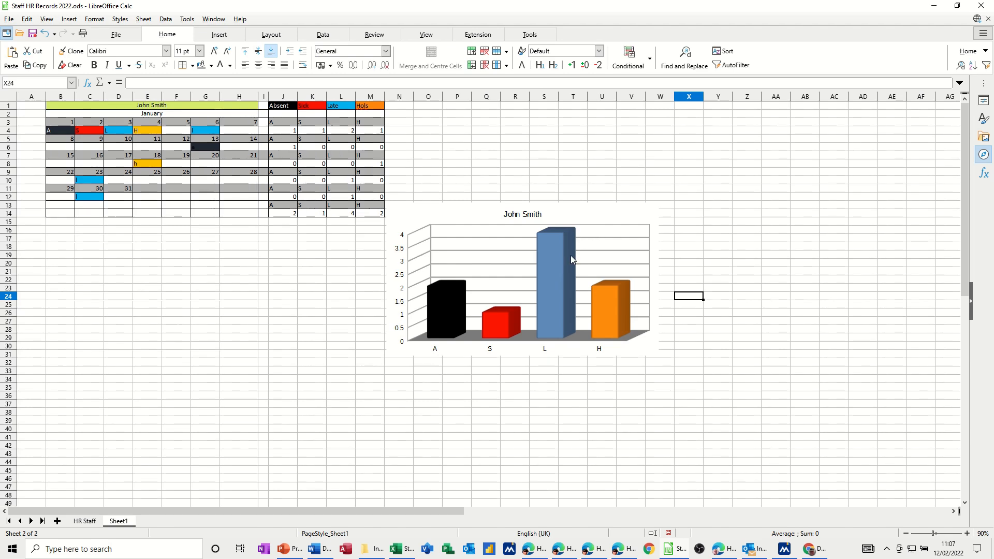
- Move the chart up beside the attendance table at column N and shrink it to about the table's height
click(557, 206)
drag(558, 204, 555, 104)
drag(657, 256, 567, 225)
click(661, 181)
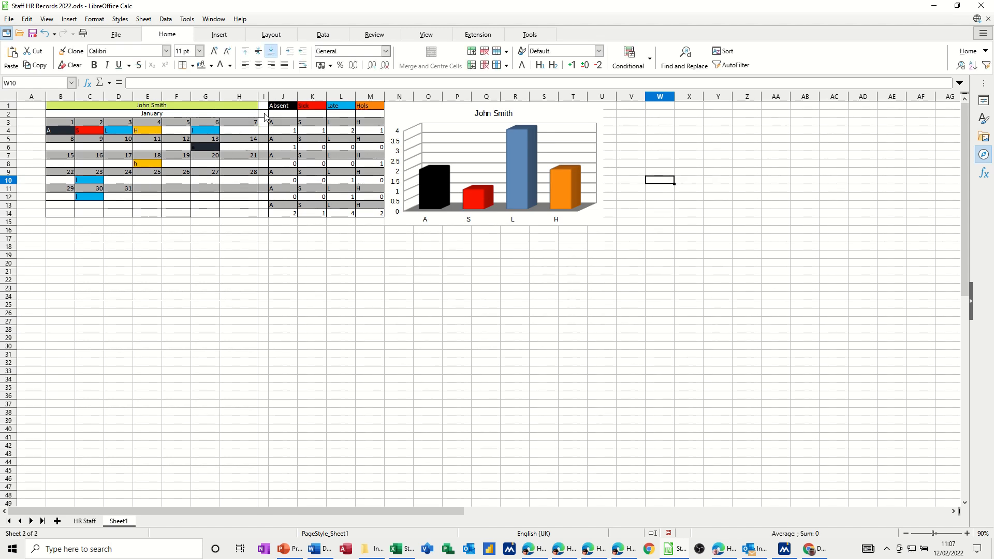
- Shade the narrow divider column I1:I14 between the calendar and the counts grey
drag(264, 106, 264, 214)
click(201, 65)
click(279, 246)
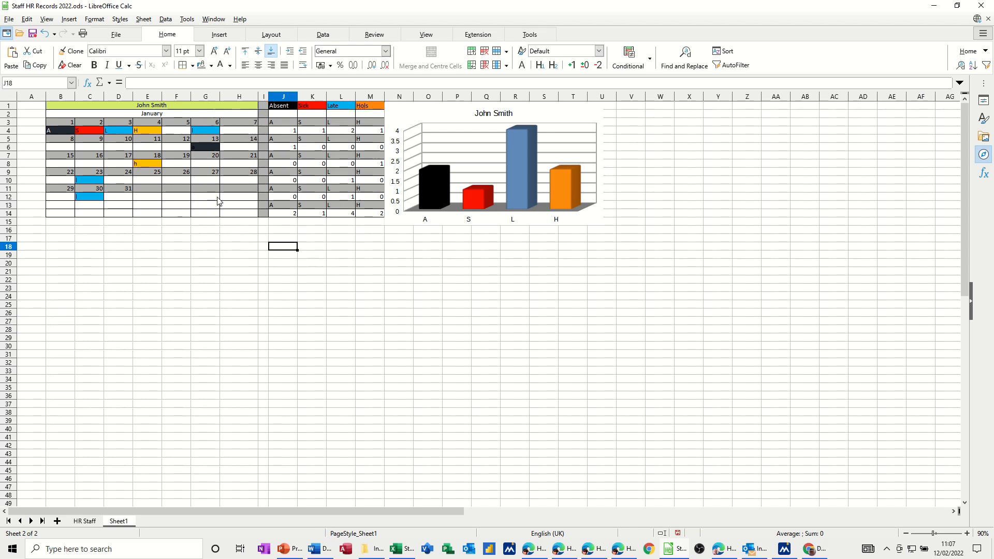